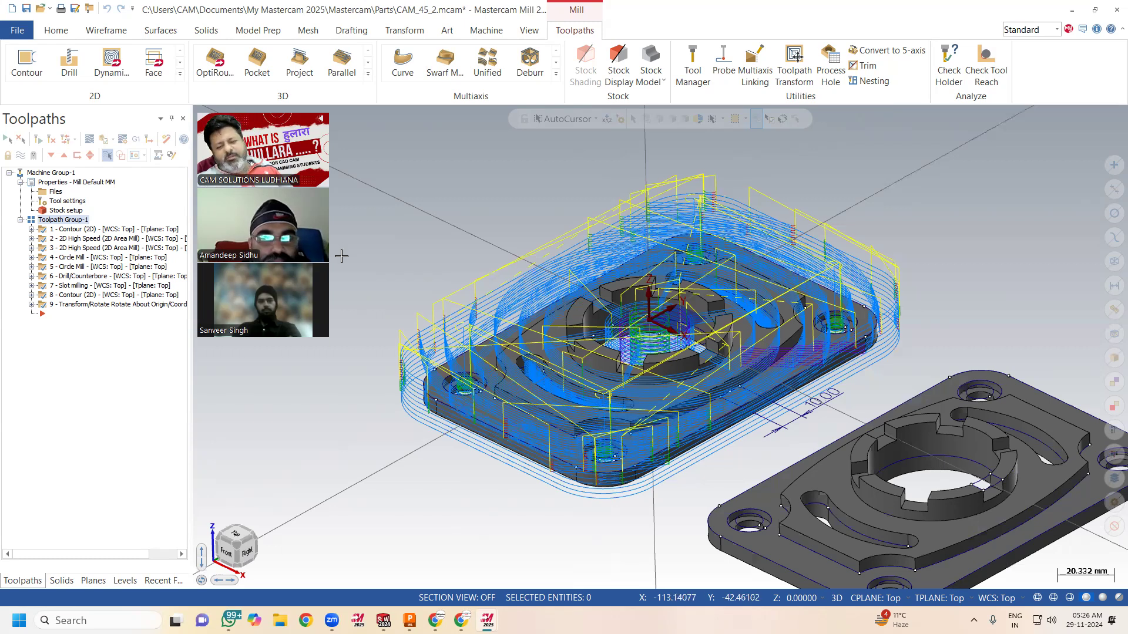
Step: Expand all nine operations in Toolpath Group-1 and widen the operations list so the tool descriptions can be read in full
{"action": "left_click", "coordinate": [32, 304]}
{"action": "left_click", "coordinate": [31, 295]}
{"action": "left_click", "coordinate": [31, 285]}
{"action": "left_click", "coordinate": [31, 276]}
{"action": "left_click", "coordinate": [31, 267]}
{"action": "left_click", "coordinate": [31, 258]}
{"action": "left_click", "coordinate": [31, 248]}
{"action": "left_click", "coordinate": [31, 238]}
{"action": "left_click", "coordinate": [31, 229]}
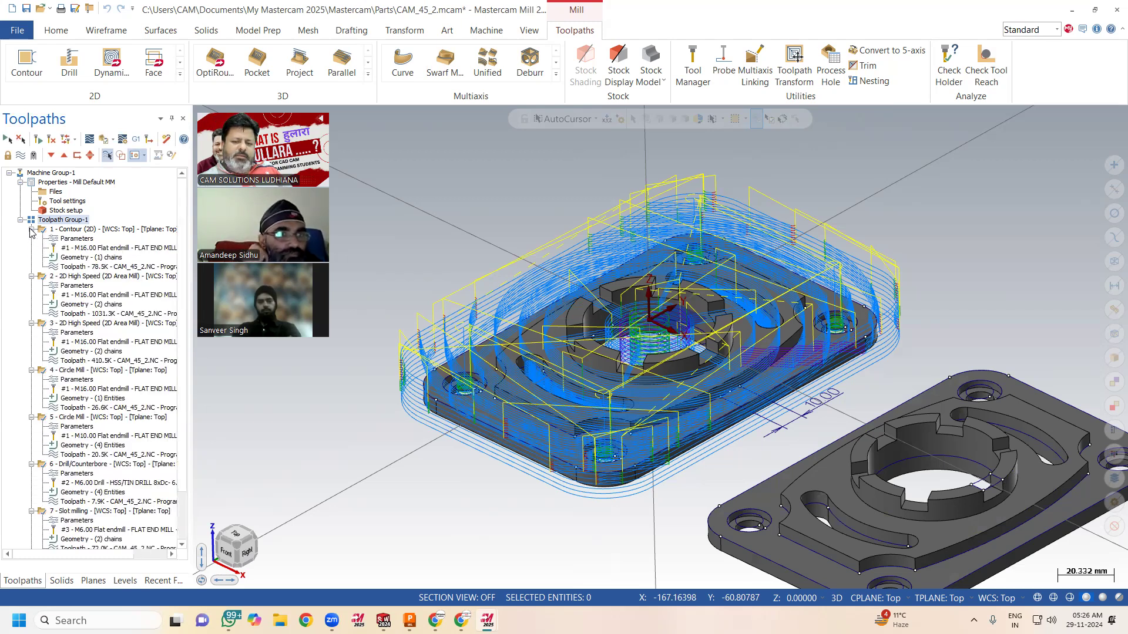
{"action": "left_click_drag", "start_coordinate": [192, 226], "coordinate": [253, 227]}
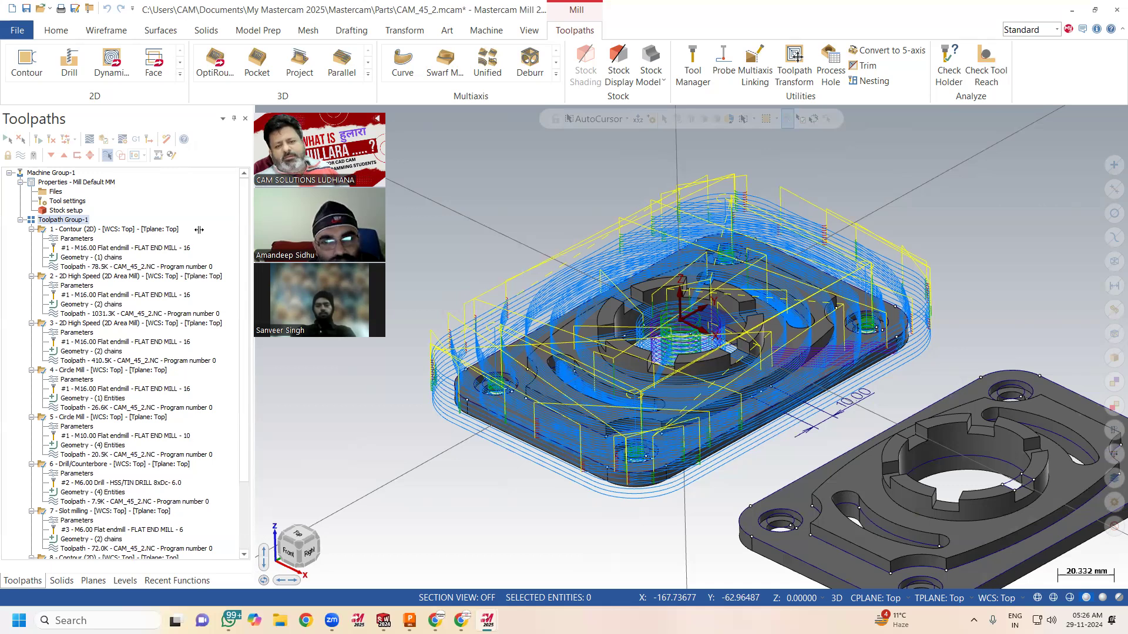
Step: Collapse all nine operations in Toolpath Group-1
{"action": "left_click", "coordinate": [32, 229]}
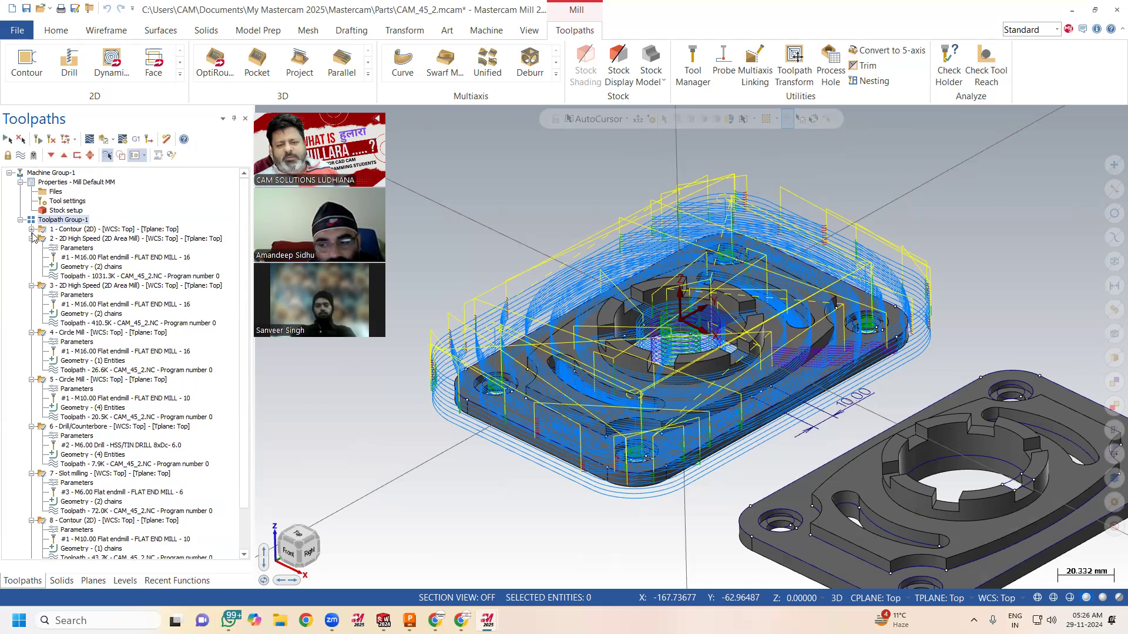
{"action": "left_click", "coordinate": [32, 239]}
{"action": "left_click", "coordinate": [32, 248]}
{"action": "left_click", "coordinate": [32, 258]}
{"action": "left_click", "coordinate": [31, 266]}
{"action": "left_click", "coordinate": [31, 276]}
{"action": "left_click", "coordinate": [31, 285]}
{"action": "left_click", "coordinate": [32, 295]}
{"action": "left_click", "coordinate": [32, 304]}
Step: Select all of Toolpath Group-1, play its backplot and close the backplot
{"action": "left_click", "coordinate": [64, 220]}
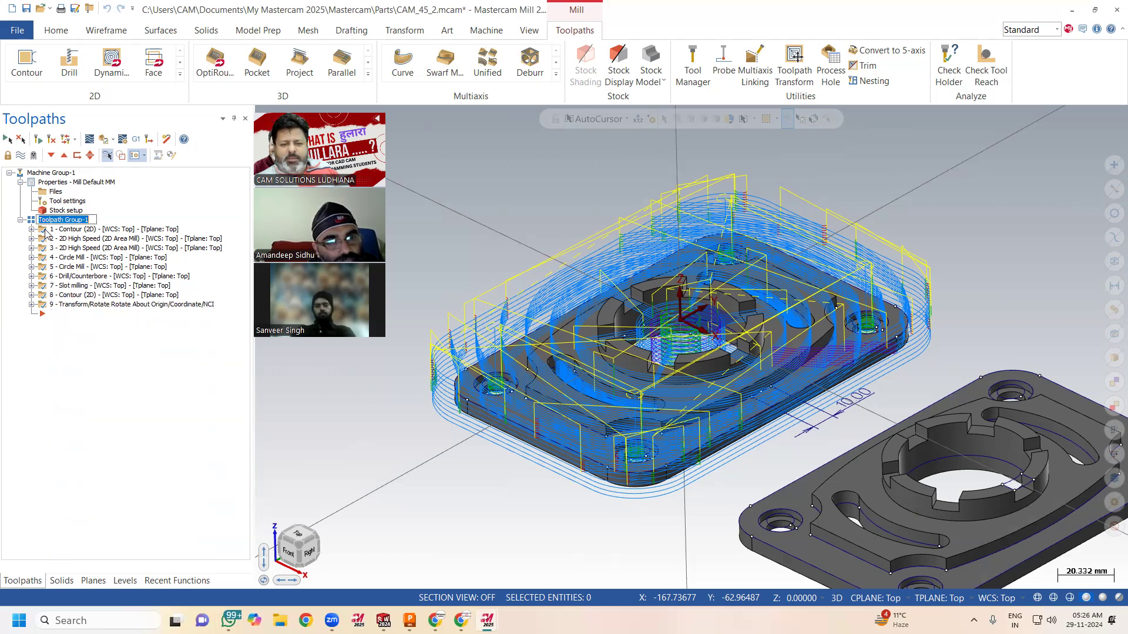
{"action": "left_click", "coordinate": [90, 140]}
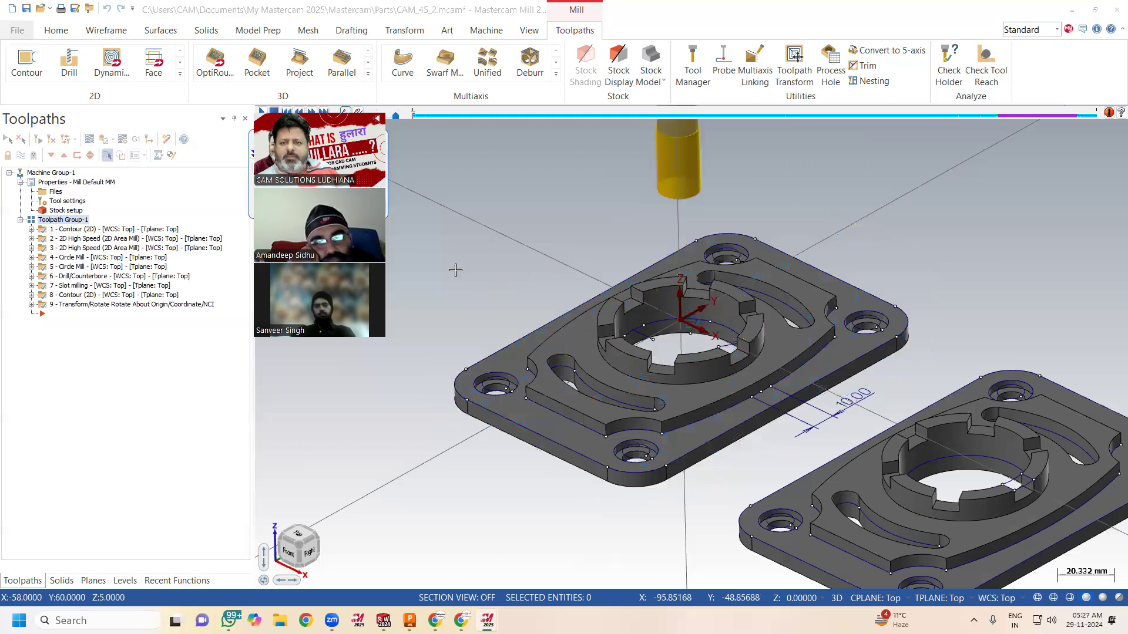
{"action": "left_click", "coordinate": [260, 114]}
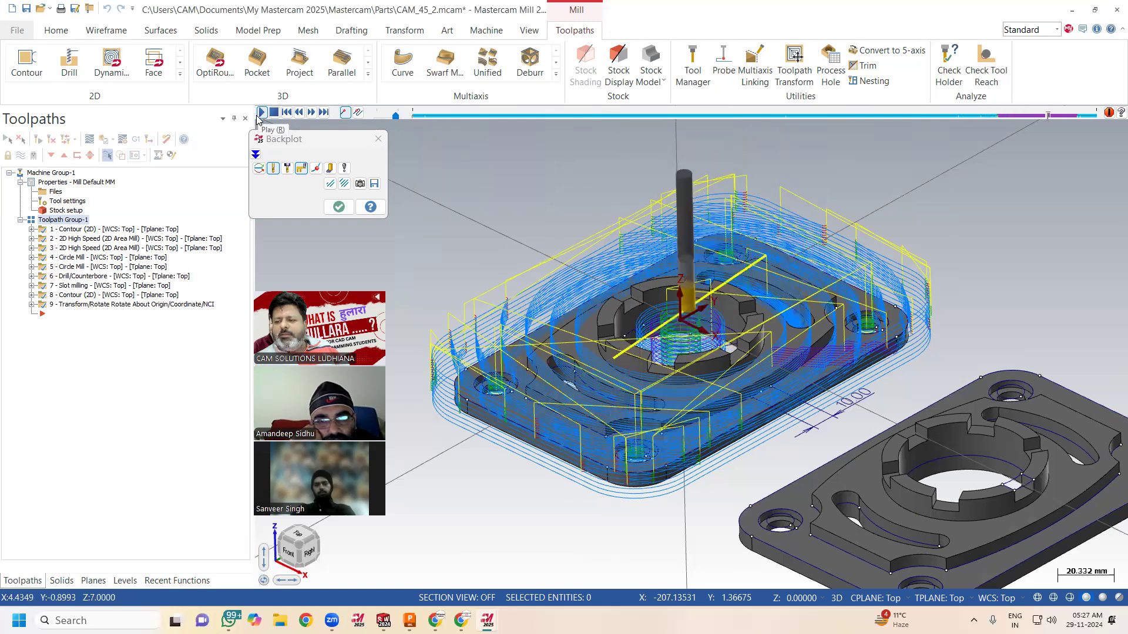
{"action": "left_click", "coordinate": [340, 208]}
Step: Verify all operations in Mastercam Simulator, check the program's total time and return to the part file
{"action": "left_click", "coordinate": [105, 141]}
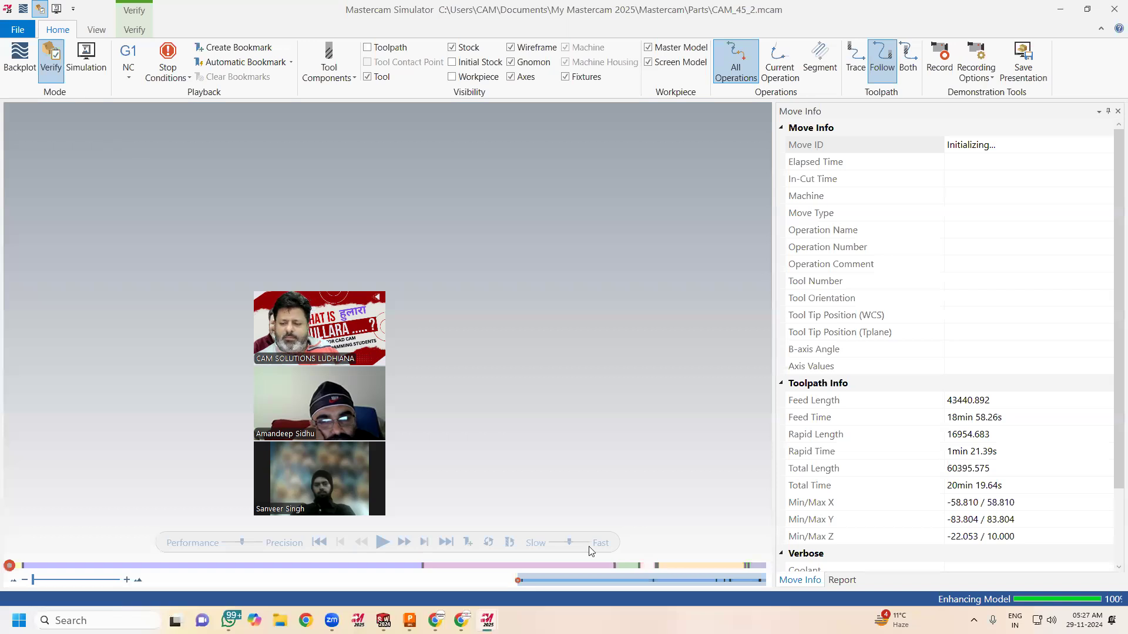
{"action": "left_click", "coordinate": [383, 542]}
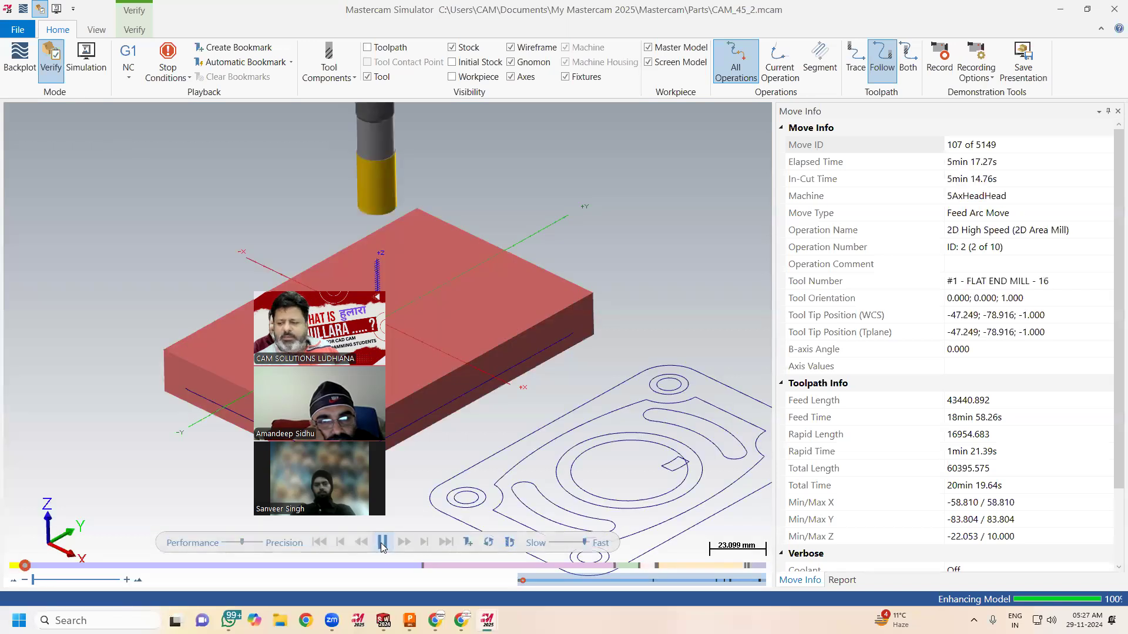
{"action": "left_click_drag", "start_coordinate": [336, 293], "coordinate": [82, 134]}
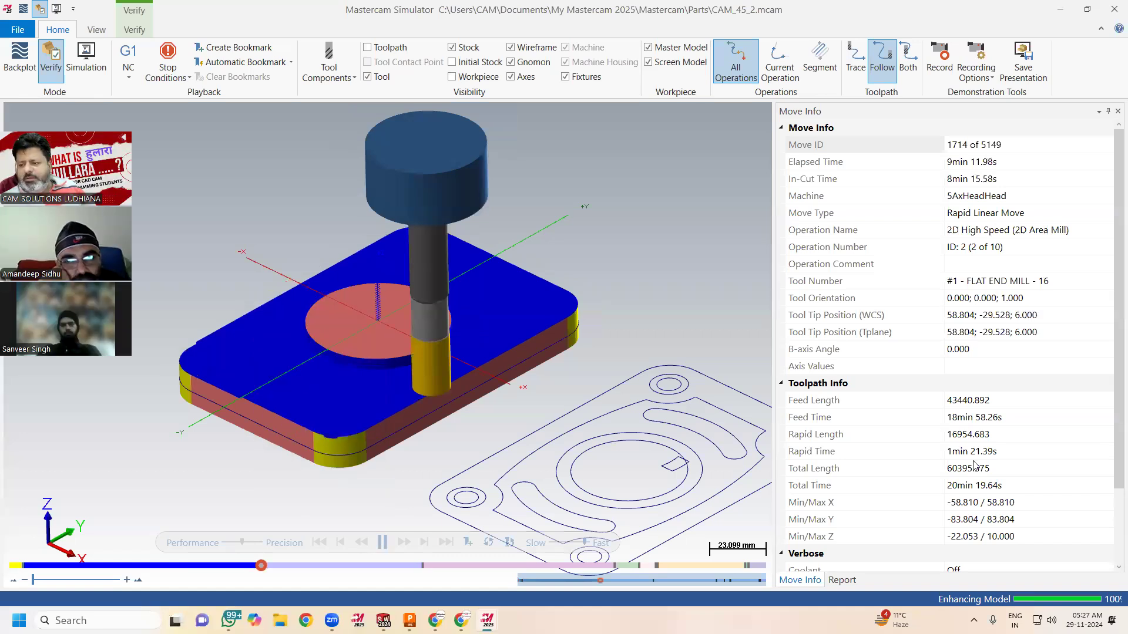
{"action": "left_click", "coordinate": [948, 488]}
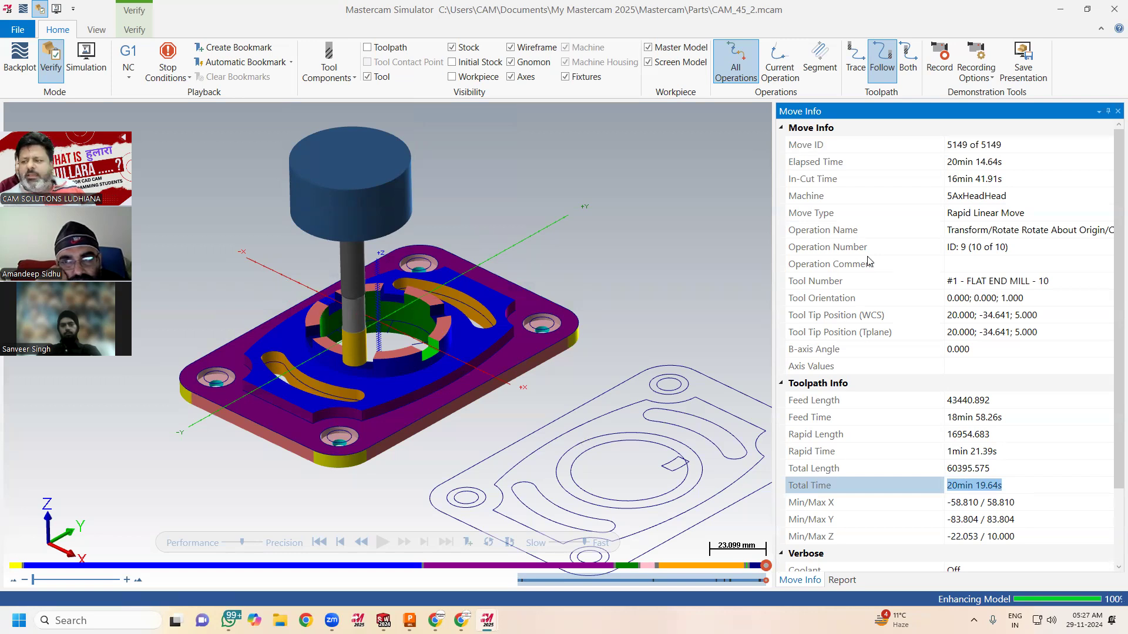
{"action": "left_click", "coordinate": [1115, 9]}
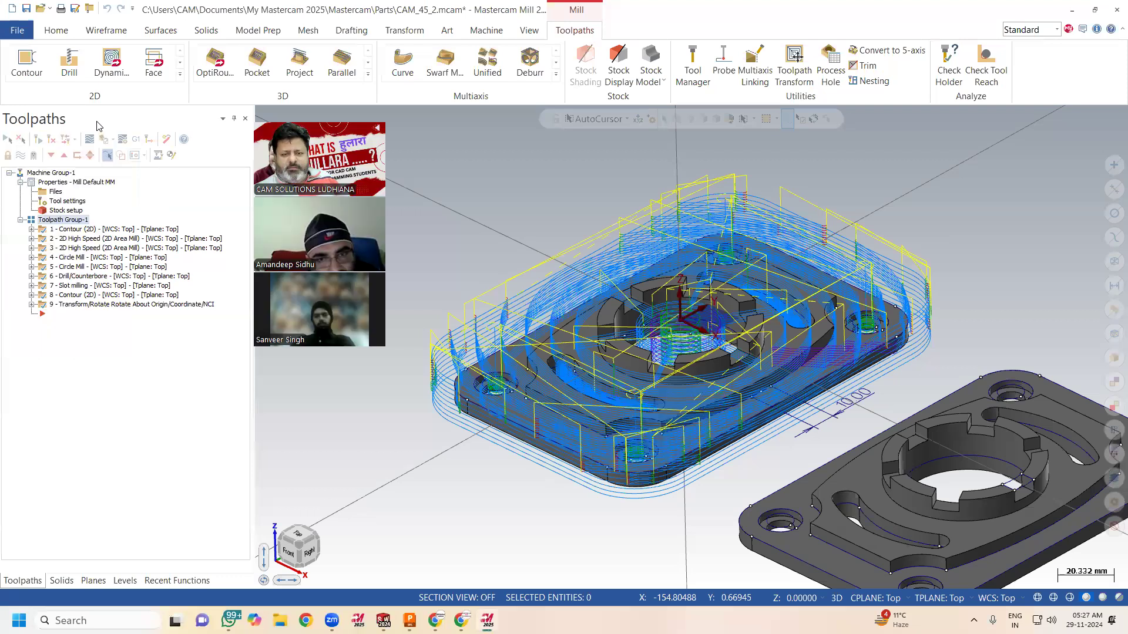
Step: Expand the first Contour and first 2D Area Mill operations and inspect the definition of their 16 mm flat end mill
{"action": "left_click", "coordinate": [32, 229]}
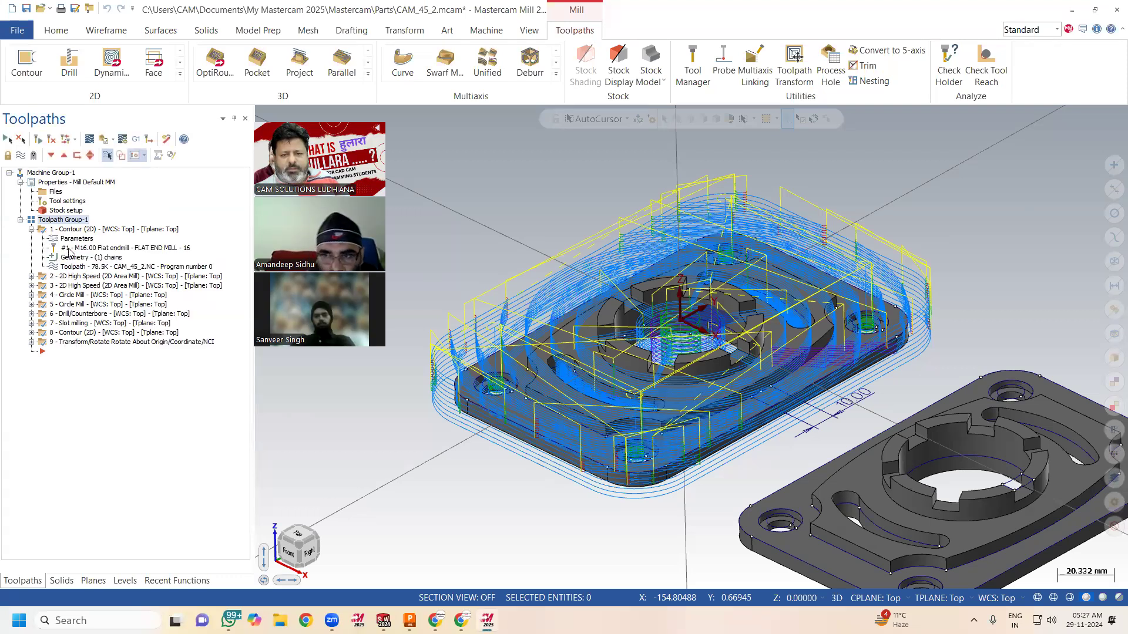
{"action": "left_click", "coordinate": [69, 257]}
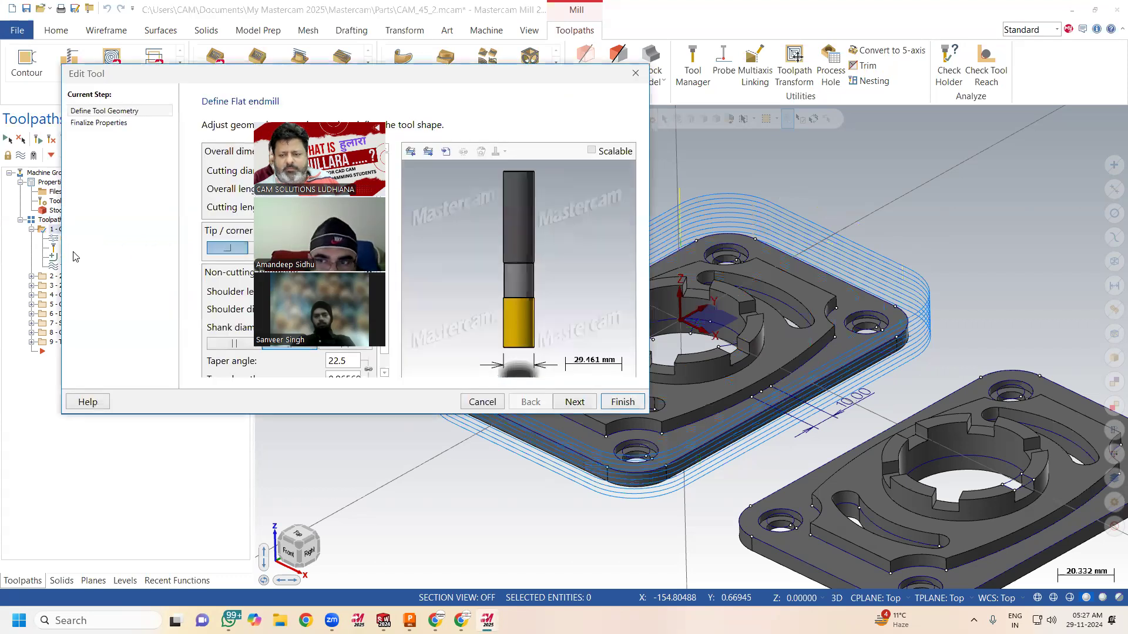
{"action": "key", "text": "Escape"}
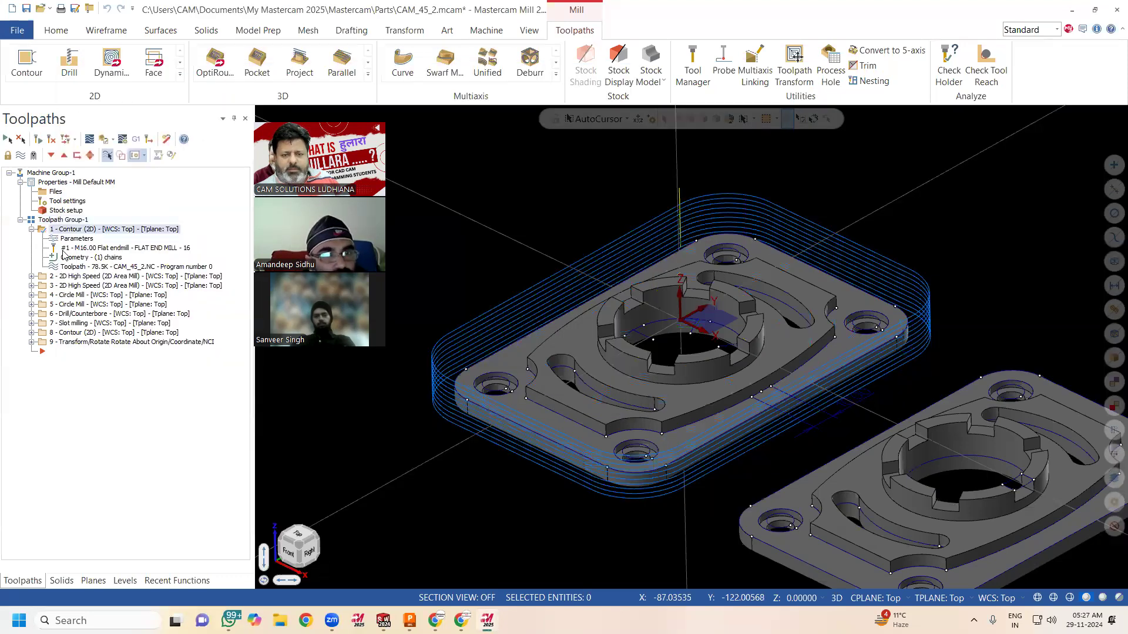
{"action": "left_click", "coordinate": [32, 276]}
{"action": "left_click", "coordinate": [88, 295]}
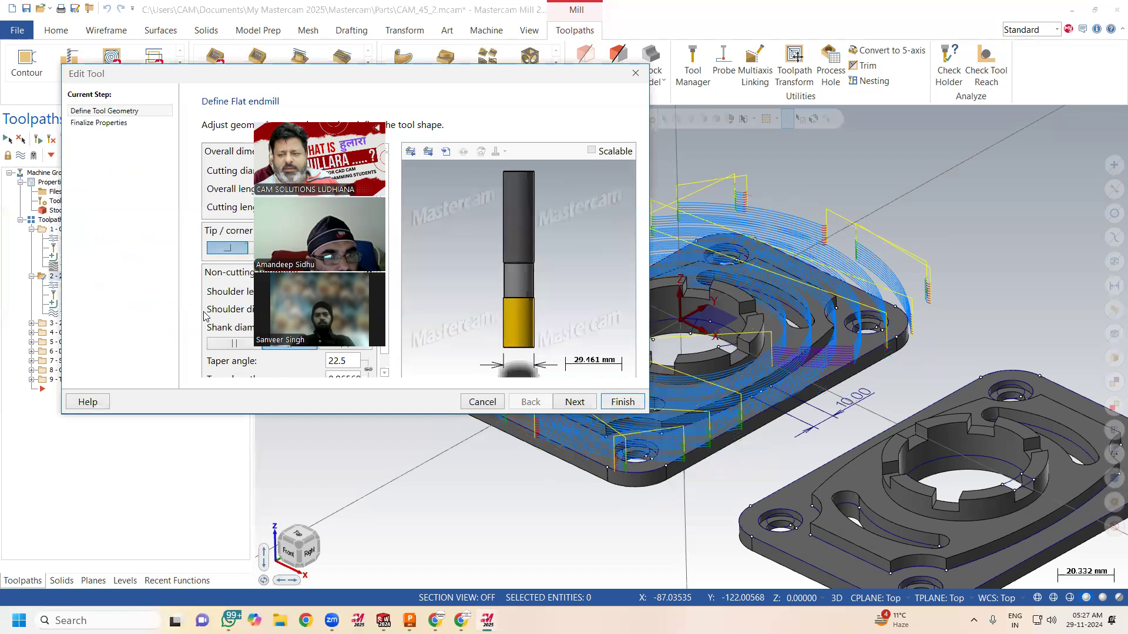
{"action": "key", "text": "Escape"}
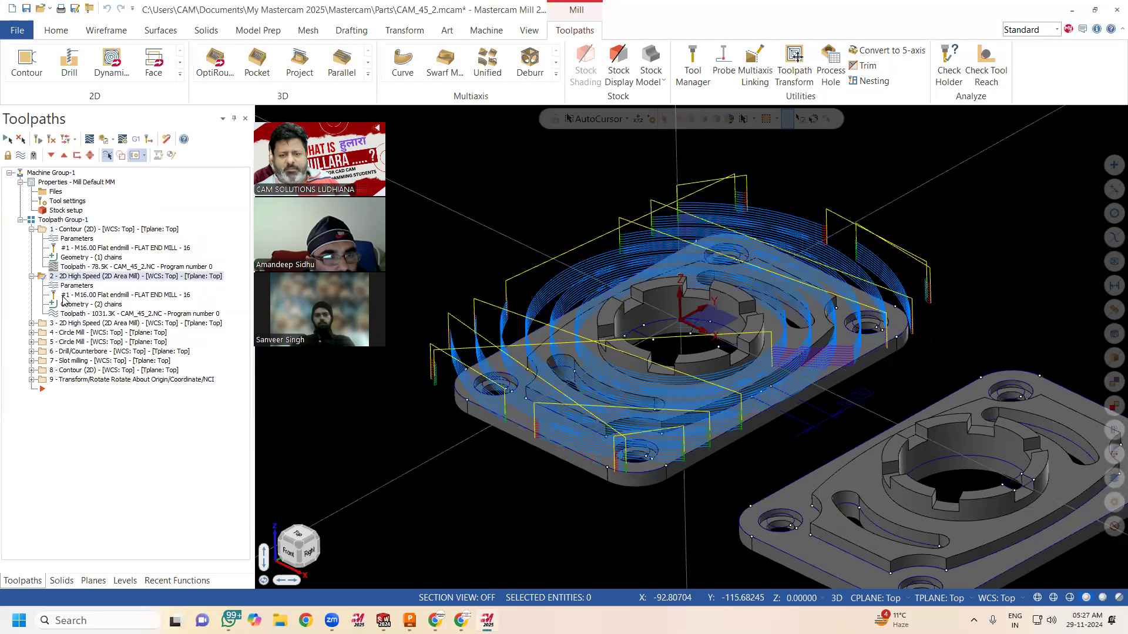
Step: Expand operations 3 to 9 and examine the tool number and tool assigned to each
{"action": "left_click", "coordinate": [32, 323]}
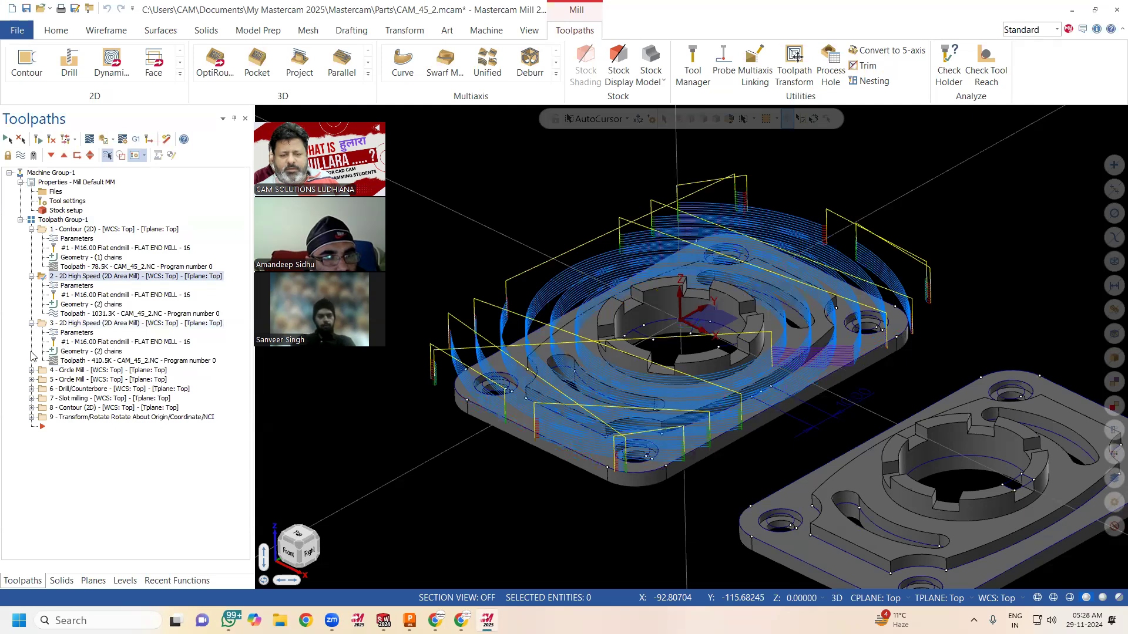
{"action": "left_click", "coordinate": [31, 370]}
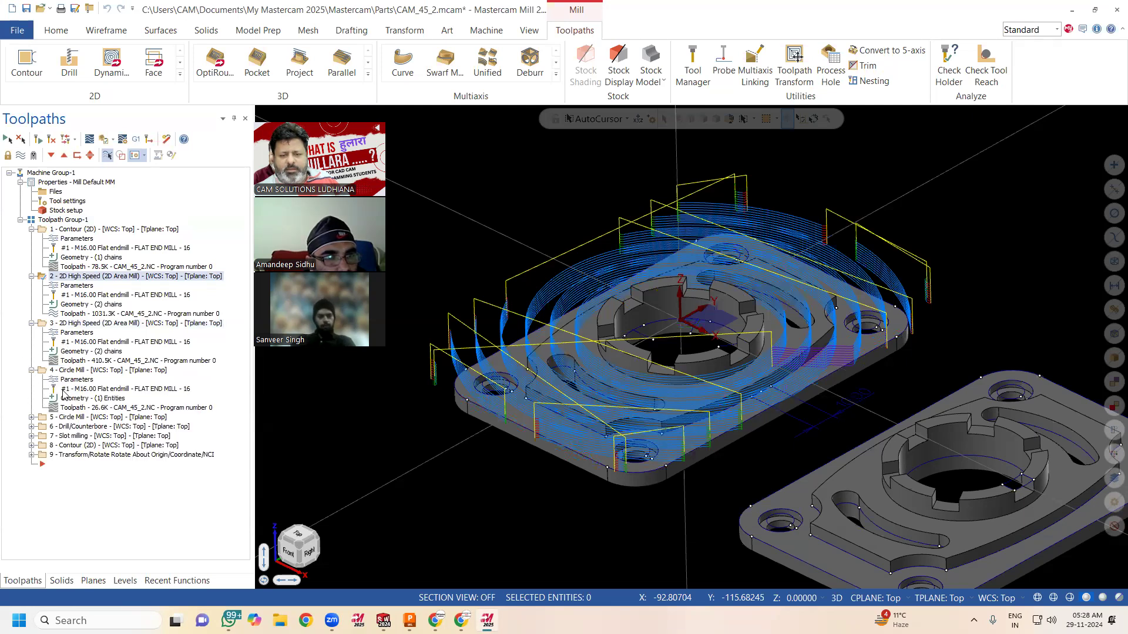
{"action": "left_click", "coordinate": [31, 418]}
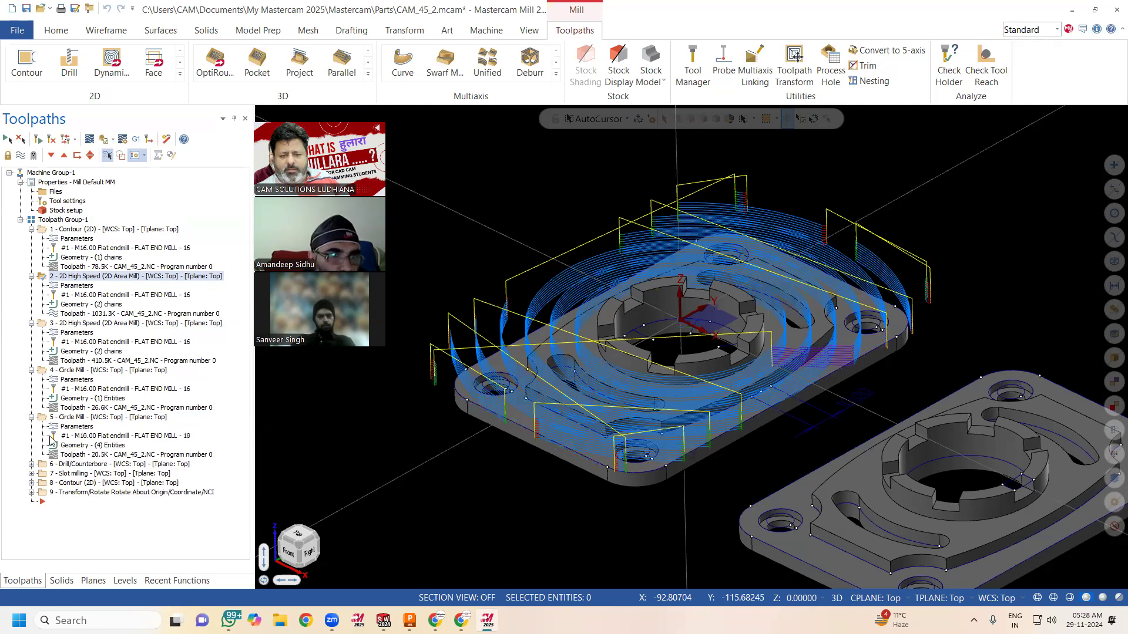
{"action": "left_click", "coordinate": [32, 464]}
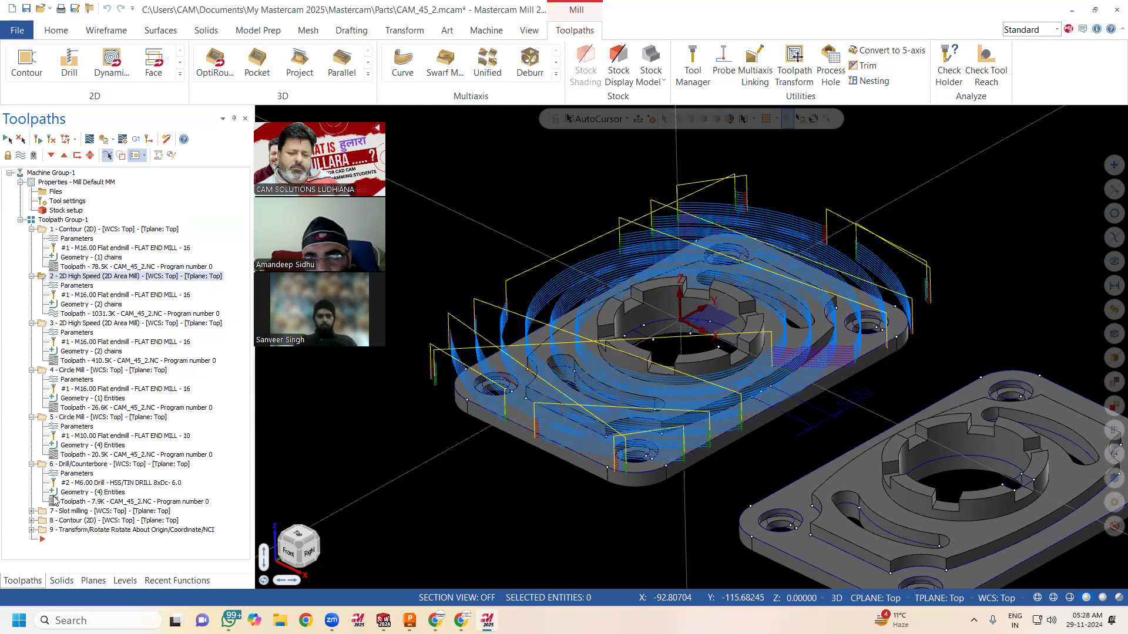
{"action": "left_click", "coordinate": [32, 511]}
{"action": "scroll", "coordinate": [70, 504], "scroll_direction": "down", "scroll_amount": 1}
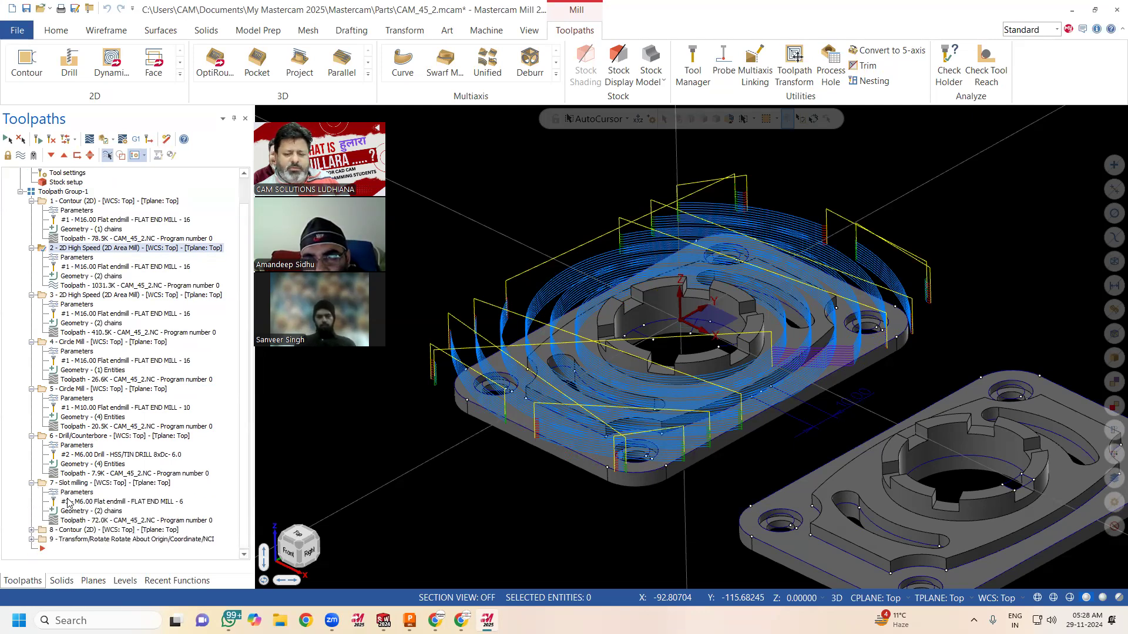
{"action": "left_click", "coordinate": [33, 530]}
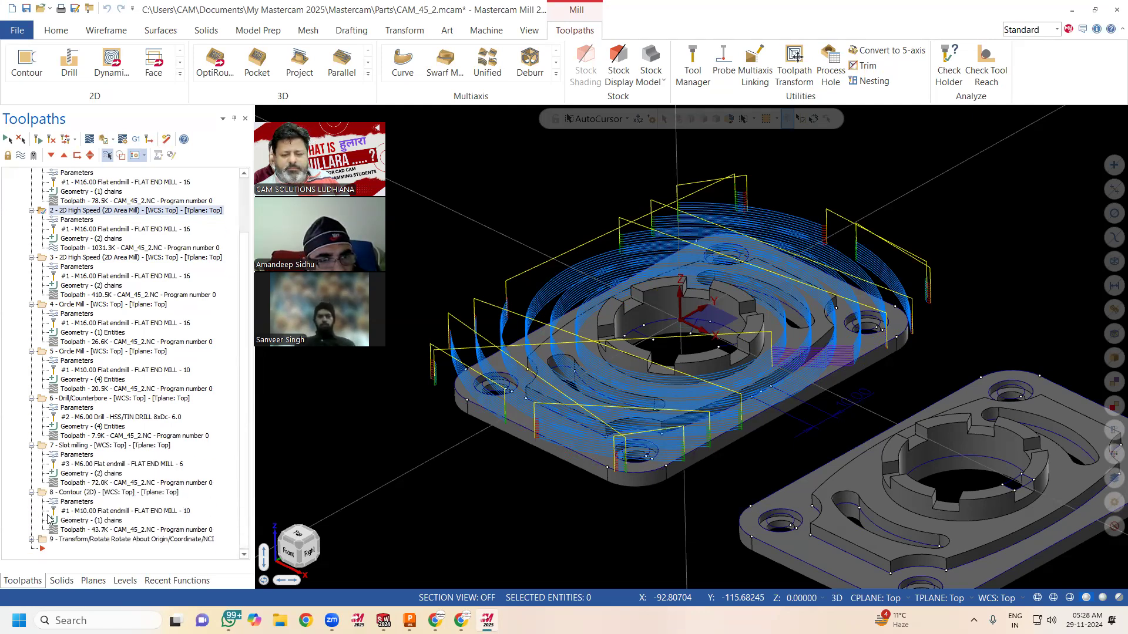
{"action": "left_click", "coordinate": [33, 539]}
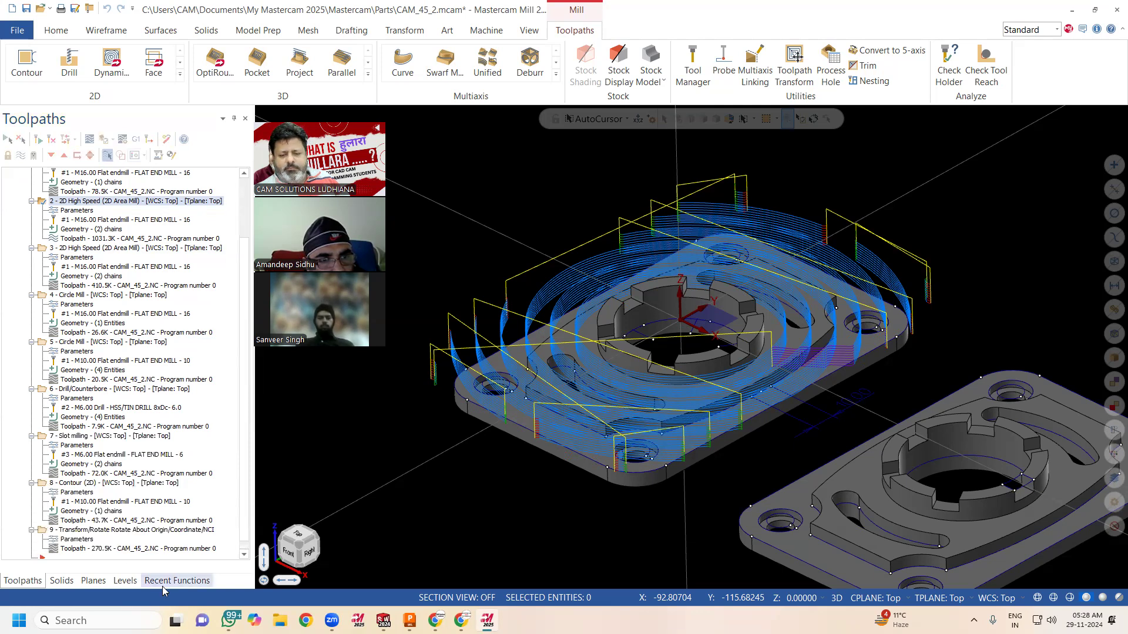
{"action": "scroll", "coordinate": [123, 497], "scroll_direction": "down", "scroll_amount": 1}
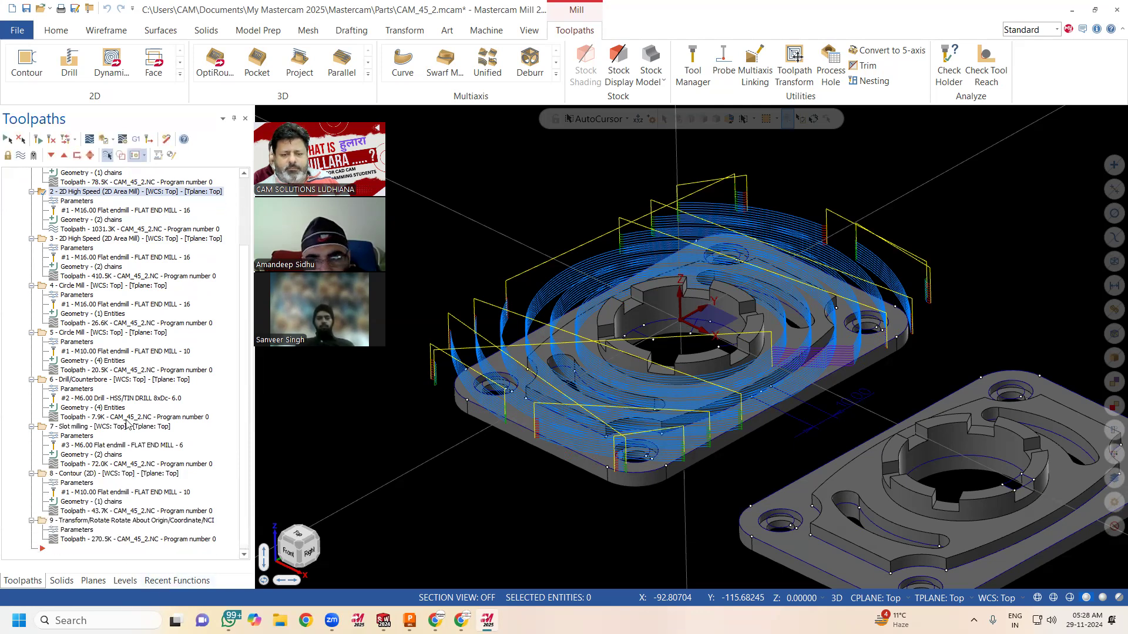
Step: Open the Drill/Counterbore operation's parameters, compare the tool numbers of the drill and flat end mills, and discard any changes
{"action": "left_click", "coordinate": [70, 390]}
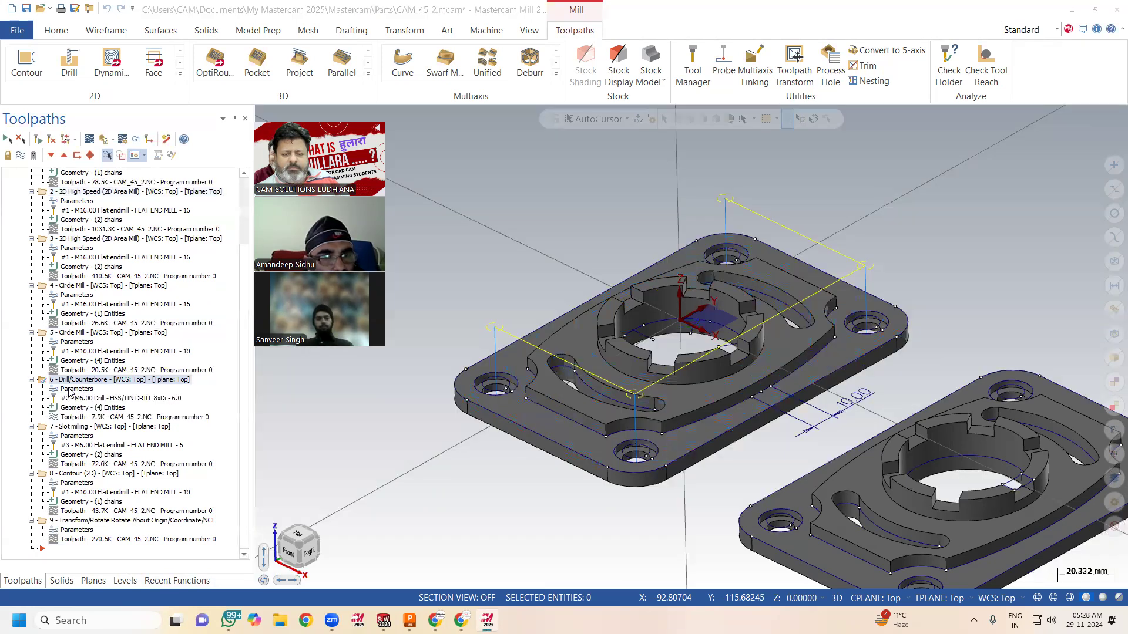
{"action": "left_click_drag", "start_coordinate": [328, 113], "coordinate": [1023, 103]}
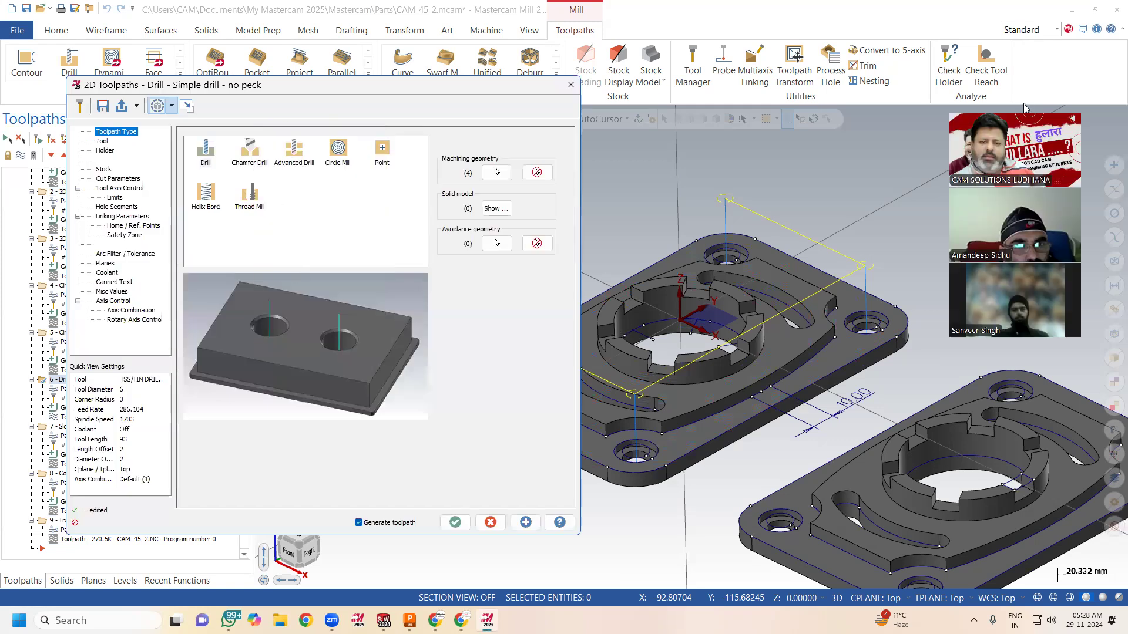
{"action": "left_click", "coordinate": [102, 142]}
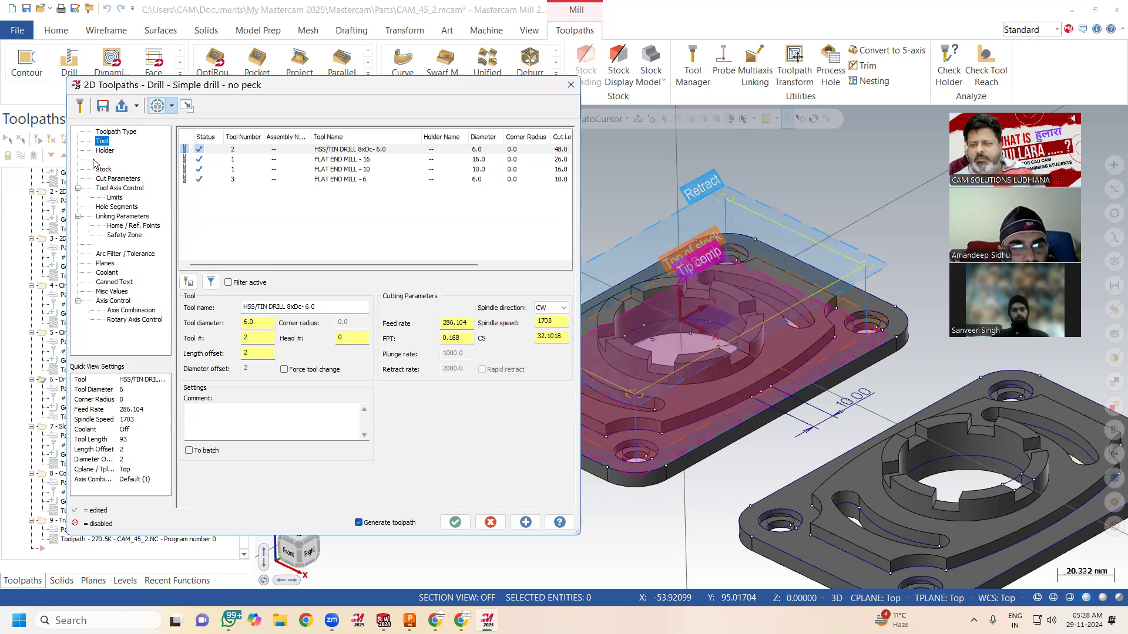
{"action": "left_click", "coordinate": [233, 170]}
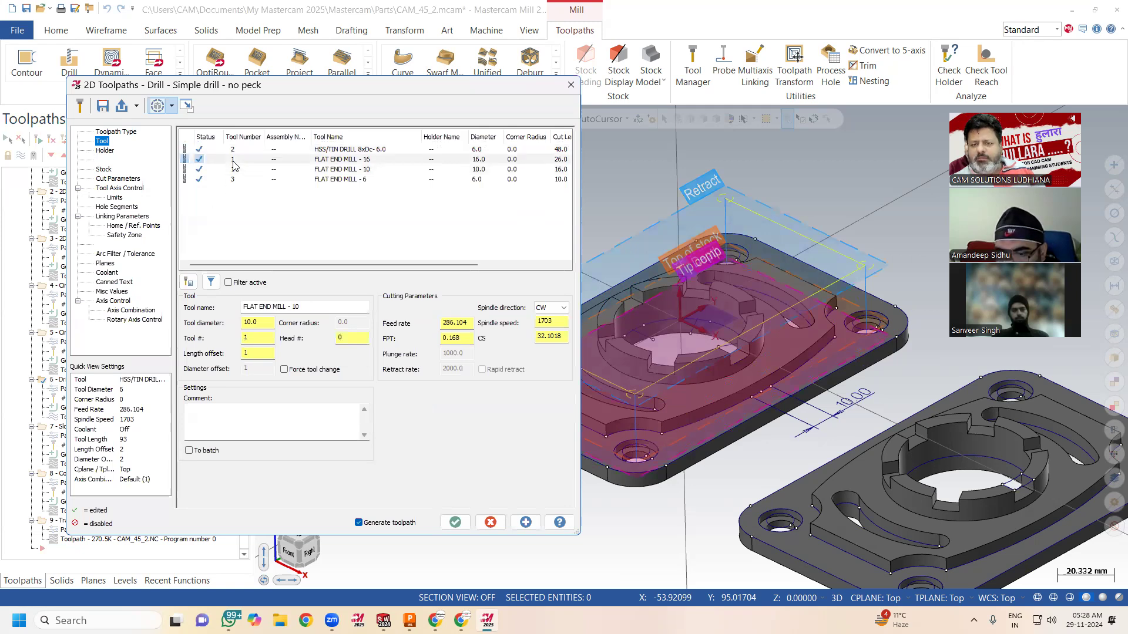
{"action": "left_click", "coordinate": [235, 179]}
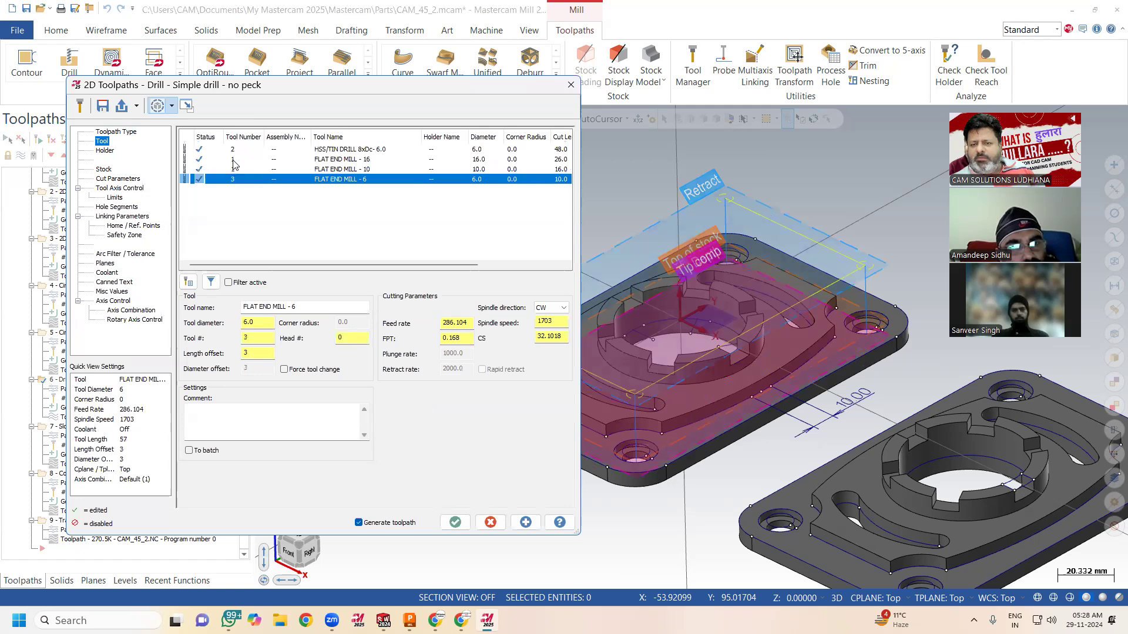
{"action": "left_click", "coordinate": [233, 160]}
{"action": "left_click", "coordinate": [233, 170]}
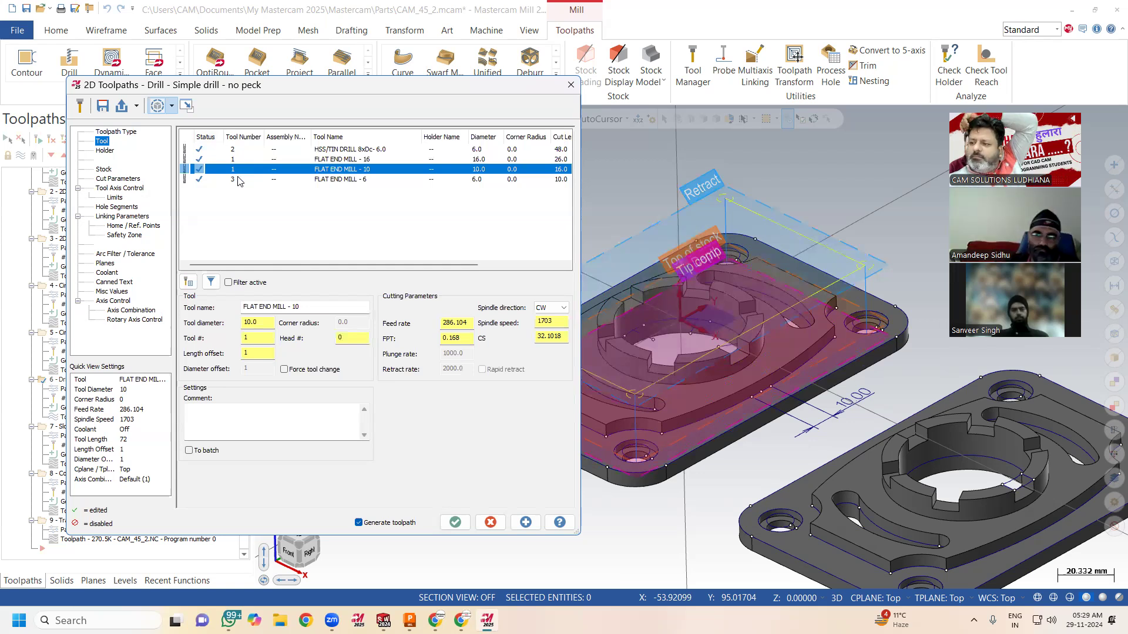
{"action": "left_click", "coordinate": [271, 161]}
{"action": "left_click", "coordinate": [268, 168]}
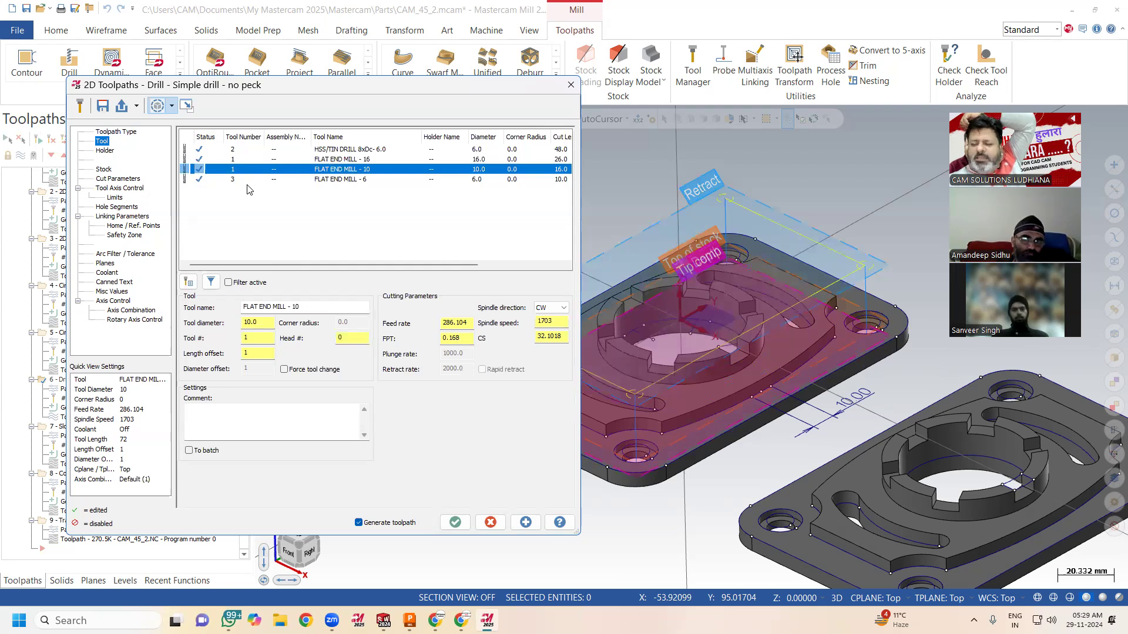
{"action": "left_click", "coordinate": [490, 522]}
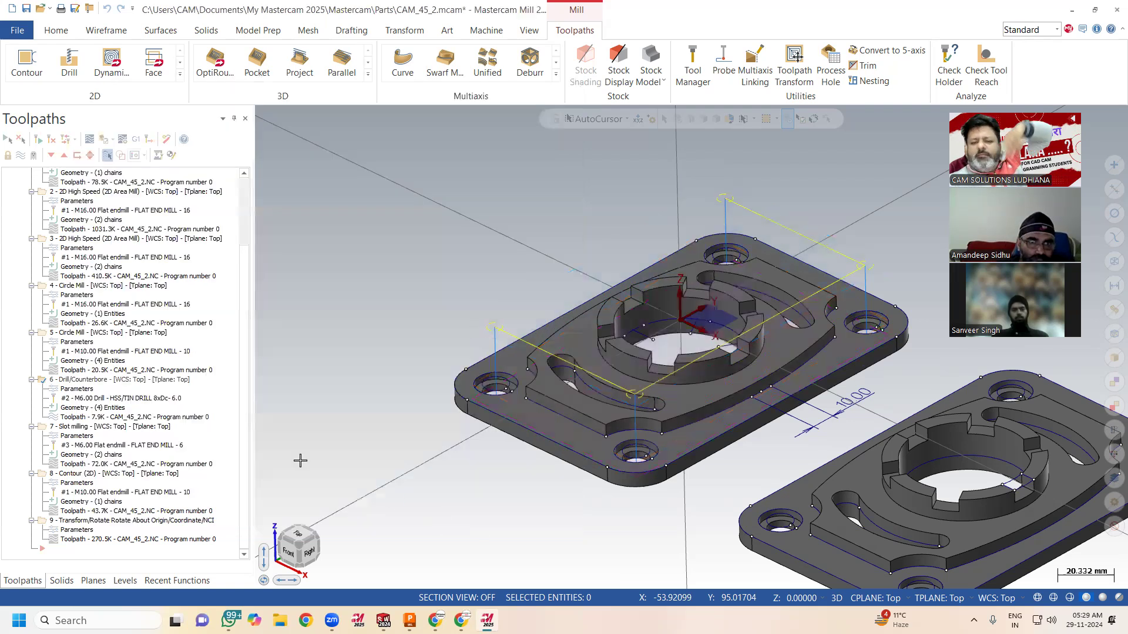
Step: Inspect the 10 mm flat end mill's definition in the second Circle Mill operation and close it without changes
{"action": "scroll", "coordinate": [119, 237], "scroll_direction": "up", "scroll_amount": 3}
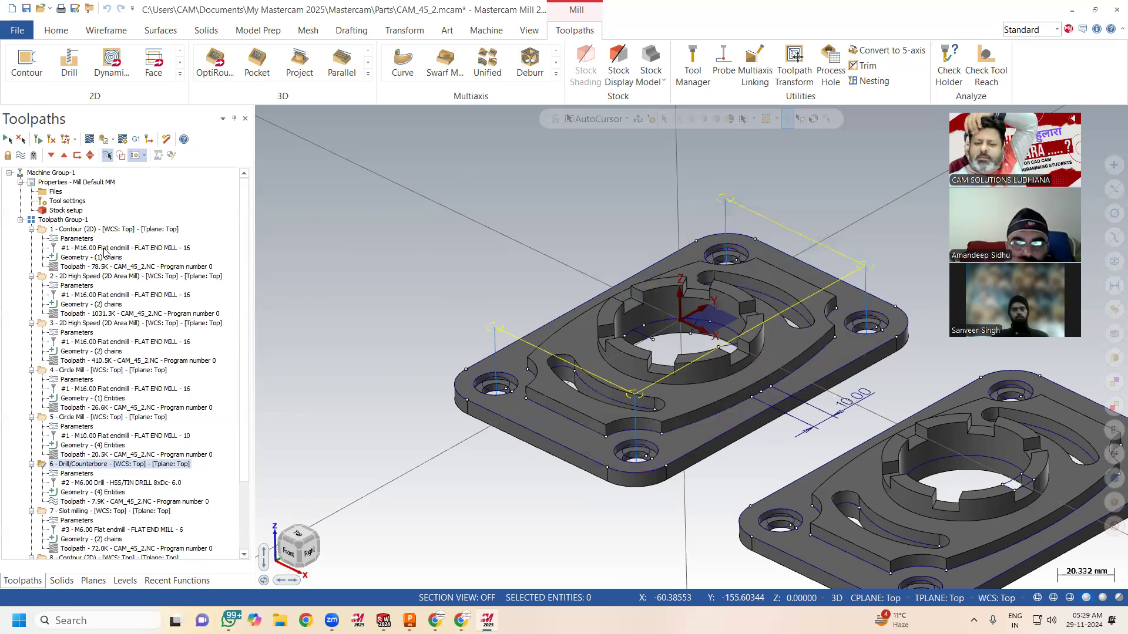
{"action": "left_click", "coordinate": [170, 276]}
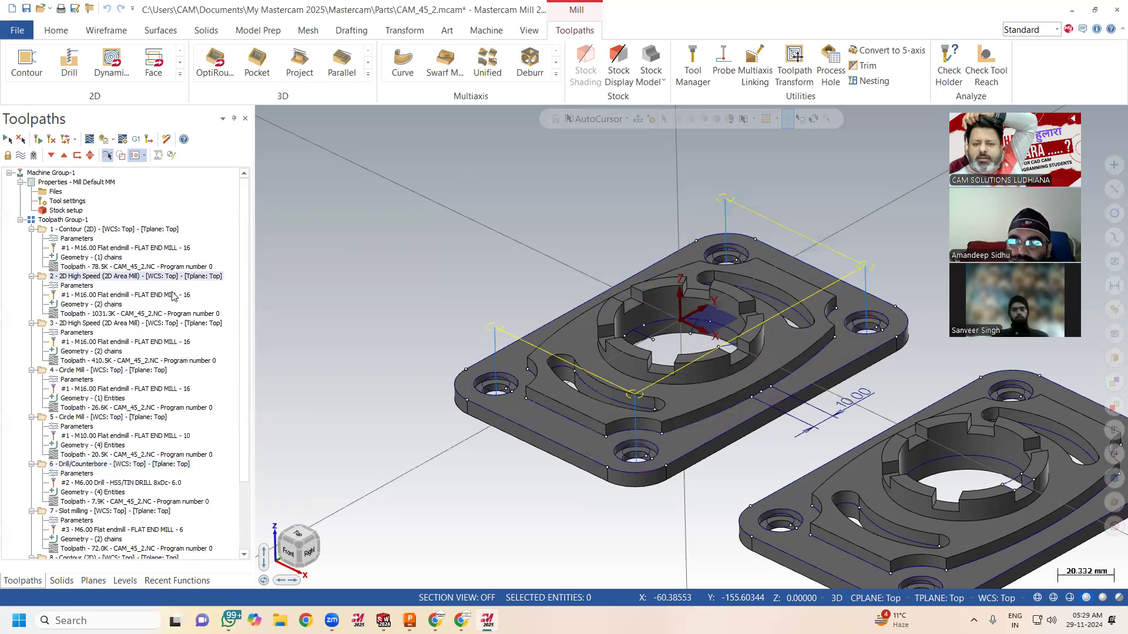
{"action": "left_click", "coordinate": [479, 402]}
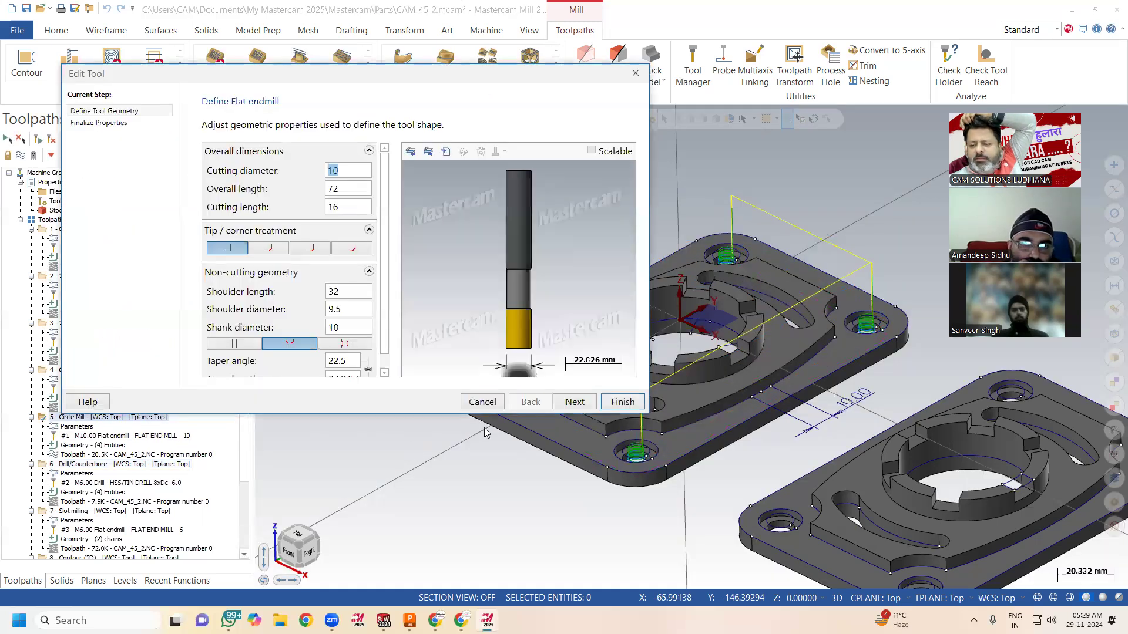
{"action": "left_click", "coordinate": [482, 402]}
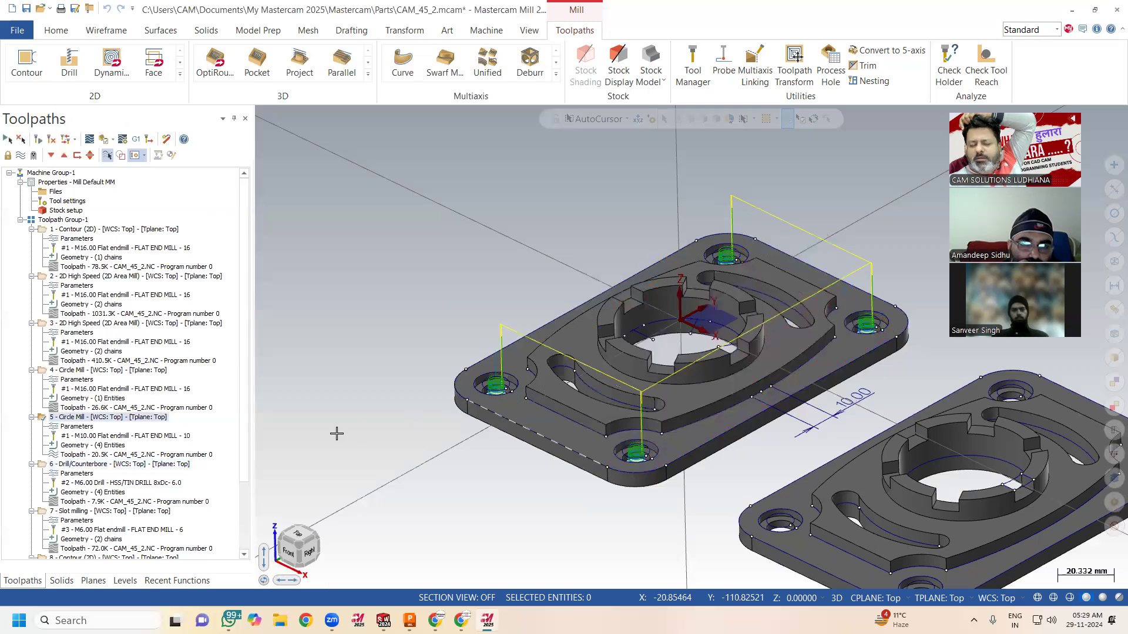
Step: Set the tool number of FLAT END MILL - 10 to 4 in the second Circle Mill operation, with matching length and diameter offsets
{"action": "left_click", "coordinate": [81, 427]}
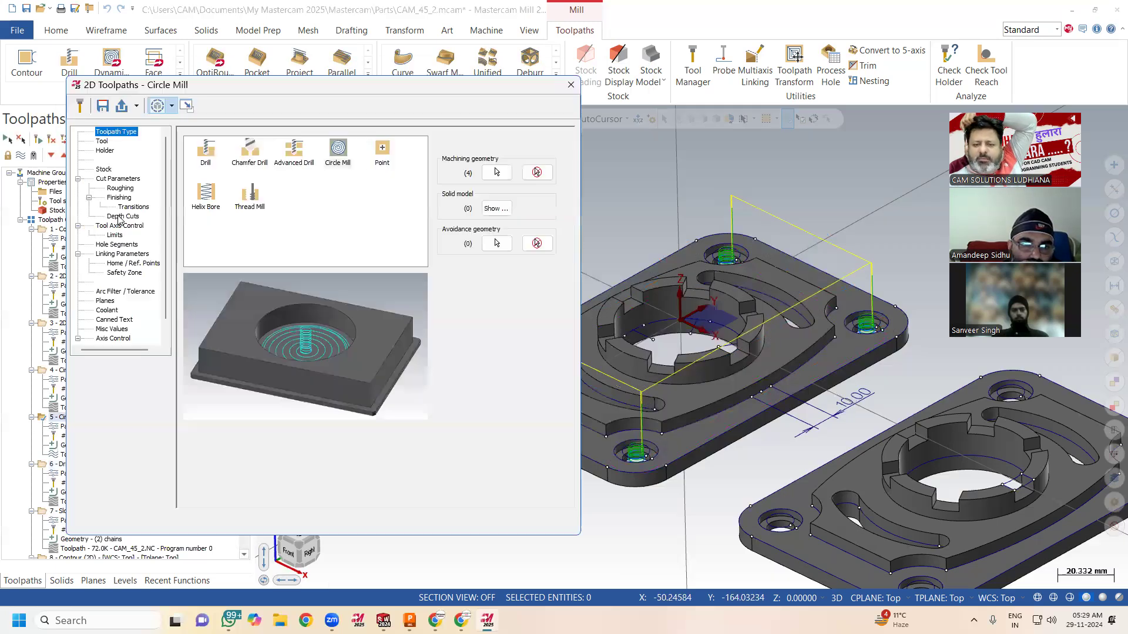
{"action": "left_click", "coordinate": [102, 142]}
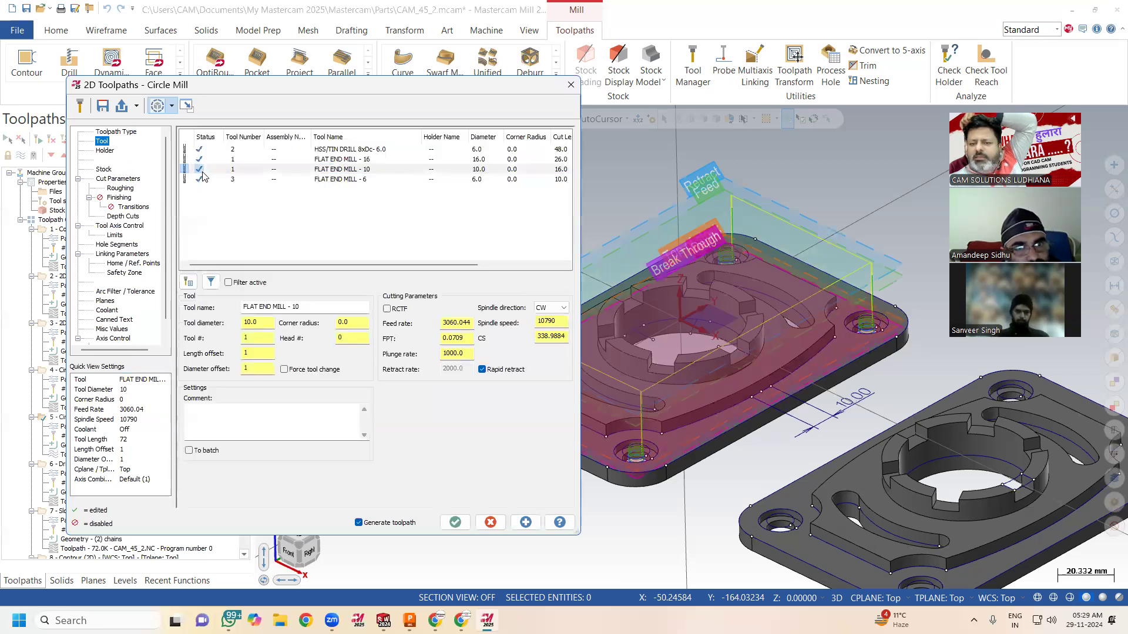
{"action": "left_click", "coordinate": [259, 341]}
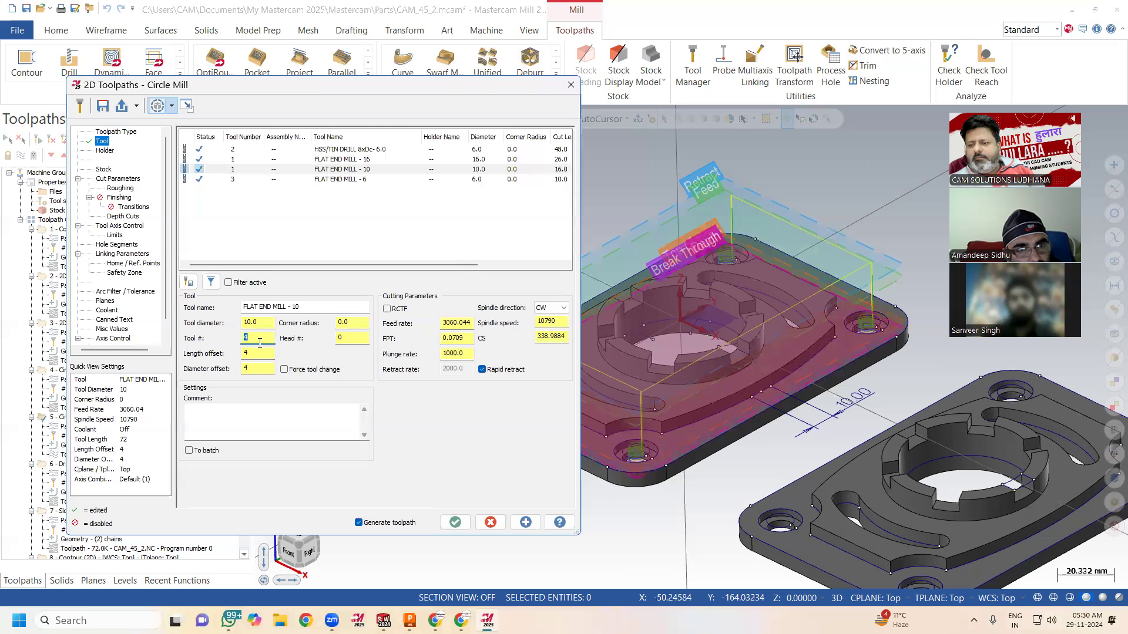
Step: Set the 10 mm end mill's feed rate to 1200 and its spindle speed to 3500
{"action": "double_click", "coordinate": [461, 322]}
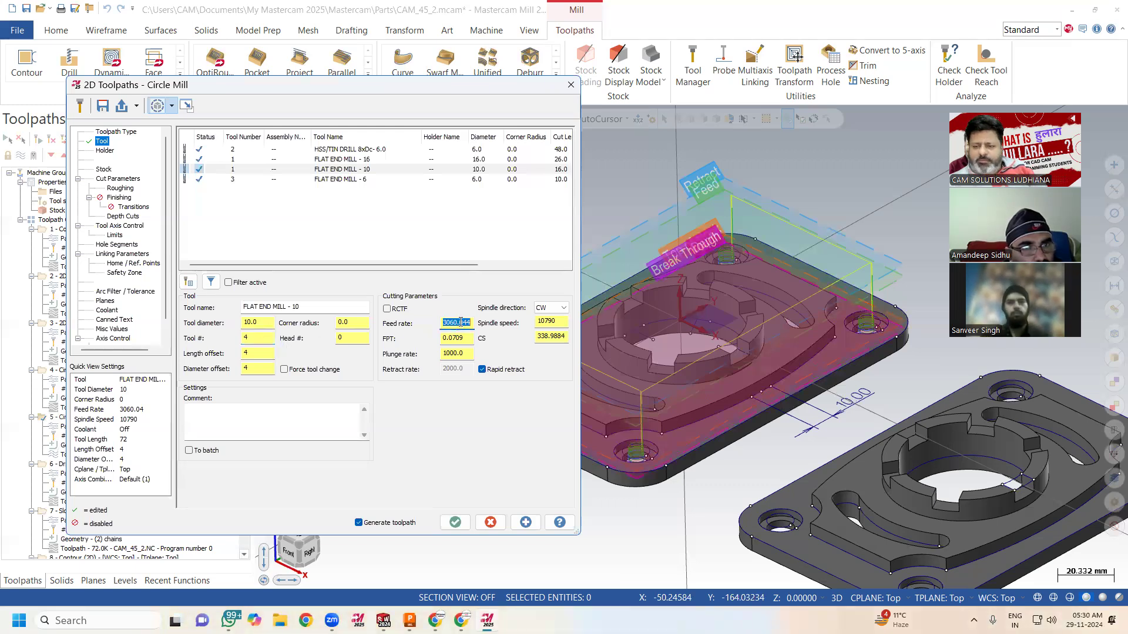
{"action": "type", "text": "1200"}
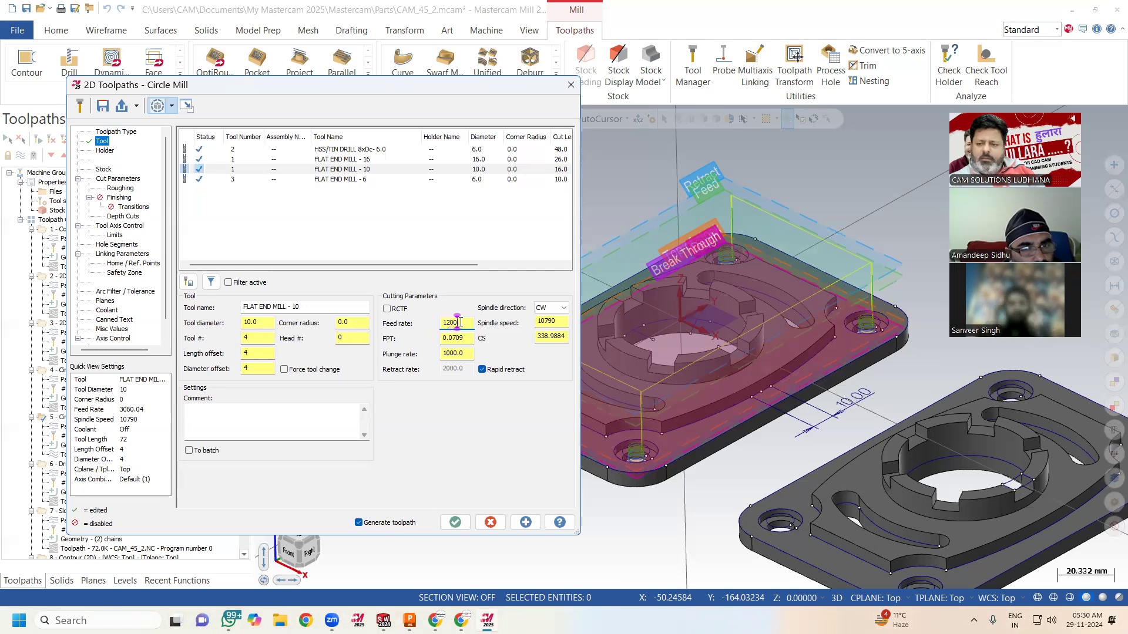
{"action": "double_click", "coordinate": [552, 320]}
{"action": "type", "text": "3500"}
{"action": "key", "text": "Return"}
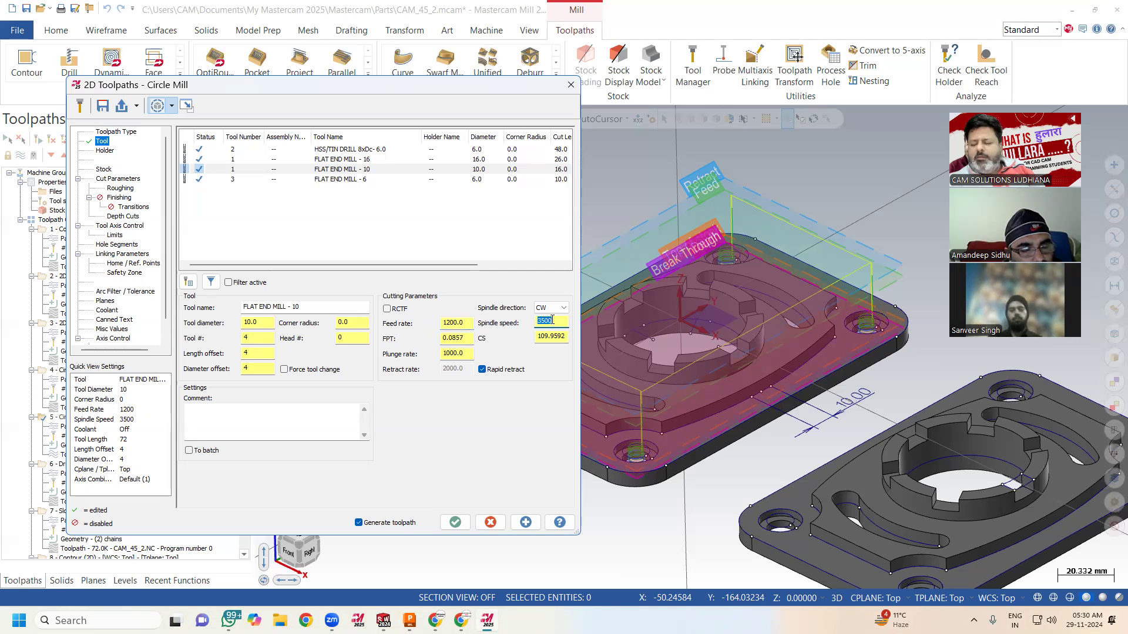
Step: Review the Circle Mill operation's roughing stepover, stock to leave on walls and floors, and maximum rough step for depth cuts
{"action": "left_click", "coordinate": [121, 188]}
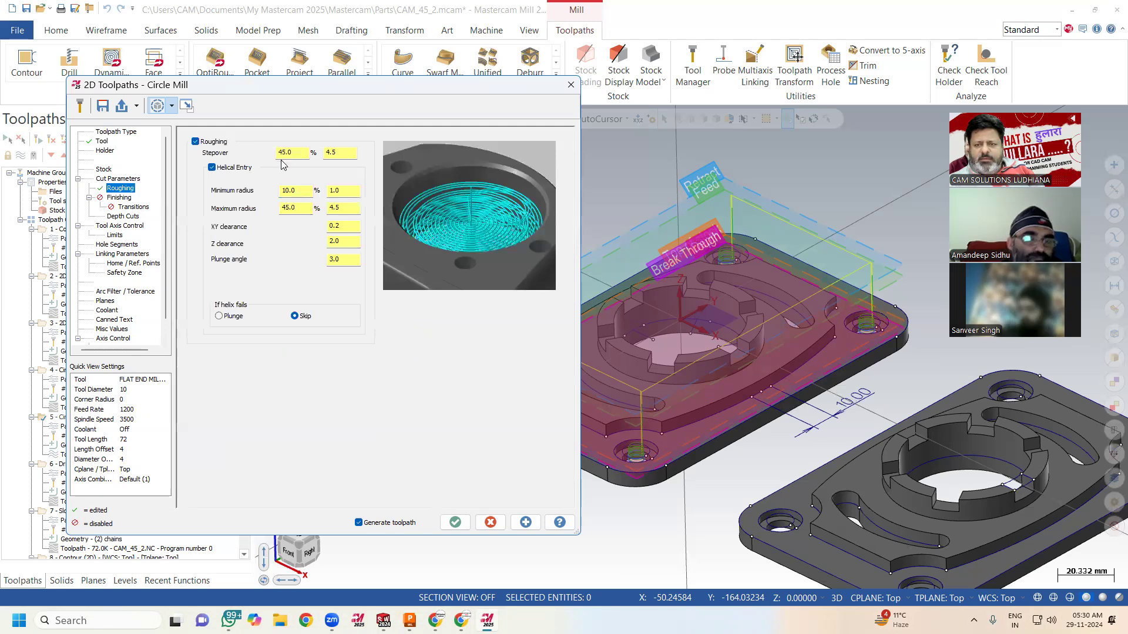
{"action": "left_click", "coordinate": [286, 154]}
{"action": "left_click", "coordinate": [119, 179]}
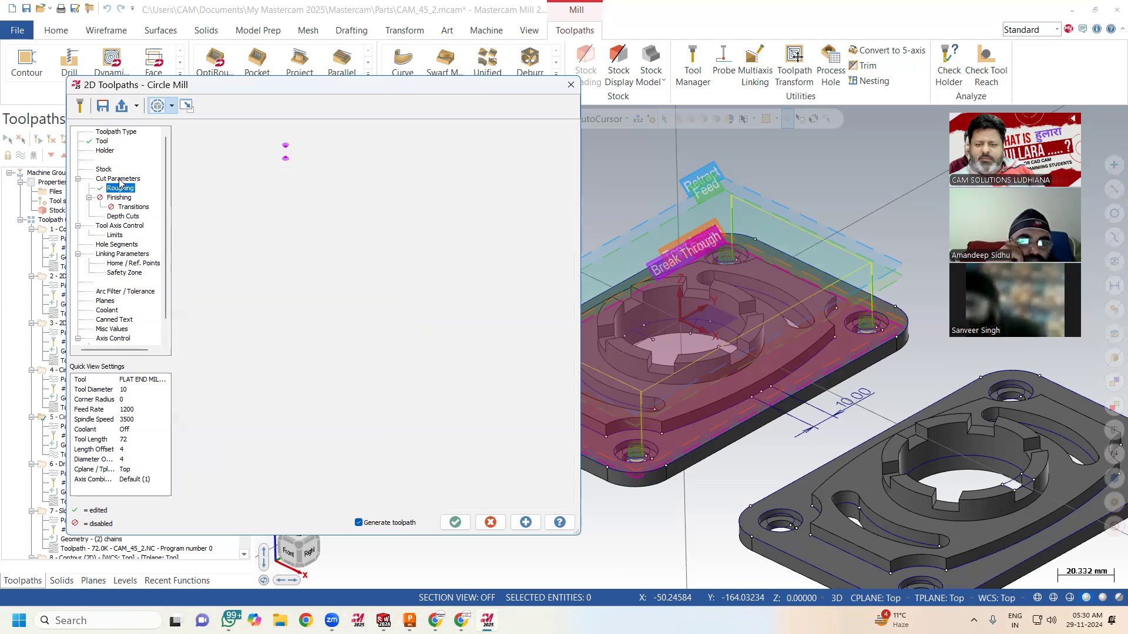
{"action": "left_click", "coordinate": [520, 353]}
{"action": "left_click", "coordinate": [524, 369]}
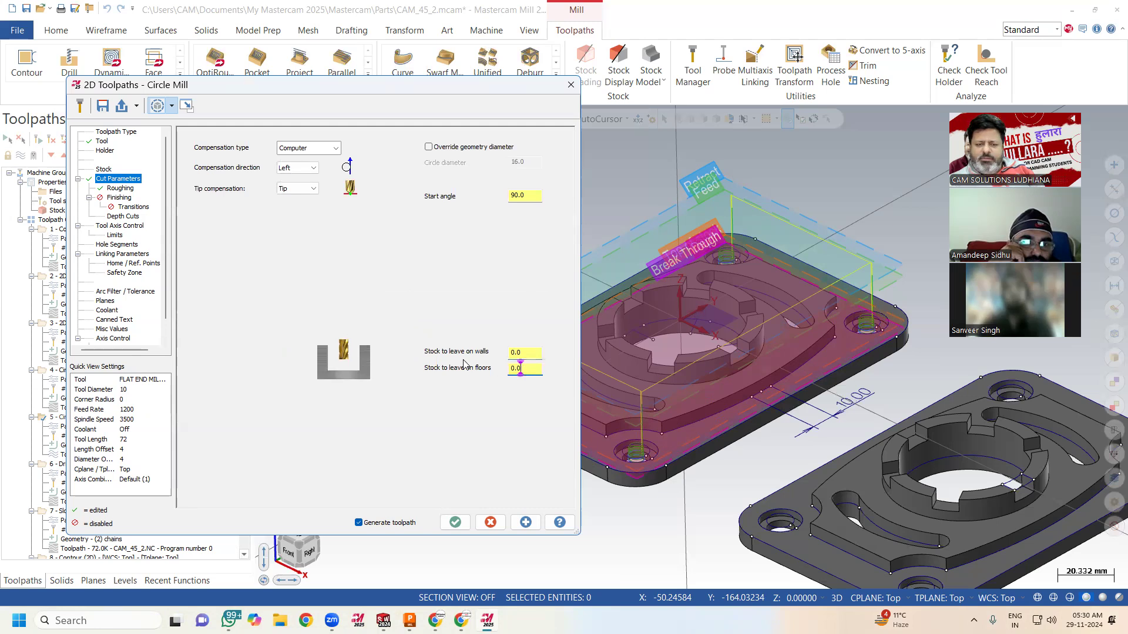
{"action": "left_click", "coordinate": [123, 216]}
{"action": "left_click", "coordinate": [317, 183]}
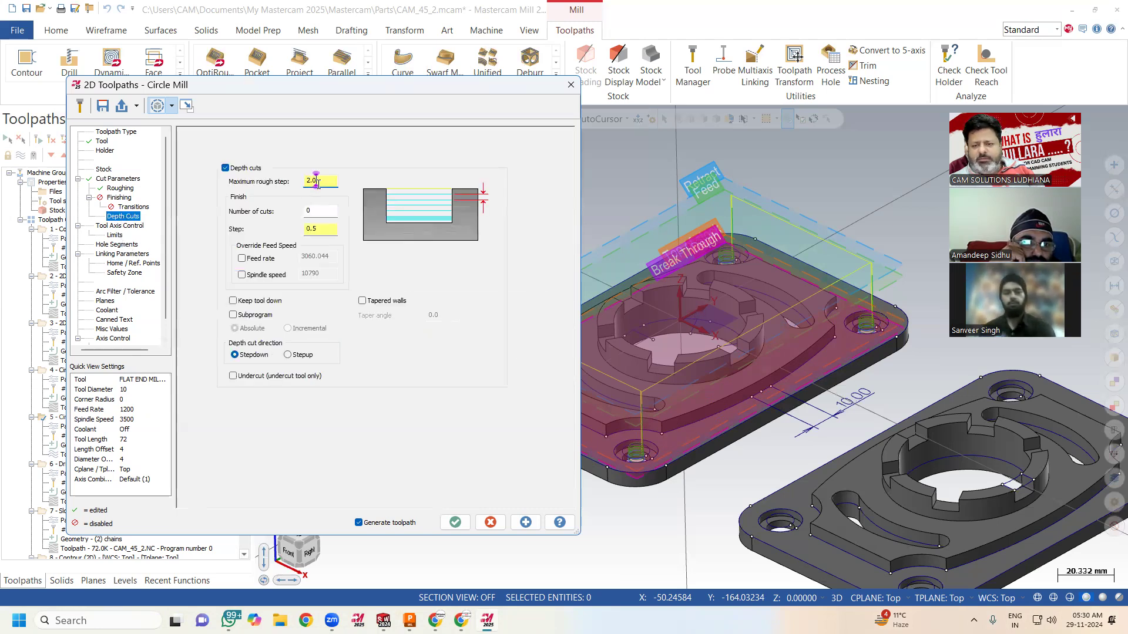
Step: Check the Circle Mill linking parameters, accept the edited operation, and update the tool assembly in all operations that use it
{"action": "left_click", "coordinate": [122, 254]}
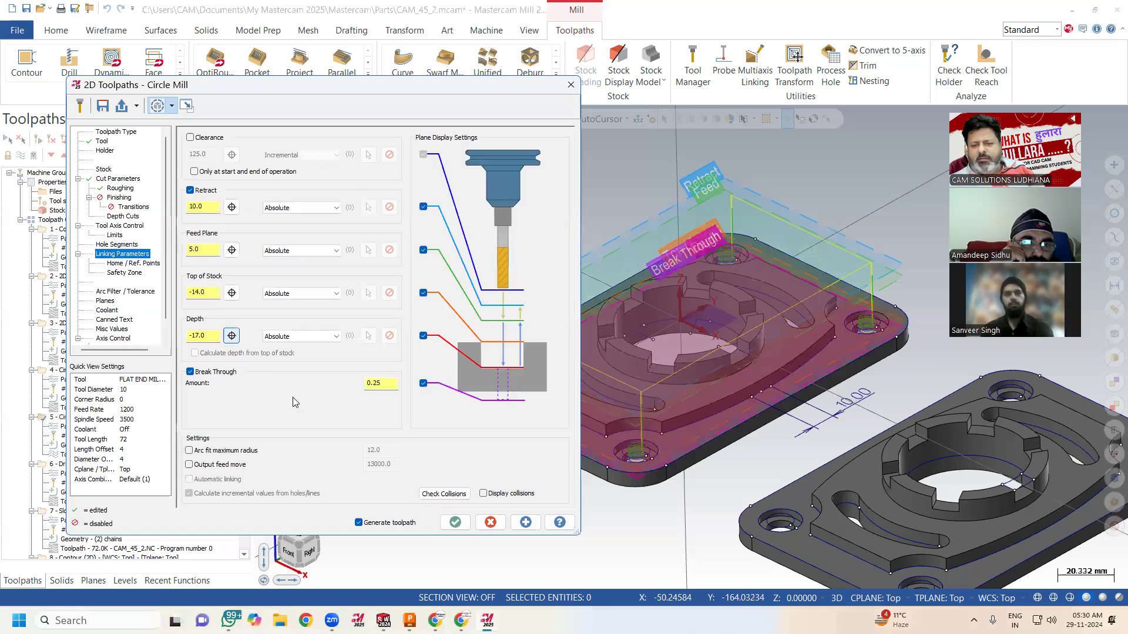
{"action": "left_click", "coordinate": [447, 526]}
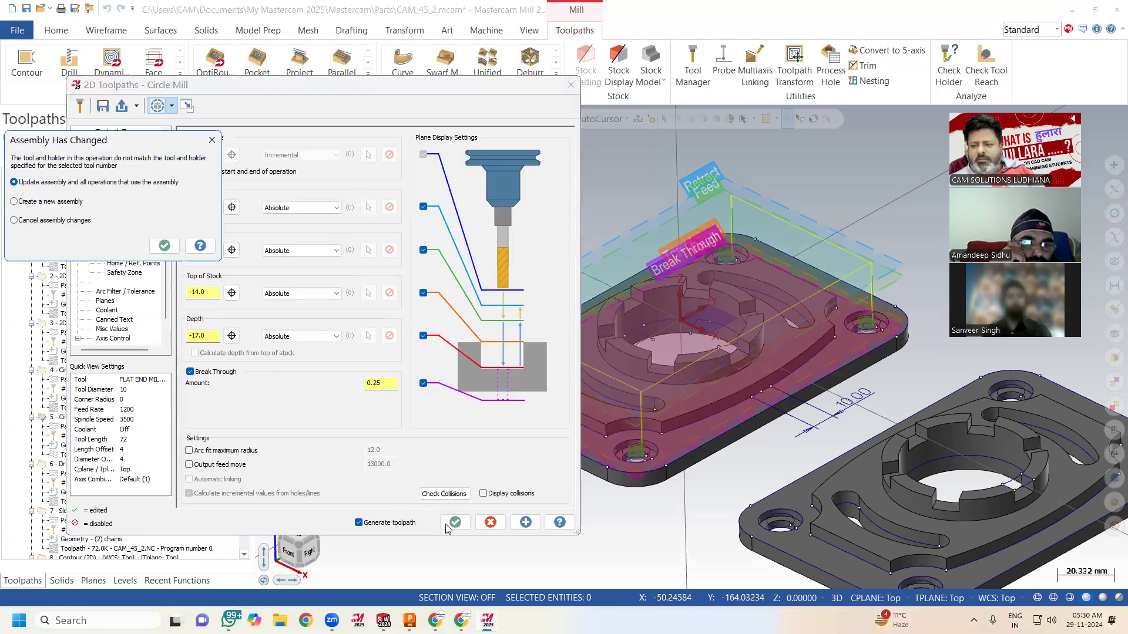
{"action": "left_click", "coordinate": [165, 246]}
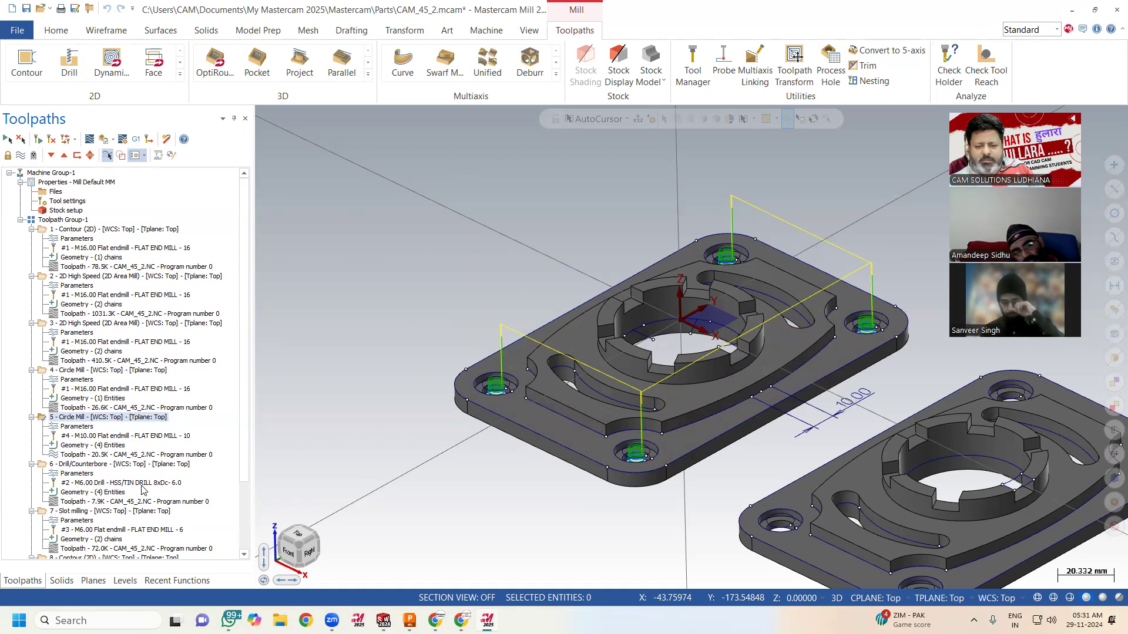
Step: Check the tool numbers down the operations list and regenerate the dirty Transform/Rotate operation
{"action": "scroll", "coordinate": [239, 475], "scroll_direction": "down", "scroll_amount": 1}
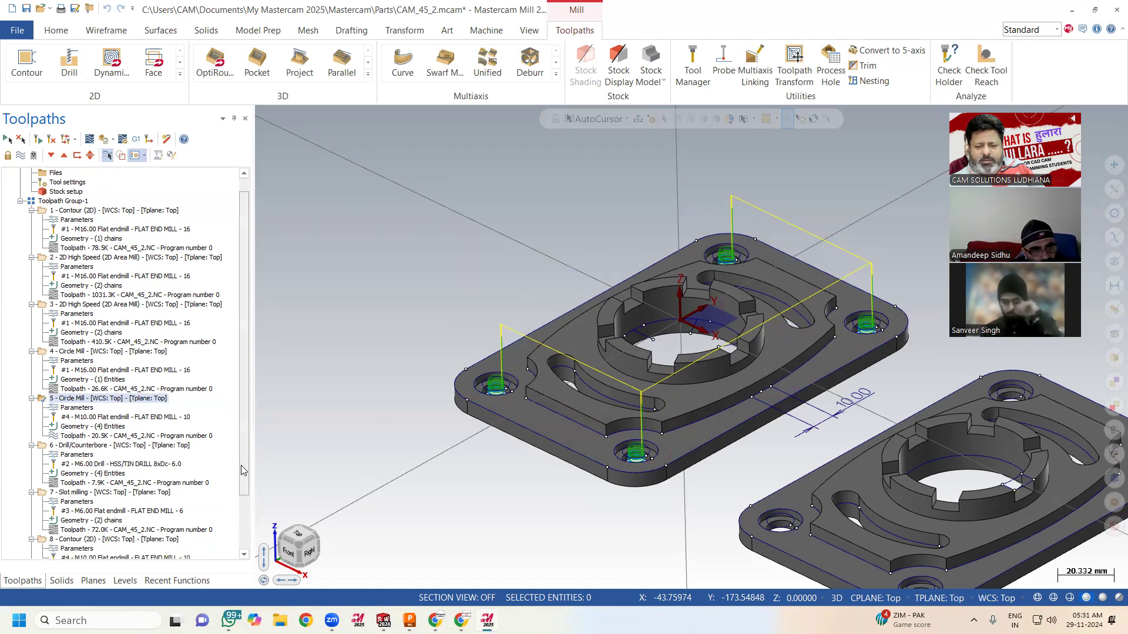
{"action": "scroll", "coordinate": [240, 476], "scroll_direction": "down", "scroll_amount": 1}
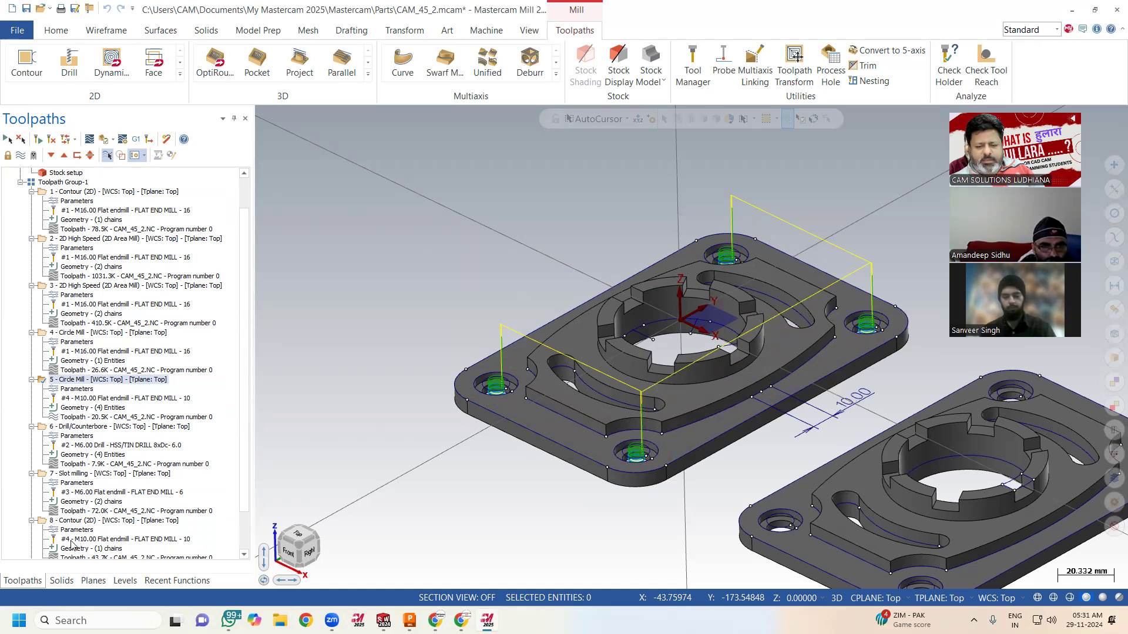
{"action": "left_click_drag", "start_coordinate": [243, 497], "coordinate": [232, 529]}
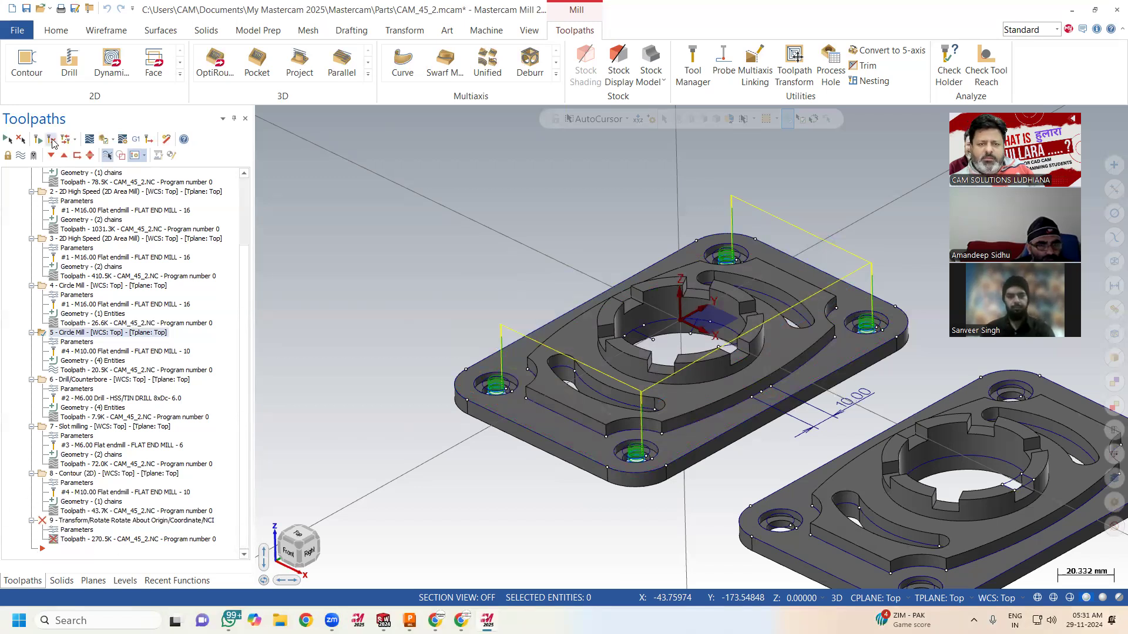
{"action": "left_click", "coordinate": [53, 141]}
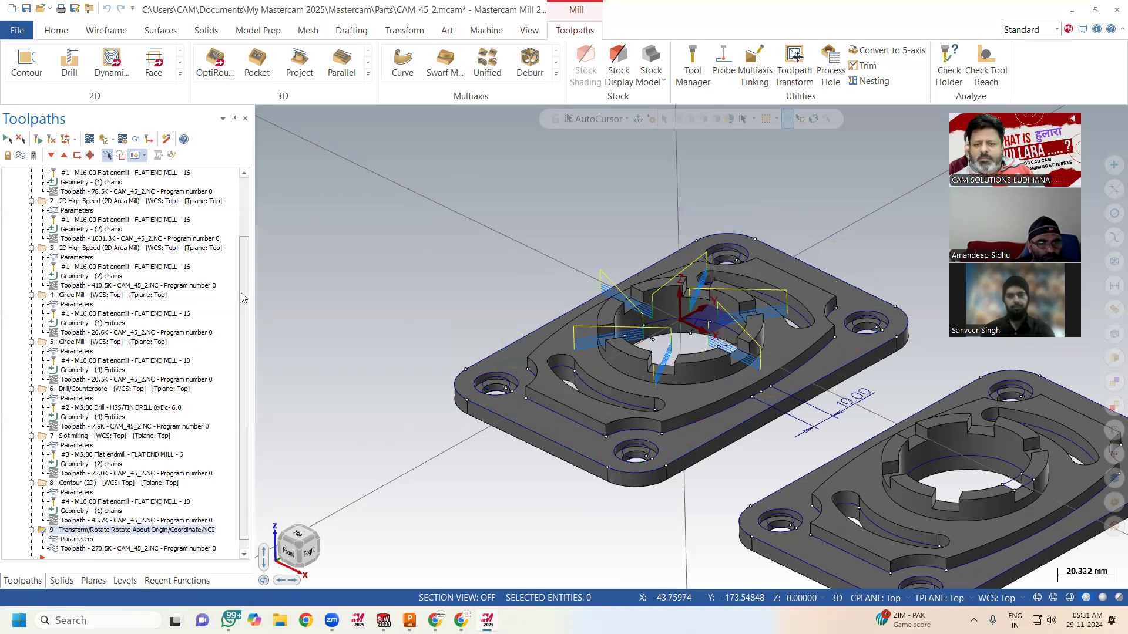
Step: Collapse all nine operations in Toolpath Group-1 so that only their names are listed
{"action": "scroll", "coordinate": [241, 298], "scroll_direction": "up", "scroll_amount": 3}
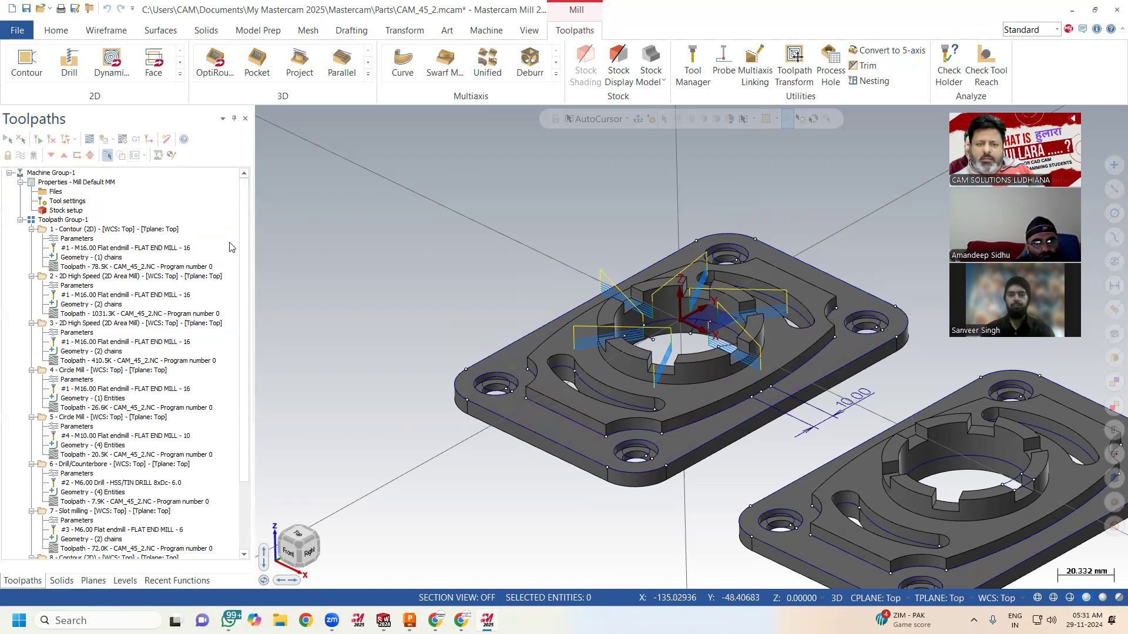
{"action": "left_click", "coordinate": [31, 229]}
{"action": "left_click", "coordinate": [32, 238]}
{"action": "left_click", "coordinate": [31, 248]}
{"action": "left_click", "coordinate": [32, 257]}
{"action": "left_click", "coordinate": [32, 267]}
{"action": "left_click", "coordinate": [32, 276]}
{"action": "left_click", "coordinate": [32, 286]}
{"action": "left_click", "coordinate": [32, 295]}
{"action": "left_click", "coordinate": [32, 304]}
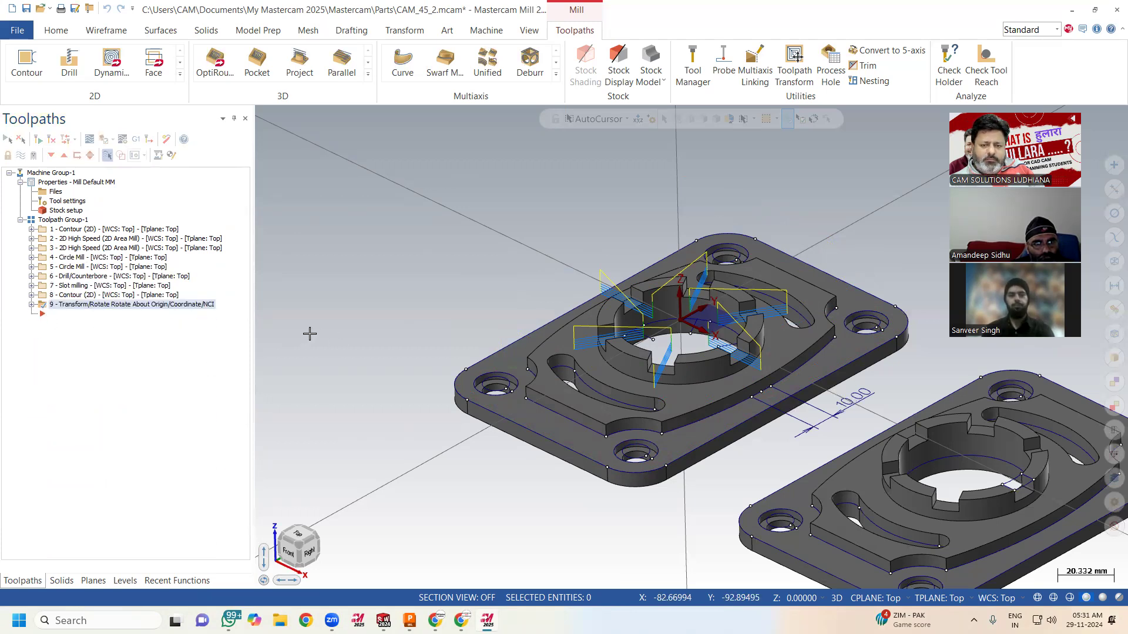
Step: Select all of Toolpath Group-1, examine the retract, feed plane and top of stock options in Edit Common Parameters, and cancel
{"action": "left_click", "coordinate": [61, 221]}
{"action": "right_click", "coordinate": [61, 225]}
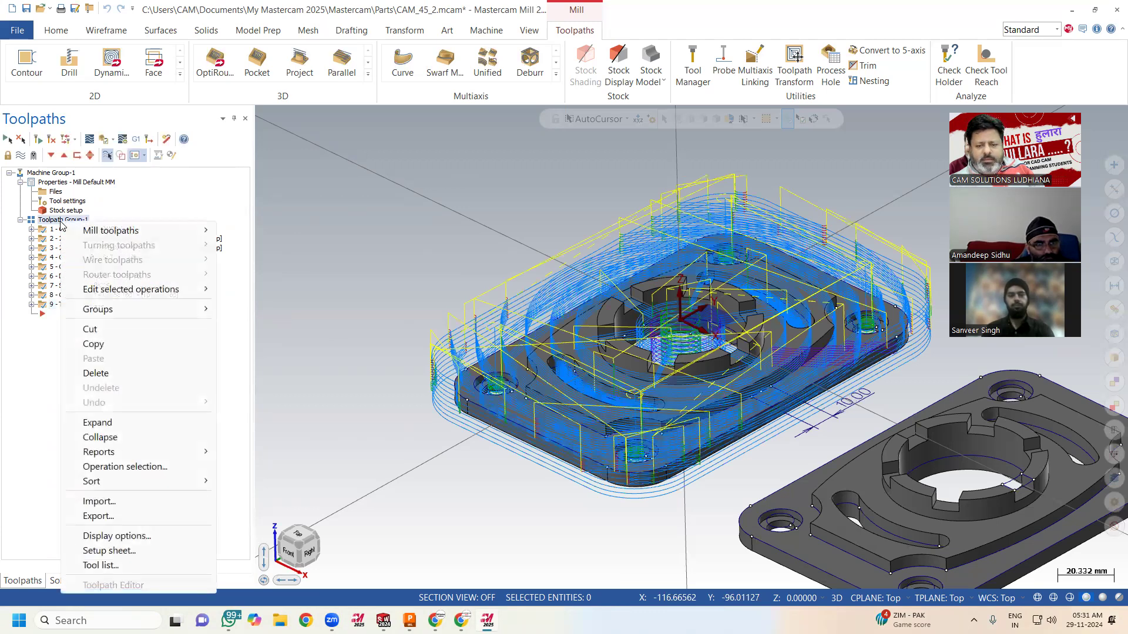
{"action": "mouse_move", "coordinate": [104, 294]}
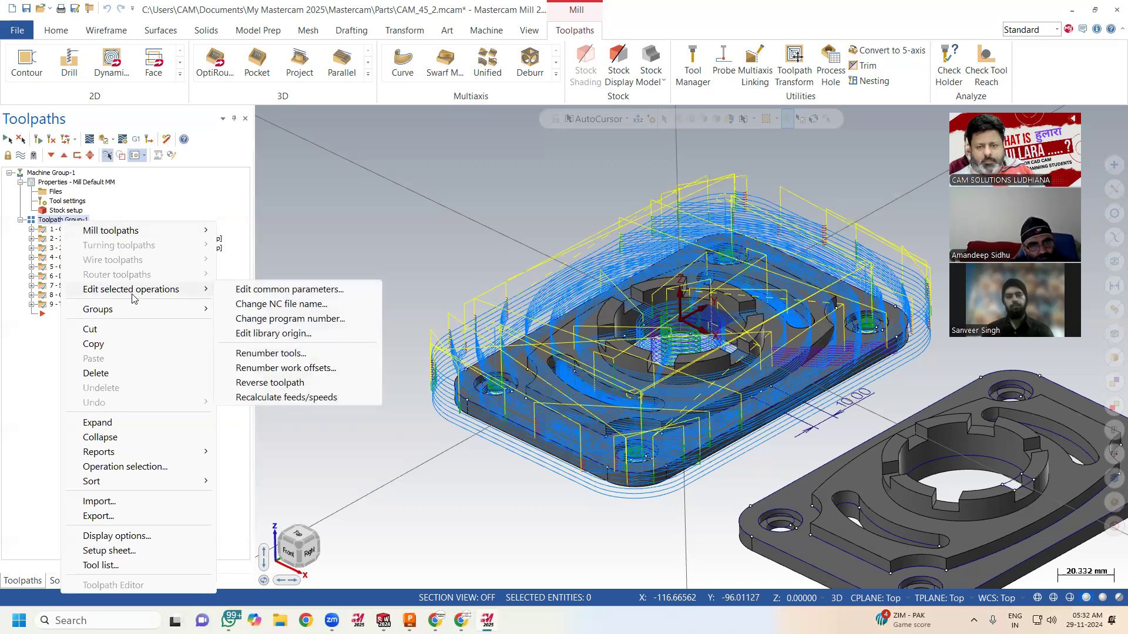
{"action": "left_click", "coordinate": [252, 290]}
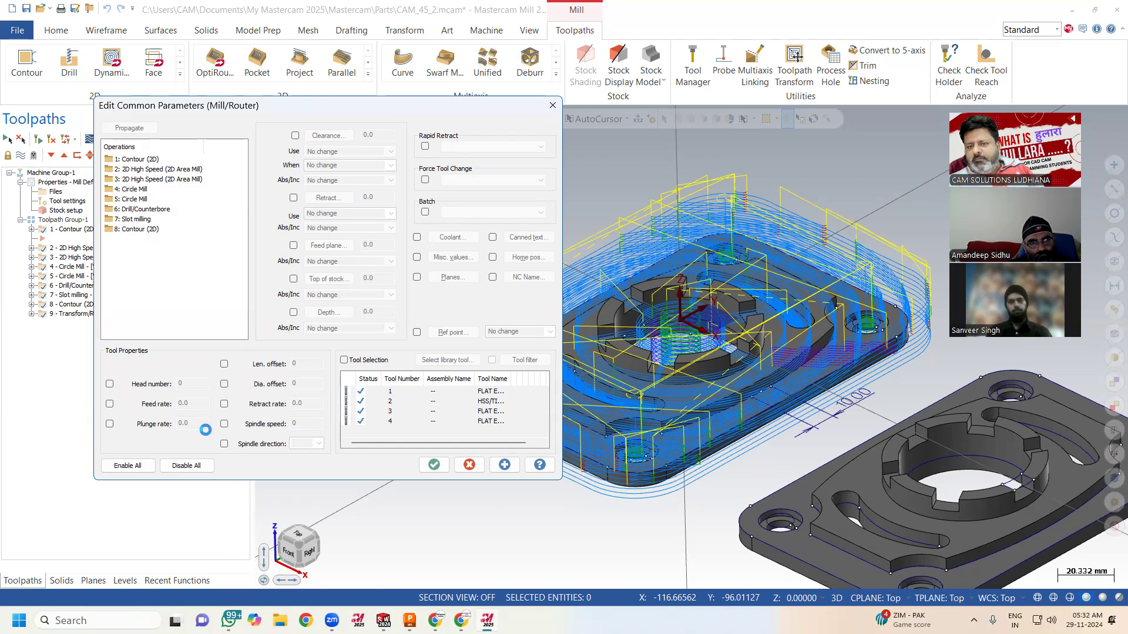
{"action": "left_click", "coordinate": [293, 198]}
{"action": "left_click", "coordinate": [293, 198]}
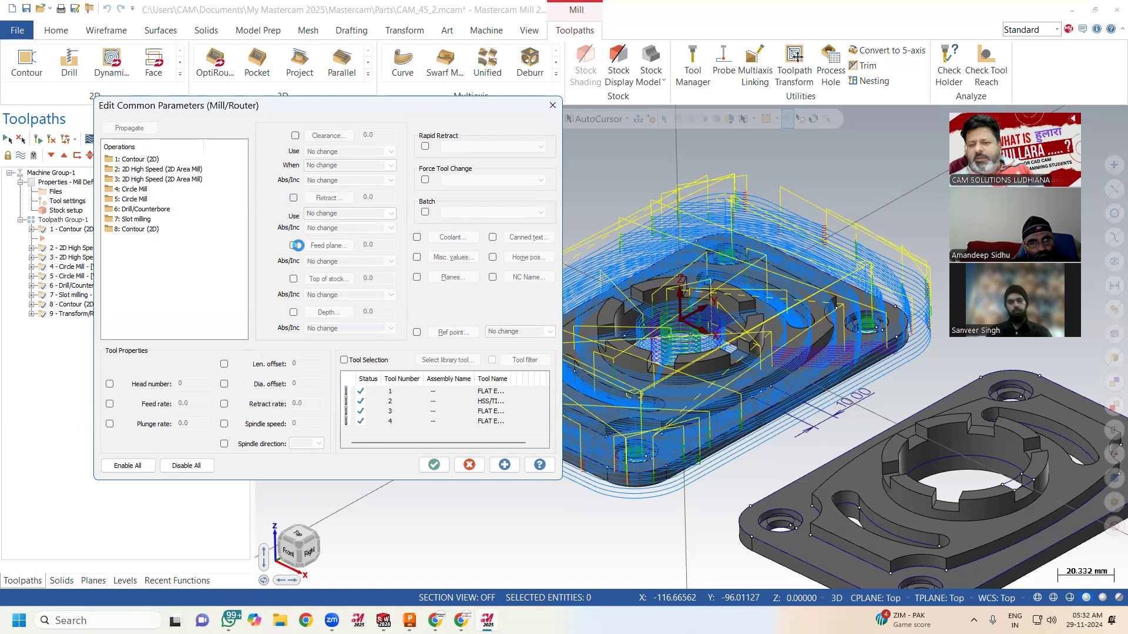
{"action": "left_click", "coordinate": [296, 246]}
{"action": "left_click", "coordinate": [294, 246]}
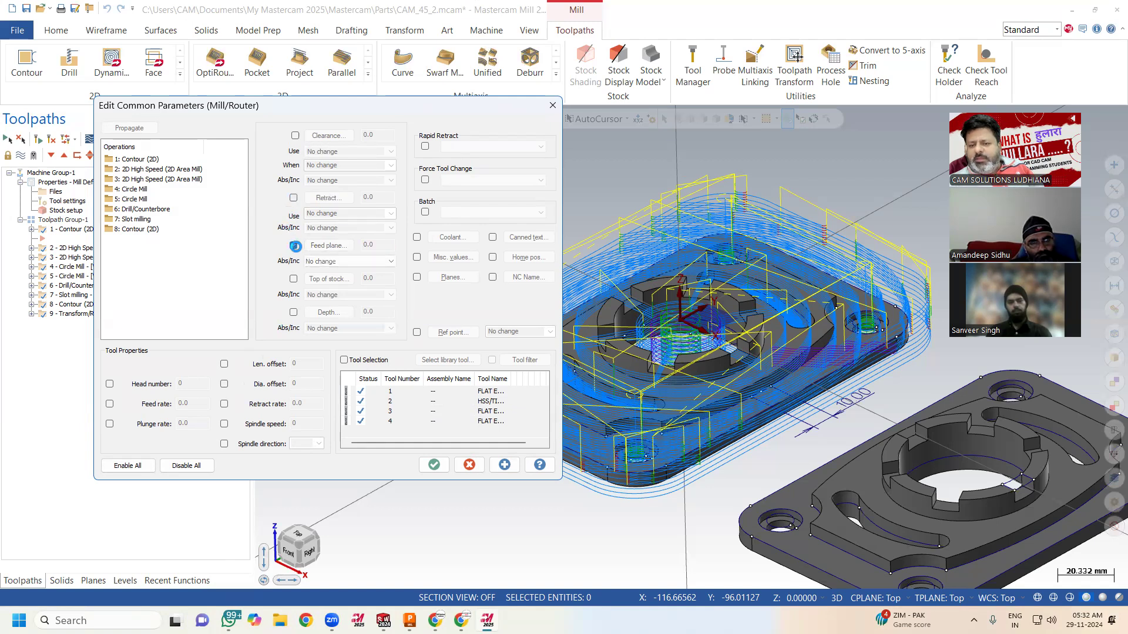
{"action": "left_click", "coordinate": [293, 280]}
{"action": "left_click", "coordinate": [293, 280]}
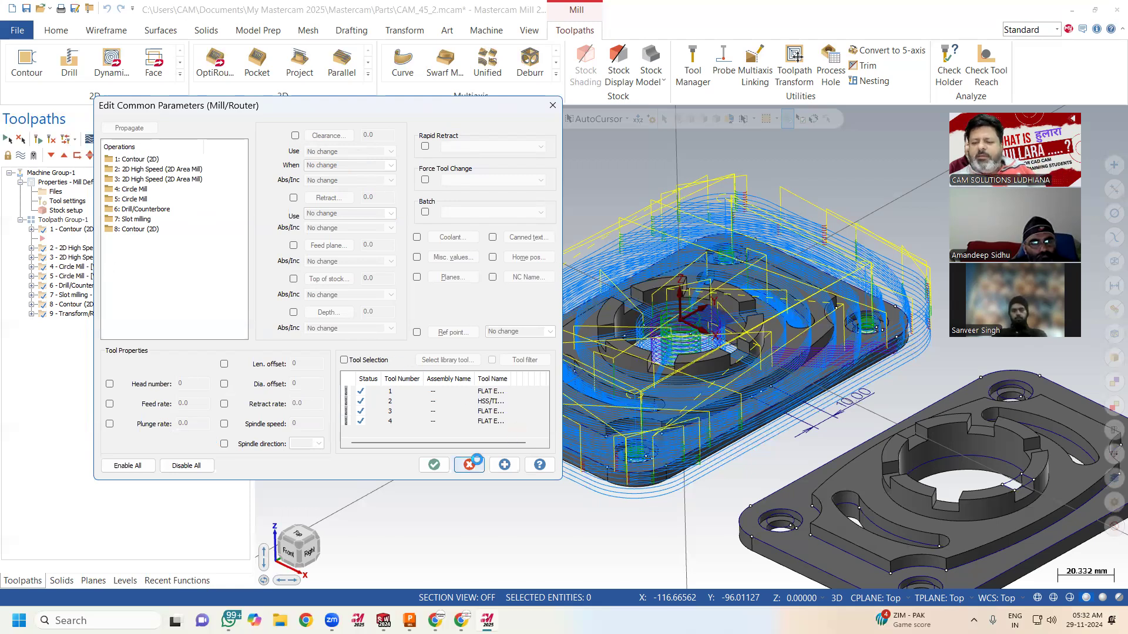
{"action": "left_click", "coordinate": [470, 465]}
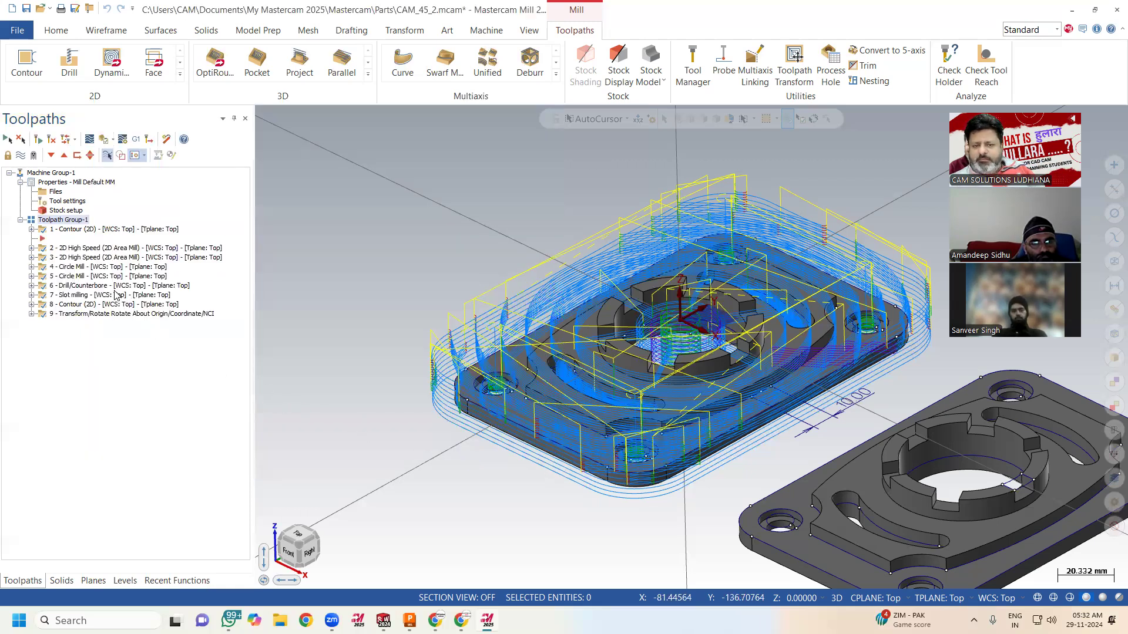
Step: Examine the starting number, increment and offset options of Renumber tools for the selected Toolpath Group-1 operations, and cancel
{"action": "right_click", "coordinate": [73, 229]}
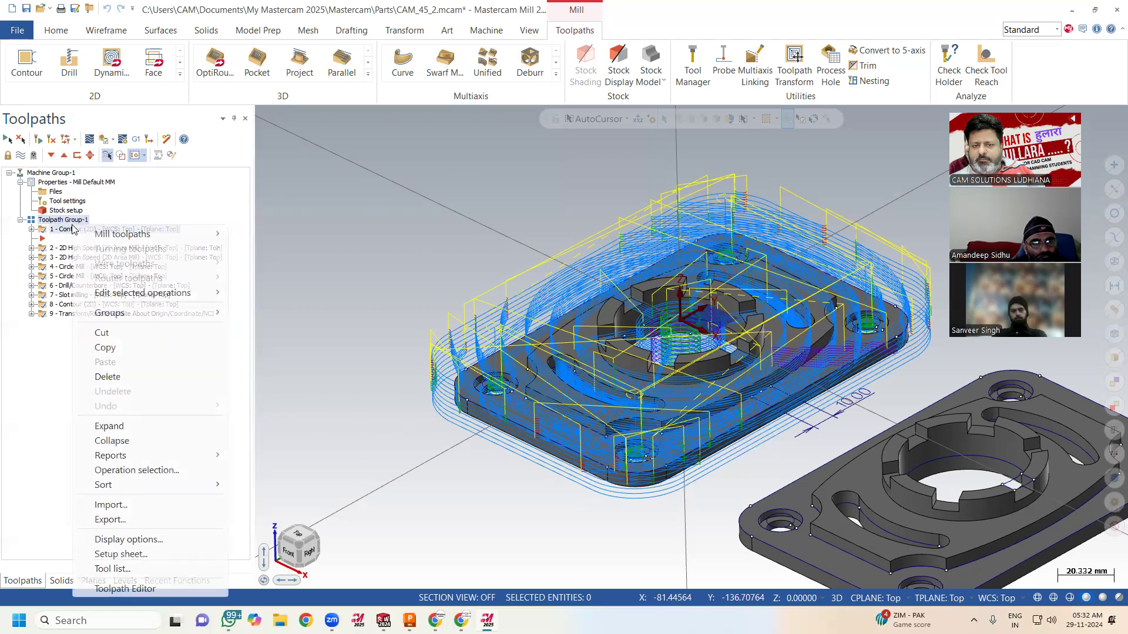
{"action": "mouse_move", "coordinate": [123, 295]}
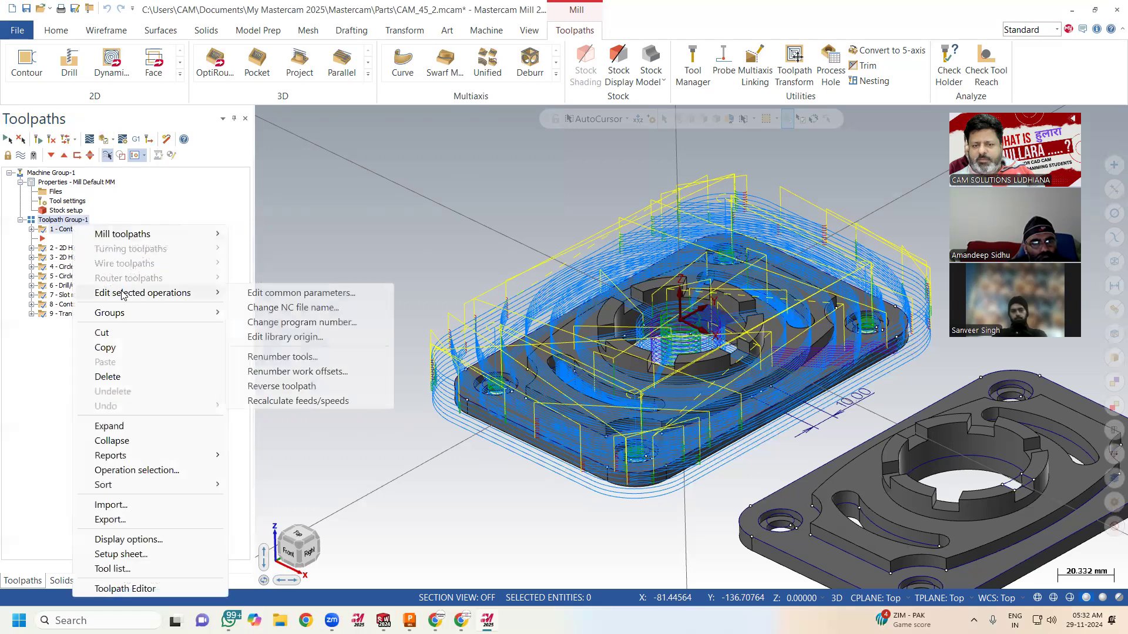
{"action": "left_click", "coordinate": [282, 357]}
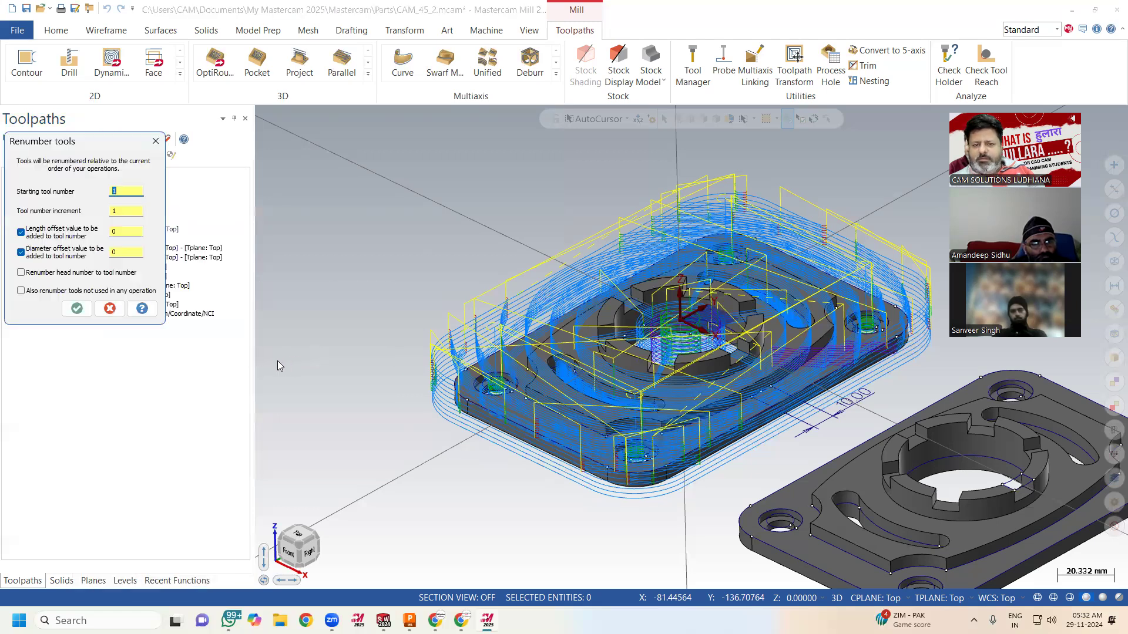
{"action": "left_click_drag", "start_coordinate": [110, 144], "coordinate": [336, 145]}
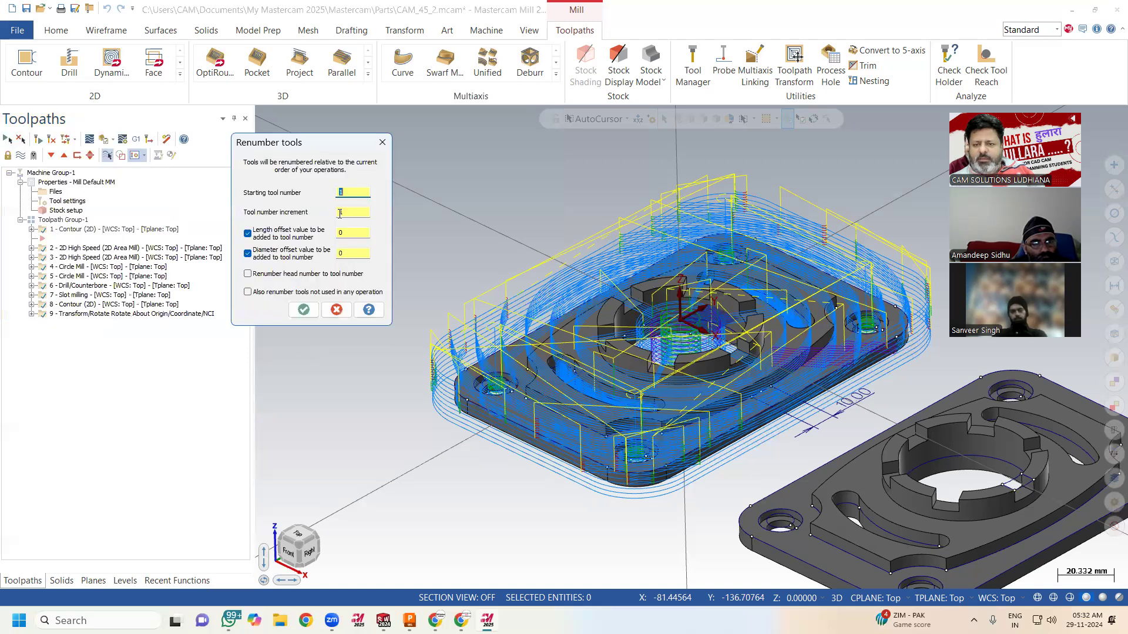
{"action": "left_click", "coordinate": [346, 214]}
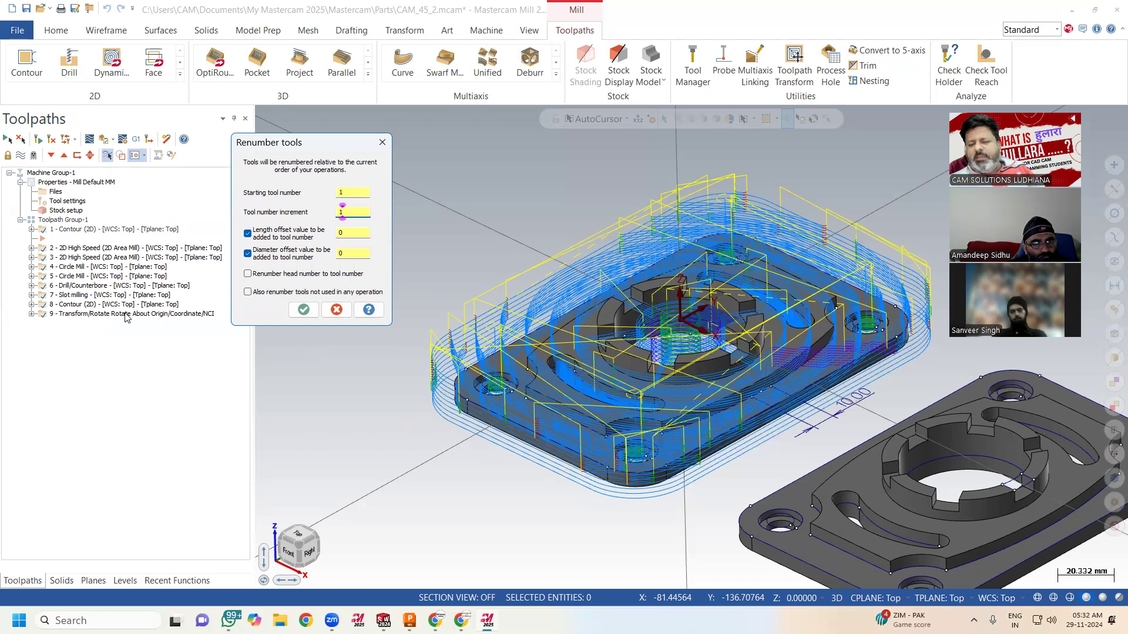
{"action": "left_click", "coordinate": [341, 309]}
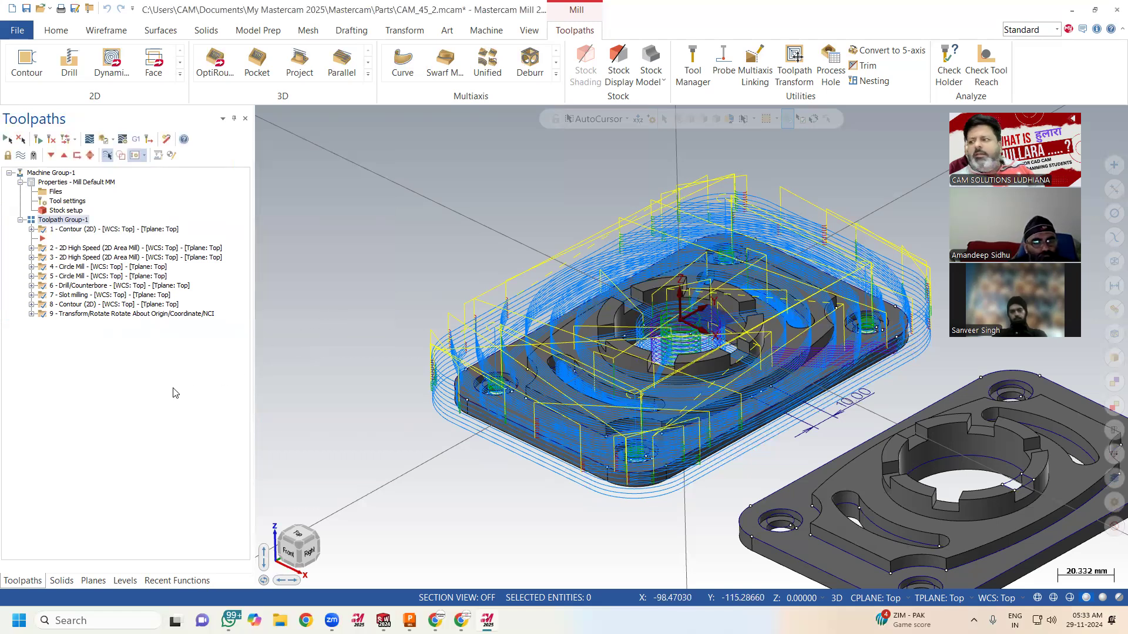
Step: Check the tool of operation 2, collapse it again, and move the insert arrow below operation 9
{"action": "left_click", "coordinate": [31, 248]}
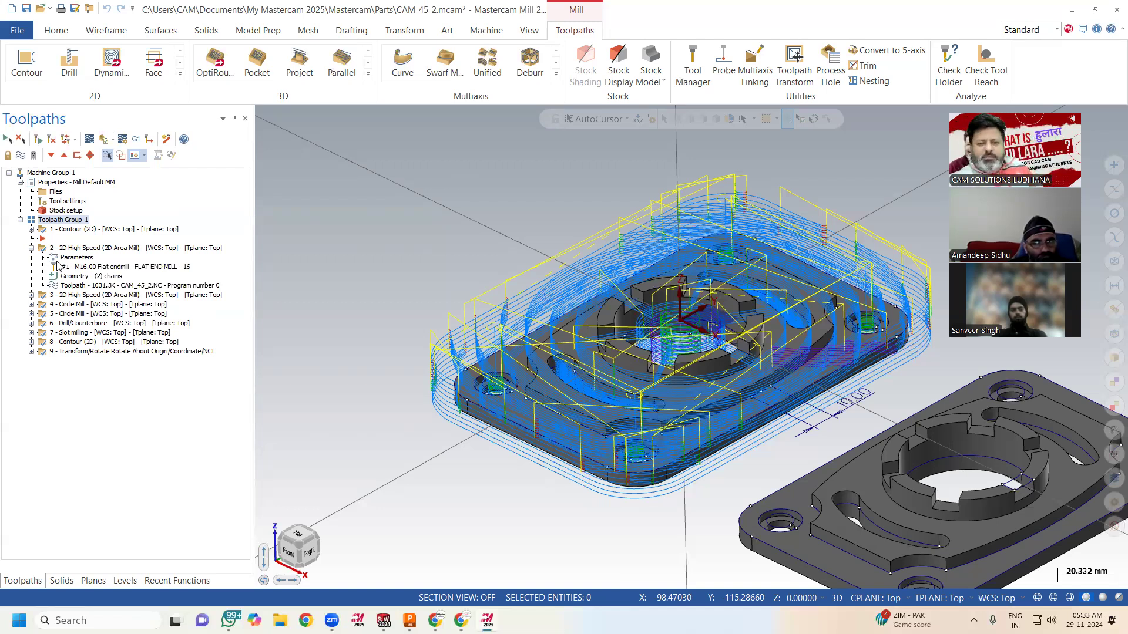
{"action": "left_click", "coordinate": [32, 248]}
{"action": "left_click_drag", "start_coordinate": [42, 238], "coordinate": [39, 333]}
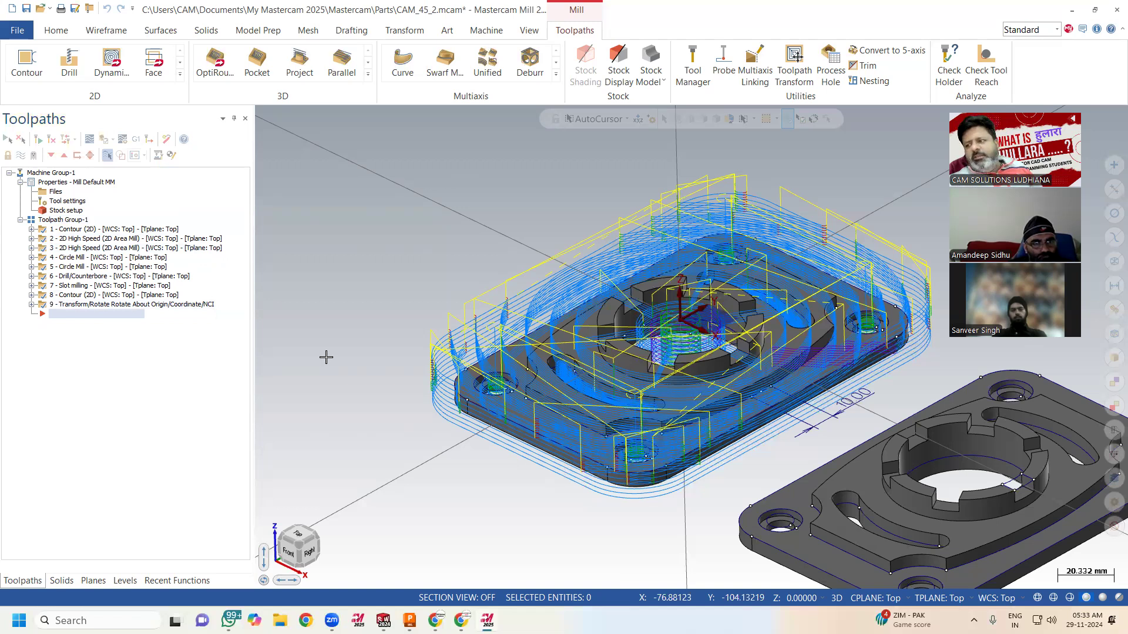
{"action": "scroll", "coordinate": [885, 226], "scroll_direction": "up", "scroll_amount": 1}
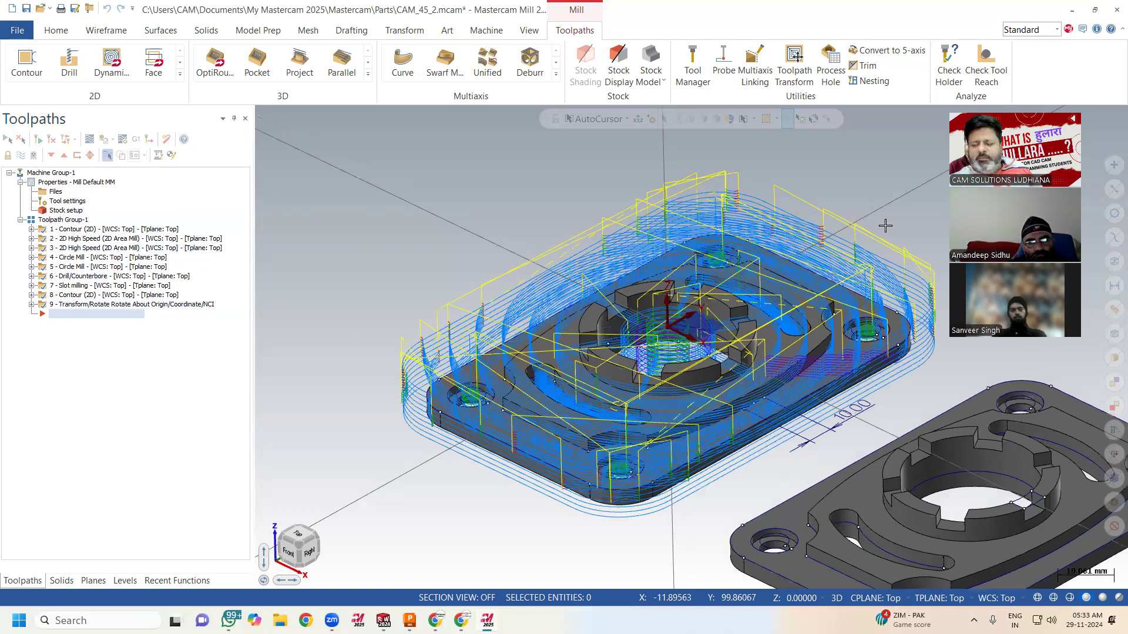
{"action": "scroll", "coordinate": [886, 226], "scroll_direction": "up", "scroll_amount": 2}
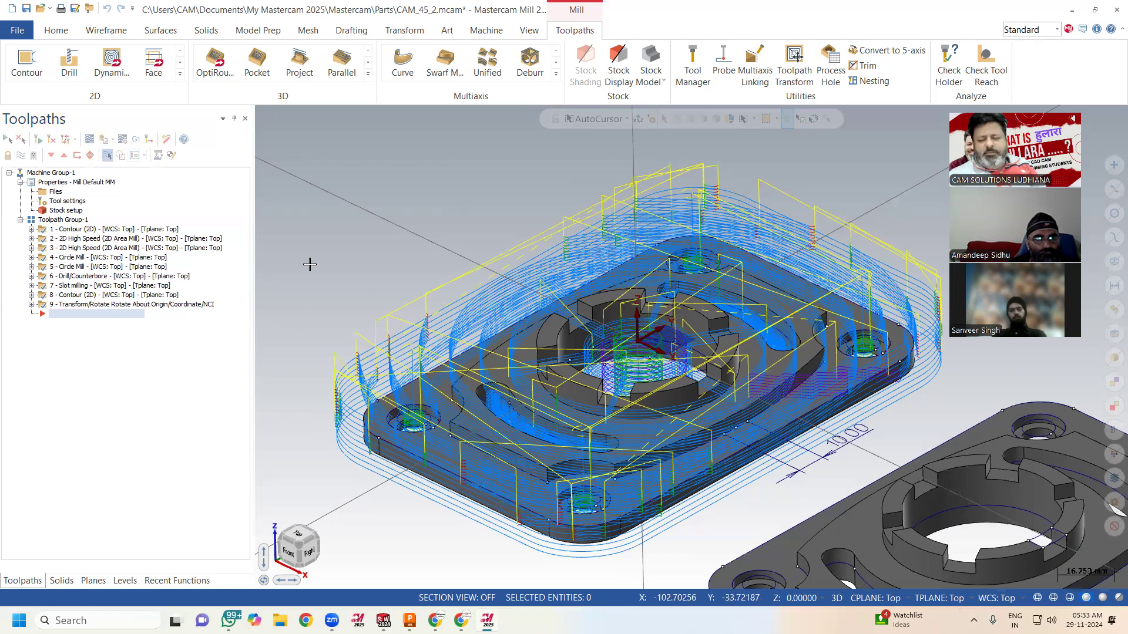
Step: Open the Files properties of Machine Group-1, browse for another machine definition file, and narrow the browser's Name column
{"action": "left_click", "coordinate": [54, 193]}
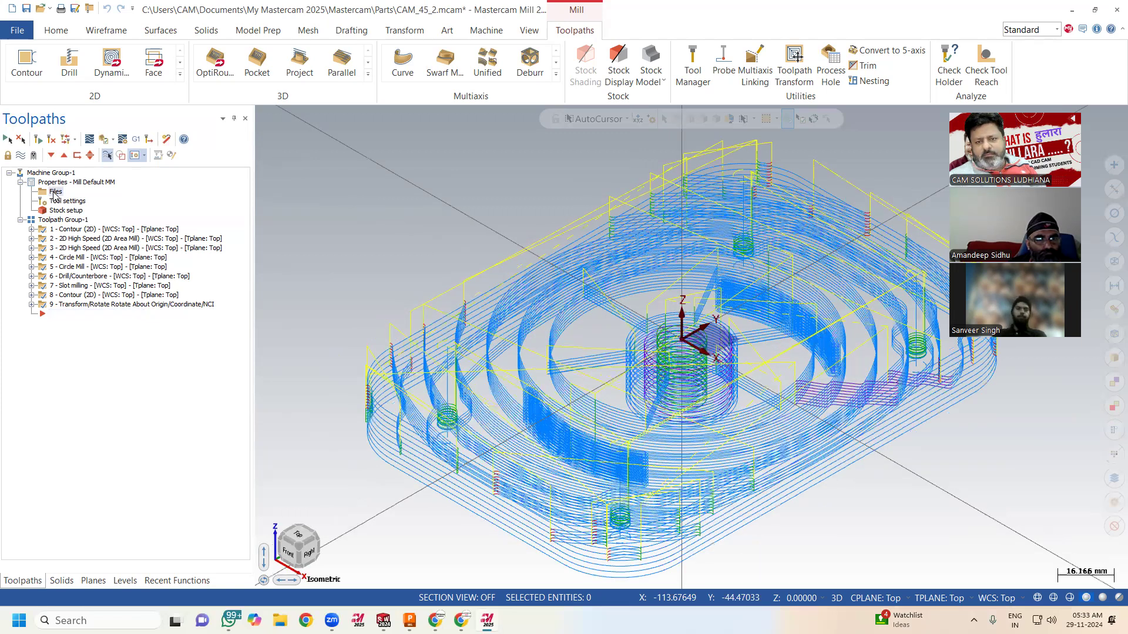
{"action": "left_click", "coordinate": [56, 194]}
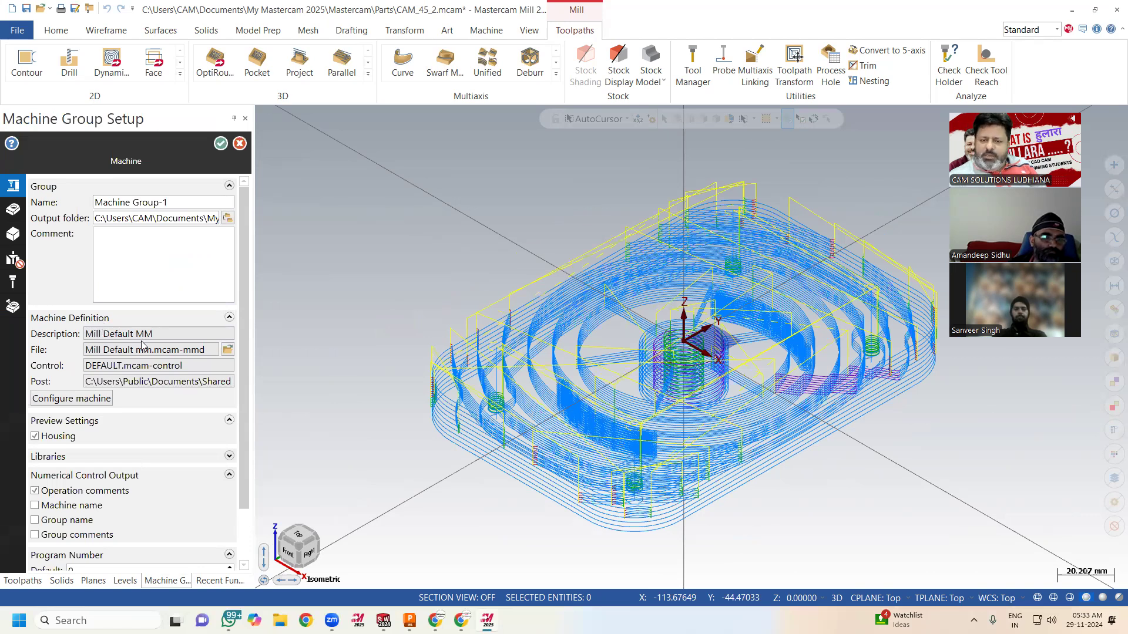
{"action": "left_click", "coordinate": [227, 350]}
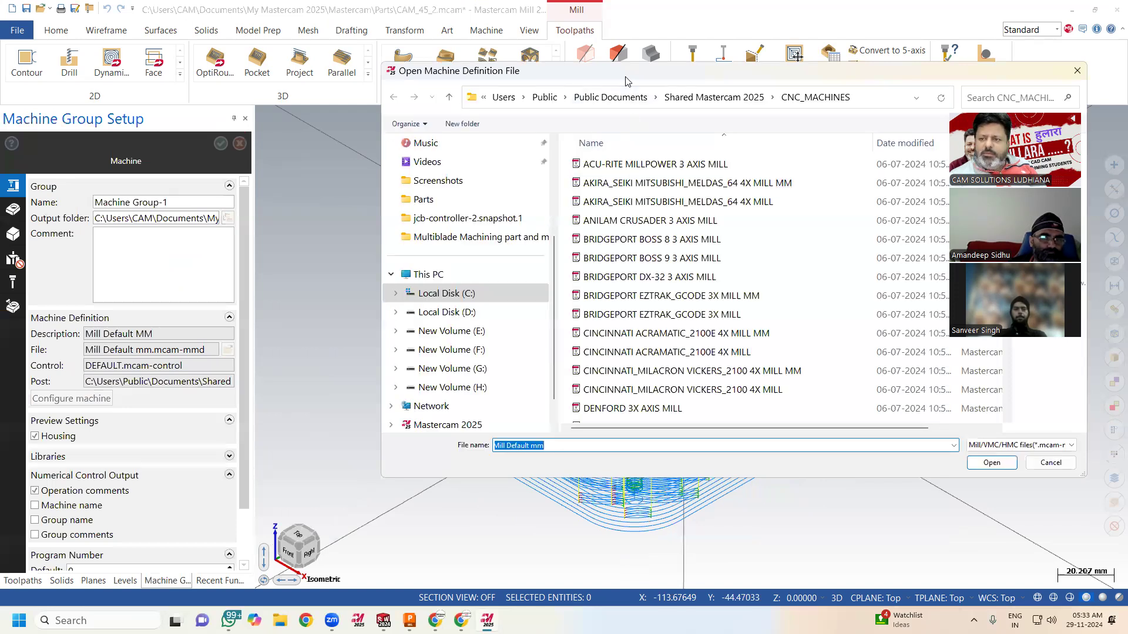
{"action": "left_click_drag", "start_coordinate": [626, 79], "coordinate": [513, 72]}
{"action": "scroll", "coordinate": [804, 148], "scroll_direction": "down", "scroll_amount": 1}
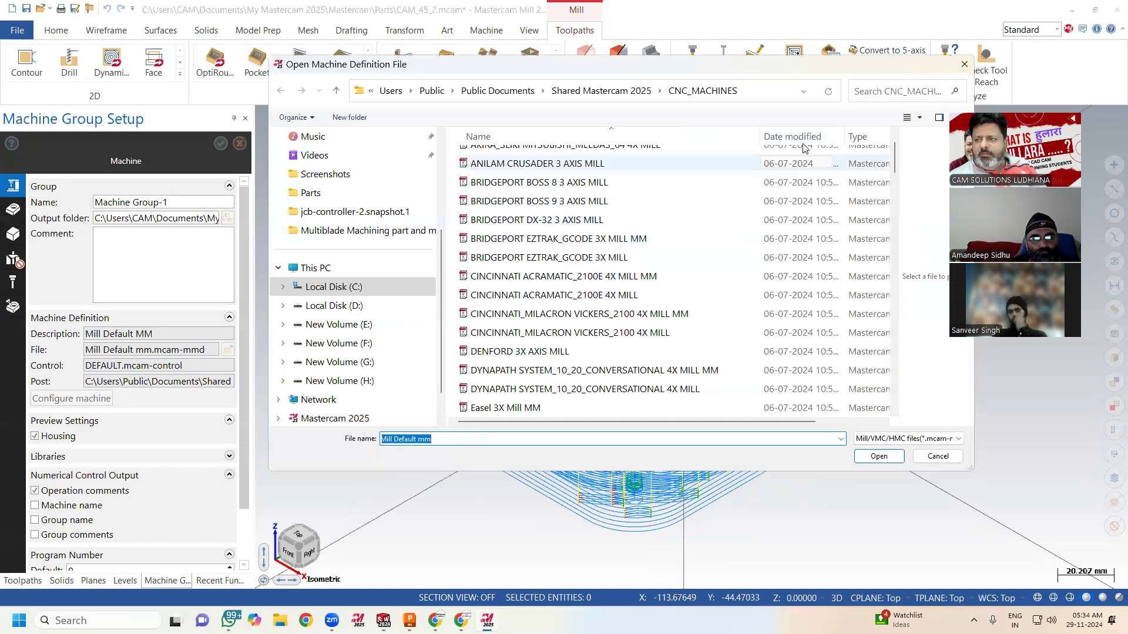
{"action": "left_click_drag", "start_coordinate": [760, 138], "coordinate": [627, 150]}
{"action": "left_click_drag", "start_coordinate": [794, 133], "coordinate": [827, 139]}
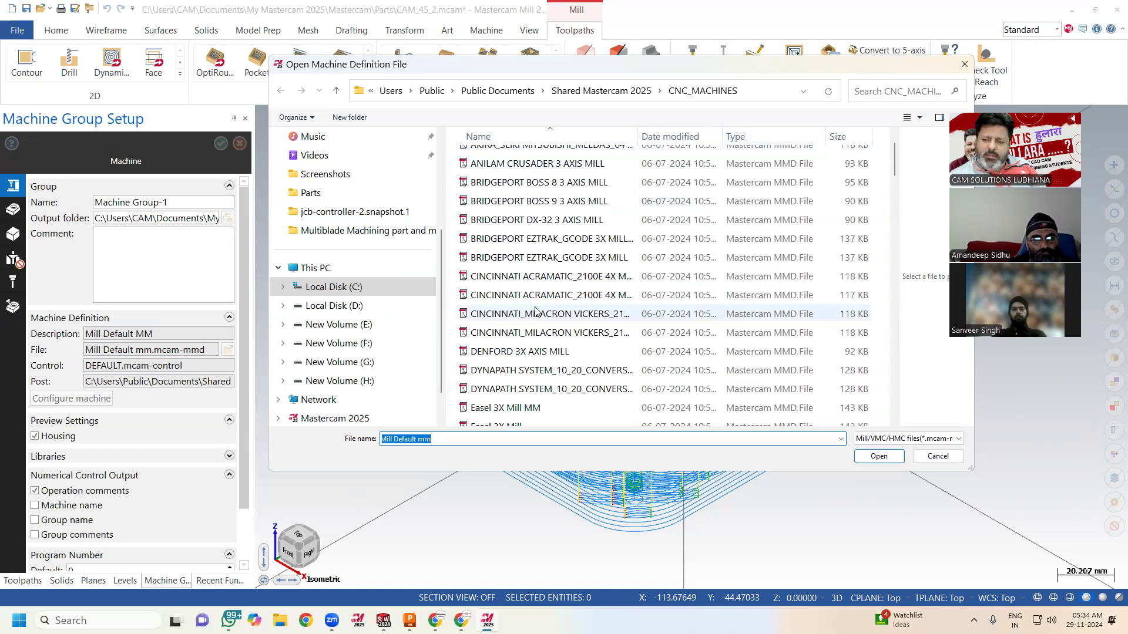
Step: Look through the CNC_MACHINES folder for the available 3-, 4- and 5-axis mill, VMC and HMC definitions, including the Siemens ones
{"action": "scroll", "coordinate": [536, 313], "scroll_direction": "down", "scroll_amount": 5}
{"action": "scroll", "coordinate": [537, 313], "scroll_direction": "down", "scroll_amount": 10}
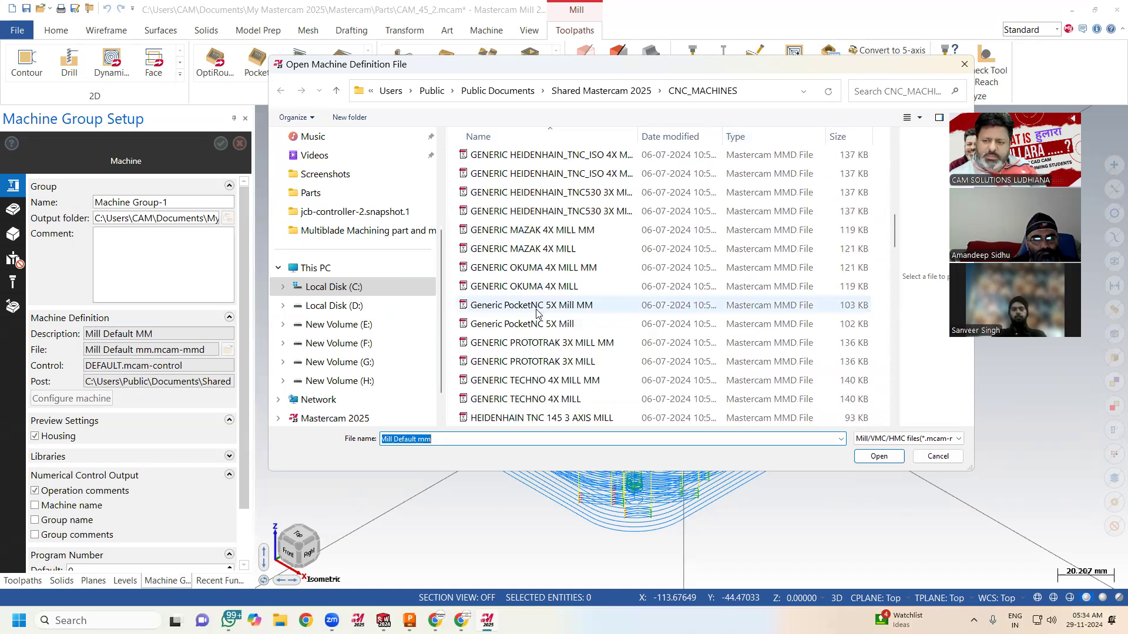
{"action": "scroll", "coordinate": [536, 313], "scroll_direction": "down", "scroll_amount": 5}
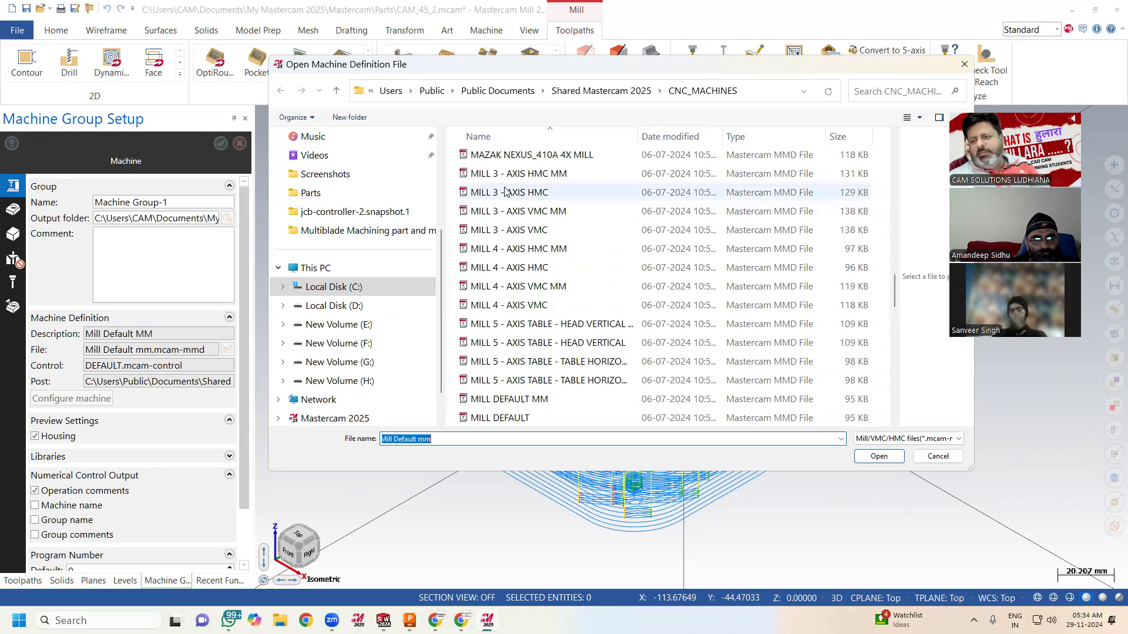
{"action": "left_click", "coordinate": [529, 232]}
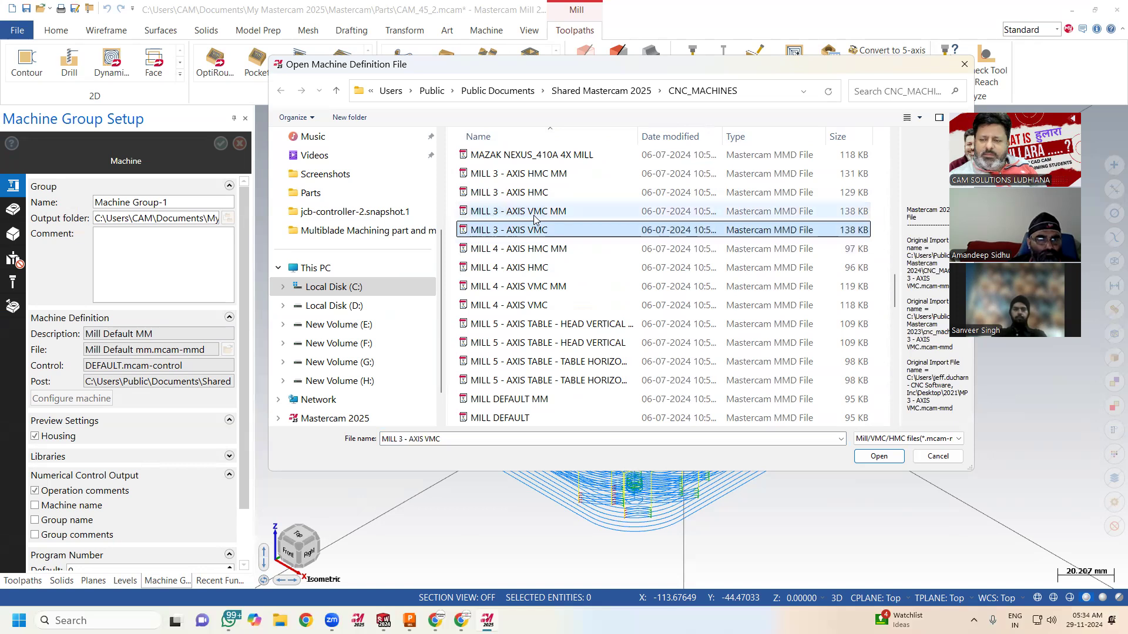
{"action": "left_click", "coordinate": [535, 213]}
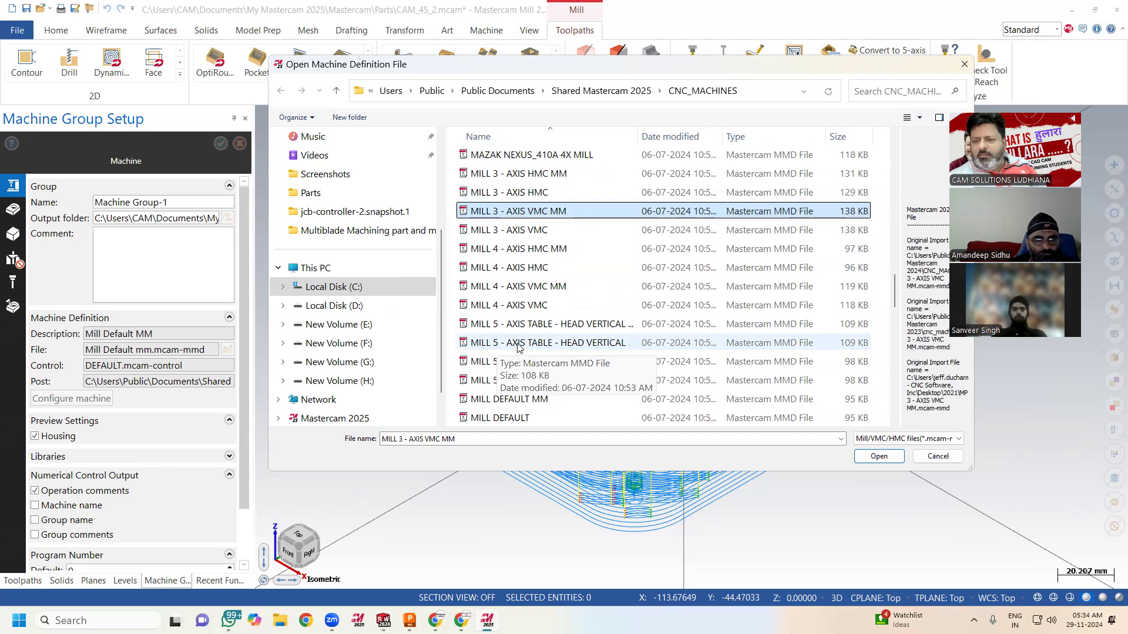
{"action": "scroll", "coordinate": [497, 349], "scroll_direction": "down", "scroll_amount": 5}
{"action": "scroll", "coordinate": [515, 297], "scroll_direction": "down", "scroll_amount": 8}
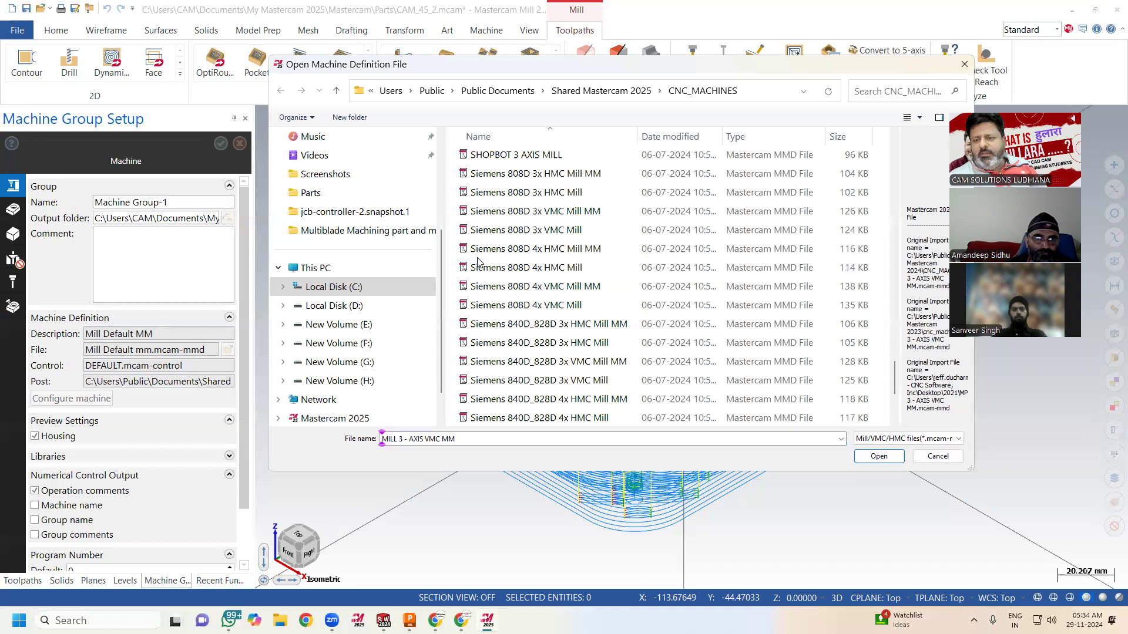
{"action": "scroll", "coordinate": [511, 318], "scroll_direction": "down", "scroll_amount": 3}
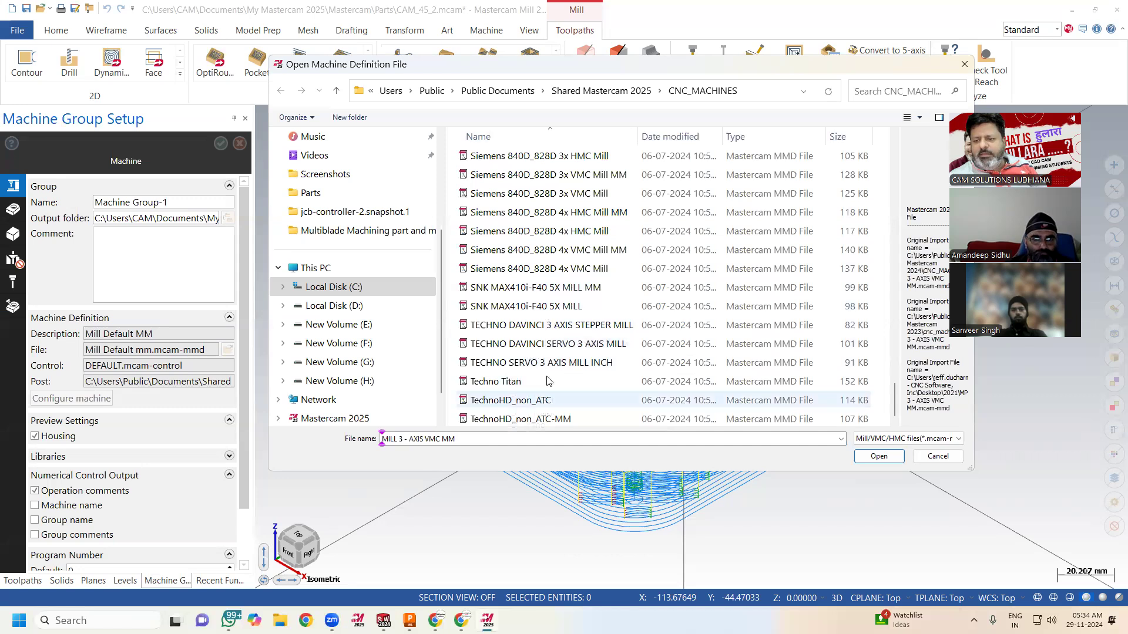
{"action": "scroll", "coordinate": [548, 324], "scroll_direction": "up", "scroll_amount": 8}
{"action": "scroll", "coordinate": [549, 328], "scroll_direction": "up", "scroll_amount": 5}
{"action": "scroll", "coordinate": [549, 328], "scroll_direction": "up", "scroll_amount": 2}
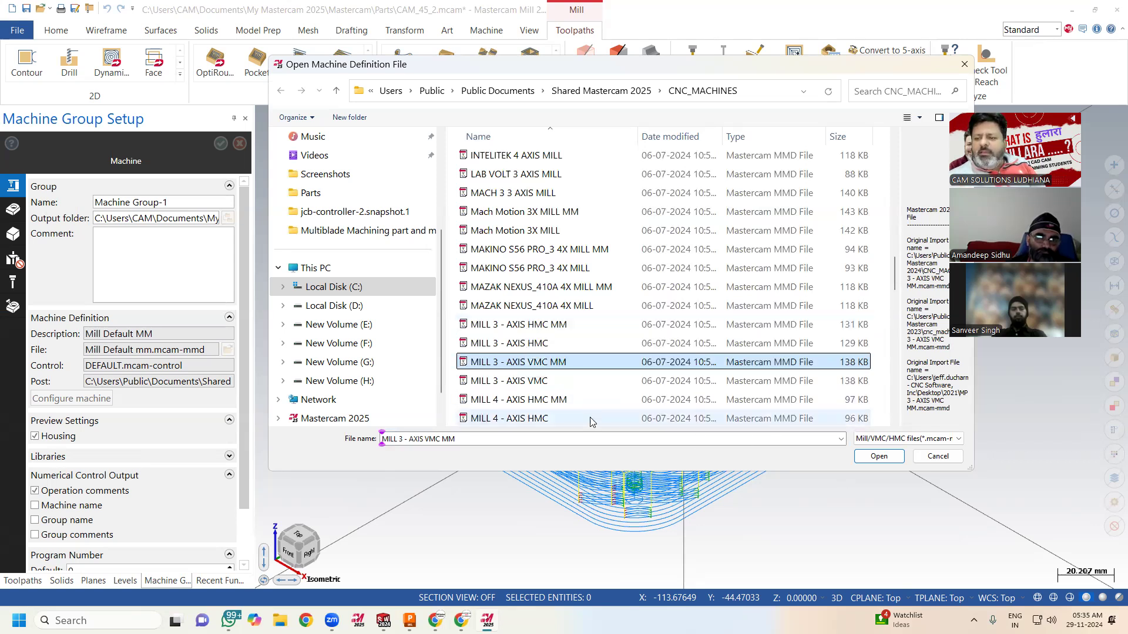
Step: Compare the MILL 3 - AXIS VMC definitions in inch and MM with the generic Haas and other controller-specific definitions
{"action": "left_click", "coordinate": [540, 379]}
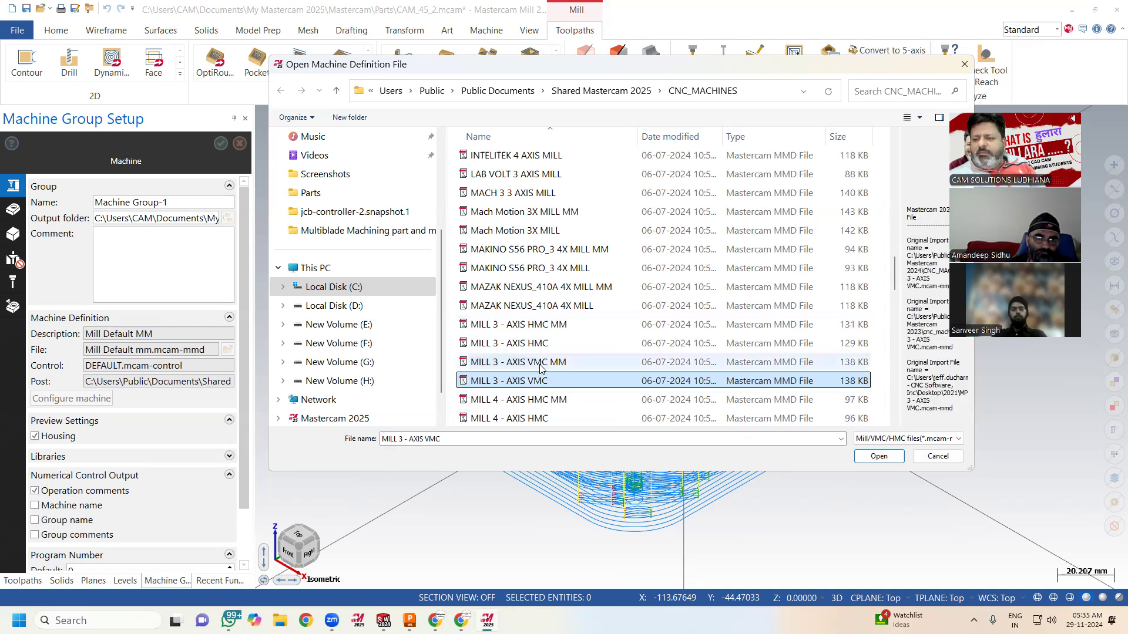
{"action": "left_click", "coordinate": [540, 363]}
{"action": "scroll", "coordinate": [563, 339], "scroll_direction": "up", "scroll_amount": 8}
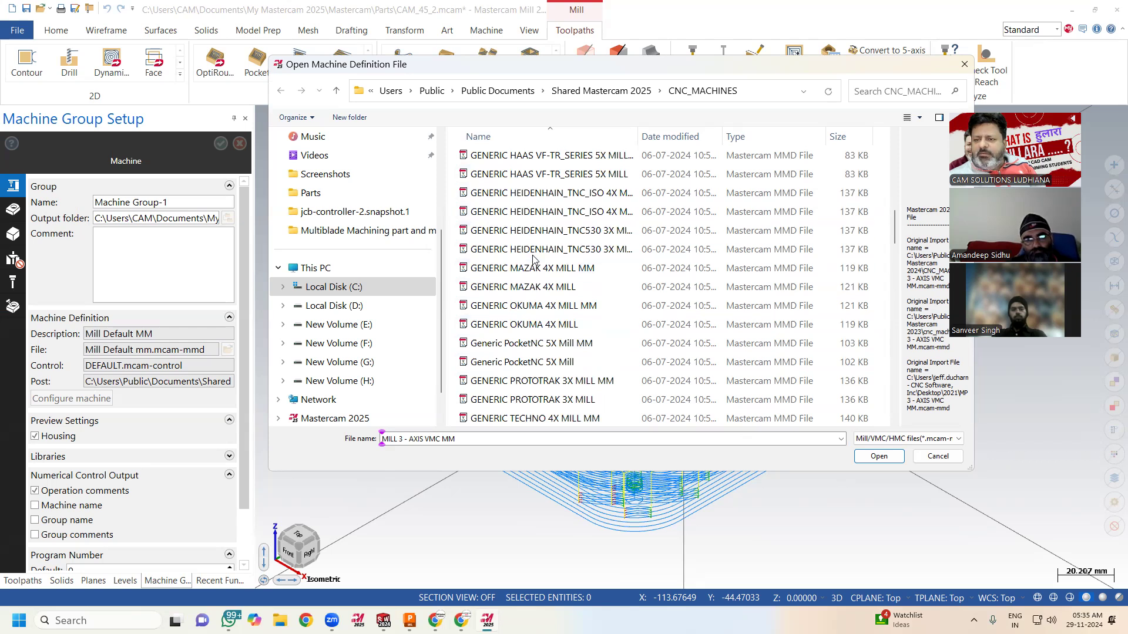
{"action": "left_click", "coordinate": [532, 175]}
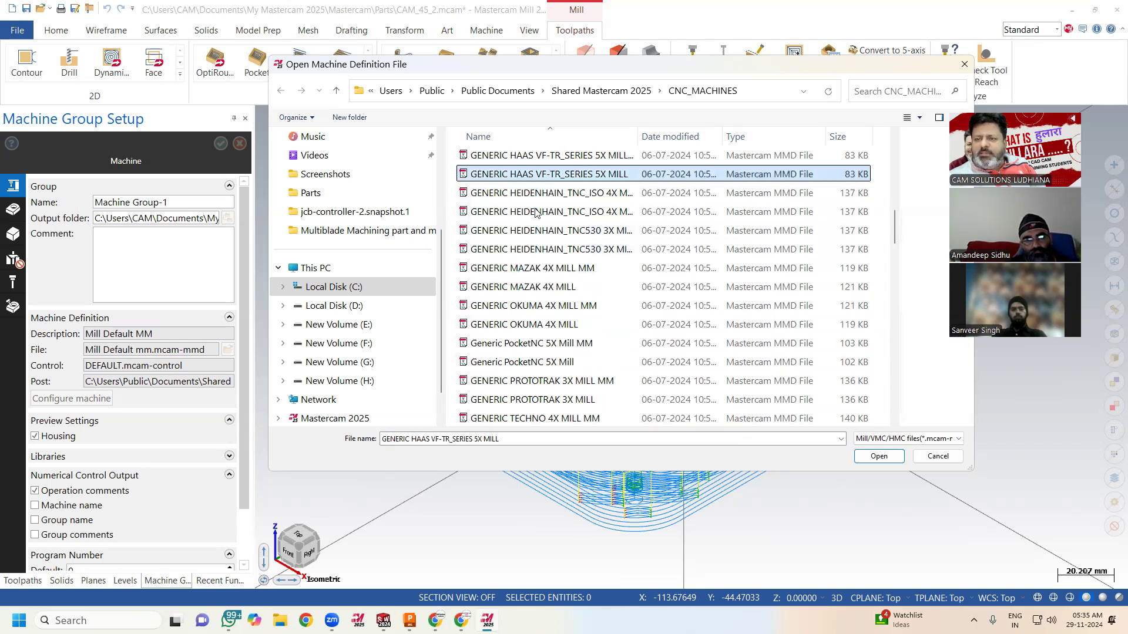
{"action": "scroll", "coordinate": [536, 212], "scroll_direction": "up", "scroll_amount": 4}
{"action": "scroll", "coordinate": [530, 191], "scroll_direction": "up", "scroll_amount": 8}
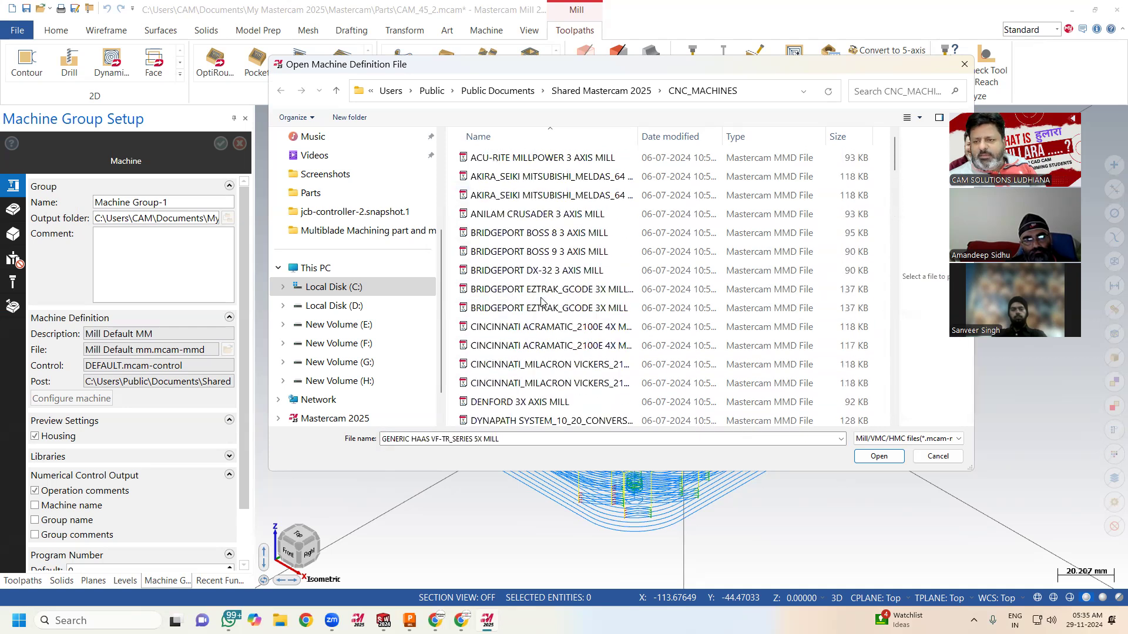
{"action": "scroll", "coordinate": [541, 304], "scroll_direction": "down", "scroll_amount": 11}
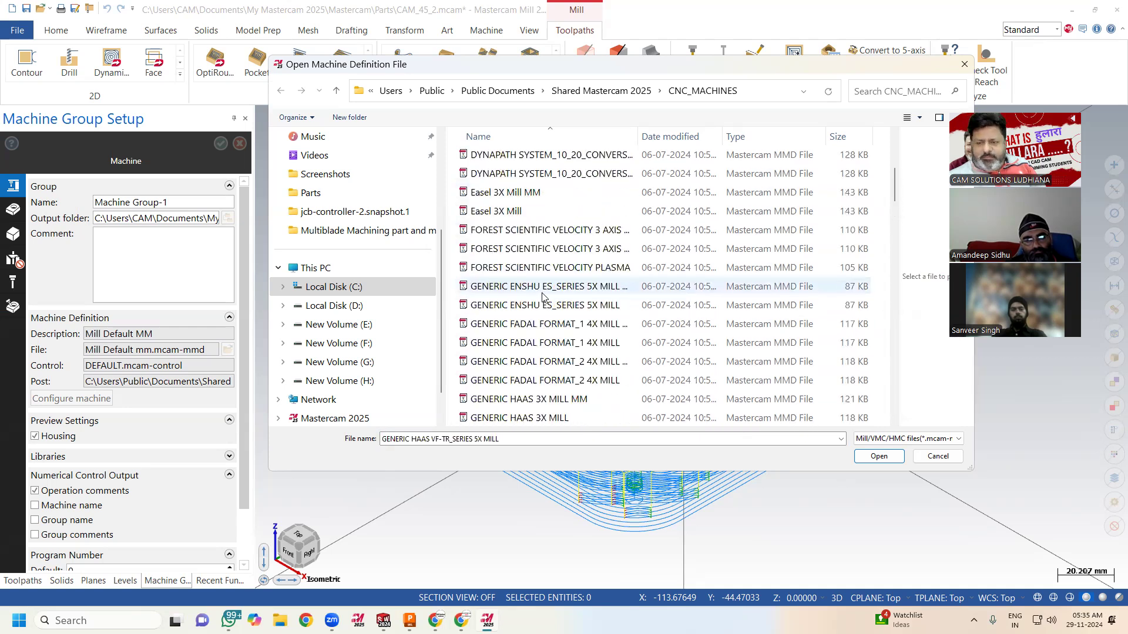
{"action": "scroll", "coordinate": [539, 310], "scroll_direction": "down", "scroll_amount": 12}
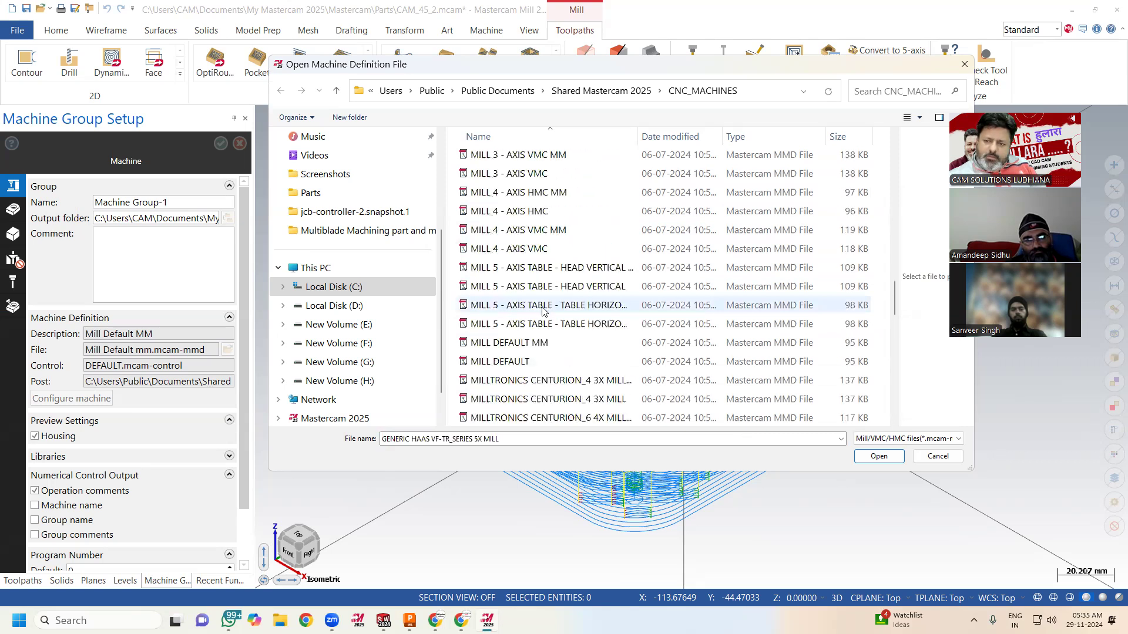
{"action": "scroll", "coordinate": [520, 276], "scroll_direction": "up", "scroll_amount": 1}
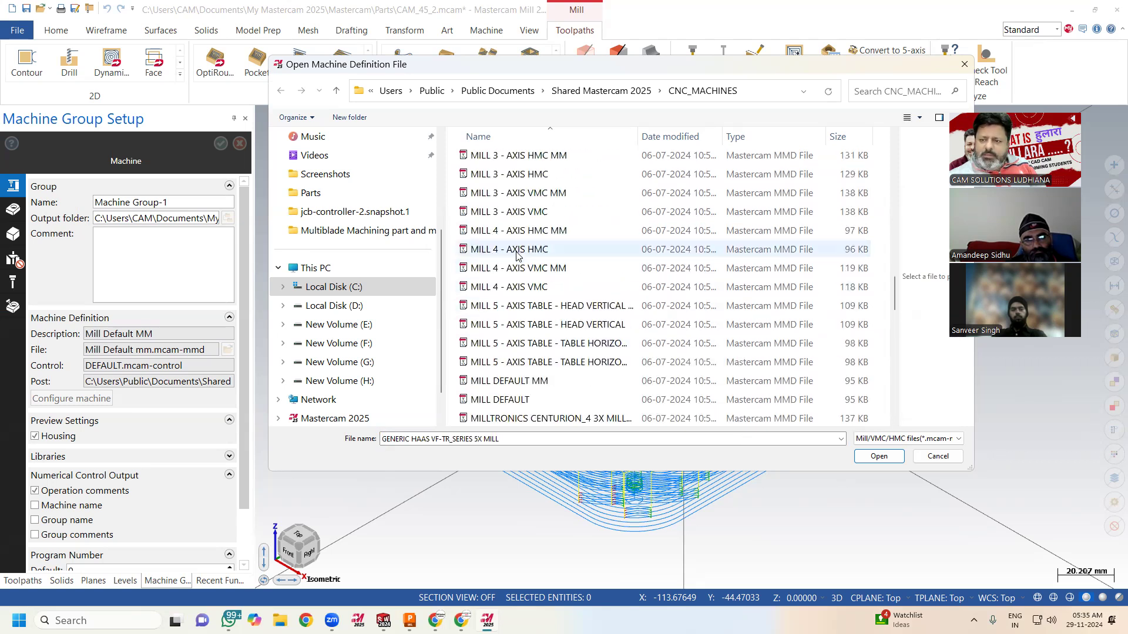
Step: Replace the machine definition of Machine Group-1 with MILL 3 - AXIS VMC MM and accept the machine group setup
{"action": "left_click", "coordinate": [509, 199]}
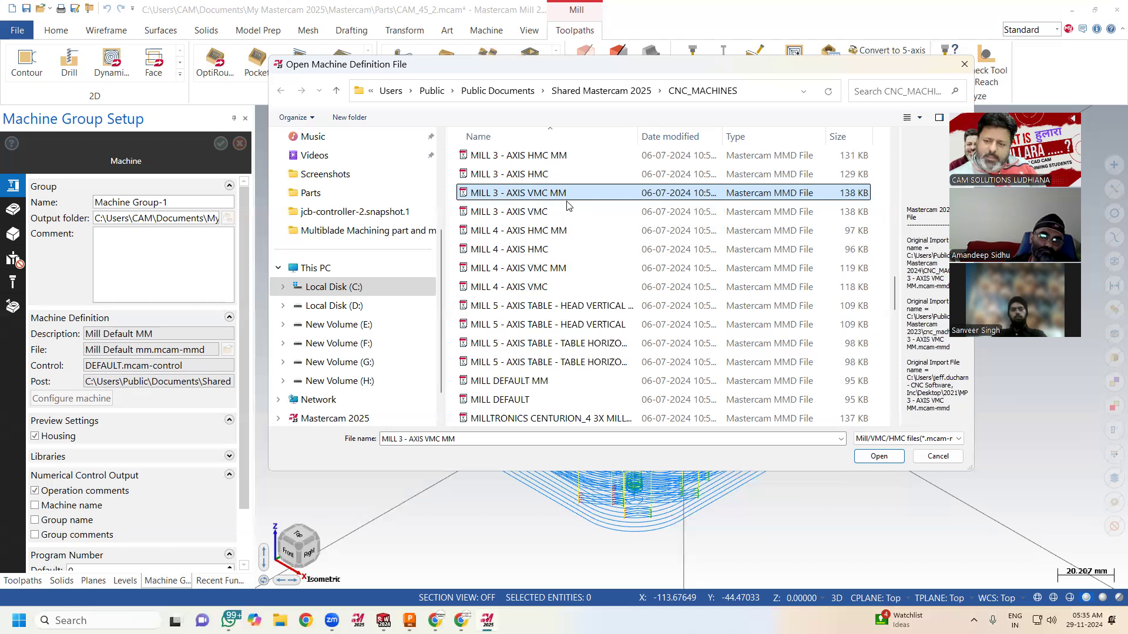
{"action": "left_click", "coordinate": [878, 458]}
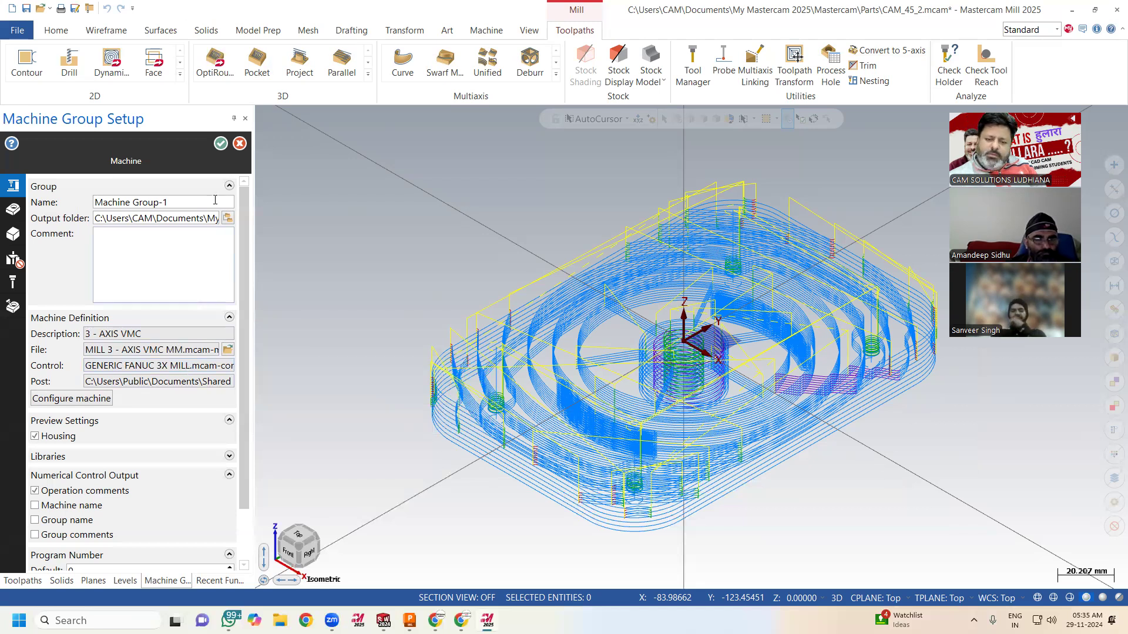
{"action": "left_click", "coordinate": [221, 143]}
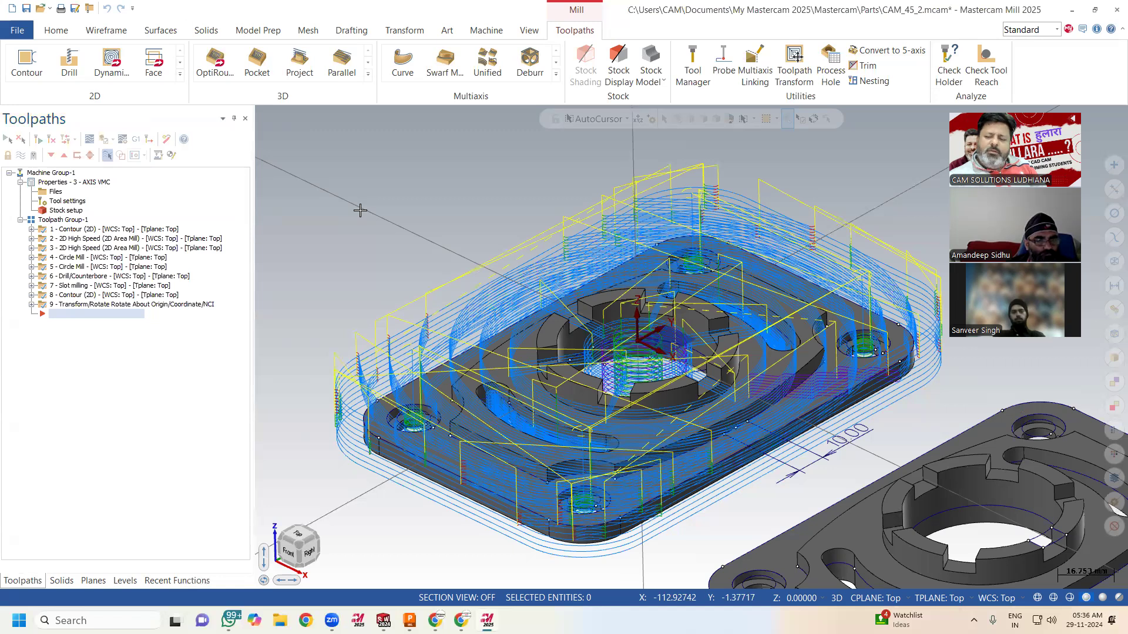
Step: Select operations 1 to 9 one at a time to review each operation's toolpath on the part
{"action": "left_click", "coordinate": [153, 230]}
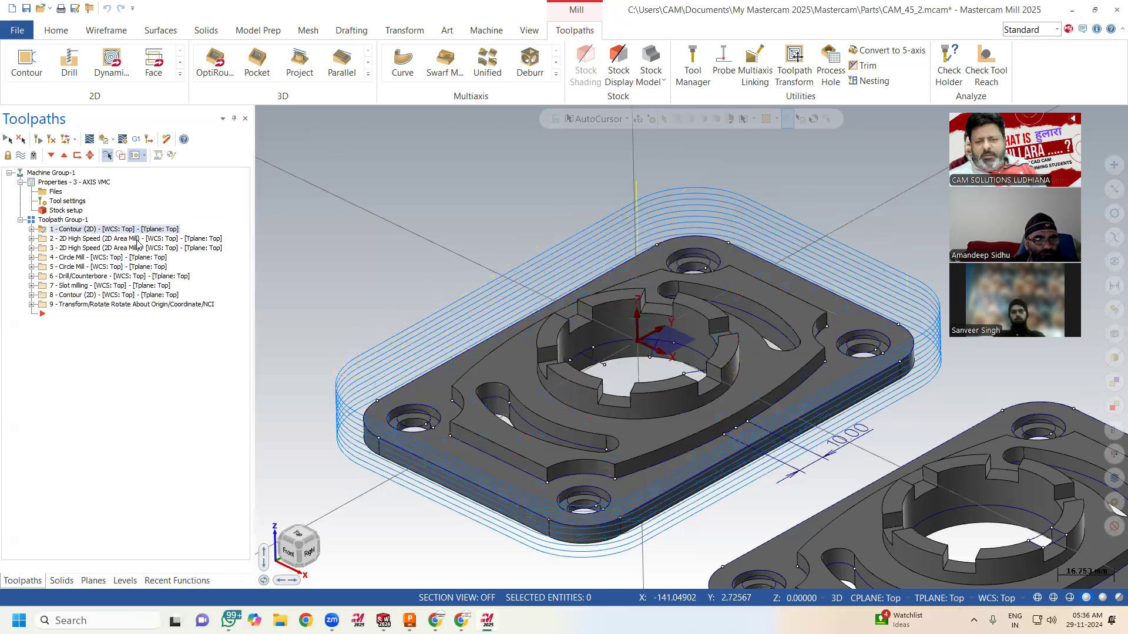
{"action": "left_click", "coordinate": [137, 238]}
{"action": "left_click", "coordinate": [138, 248]}
{"action": "left_click", "coordinate": [139, 258]}
{"action": "left_click", "coordinate": [140, 268]}
{"action": "left_click", "coordinate": [140, 276]}
{"action": "left_click", "coordinate": [141, 286]}
{"action": "left_click", "coordinate": [142, 295]}
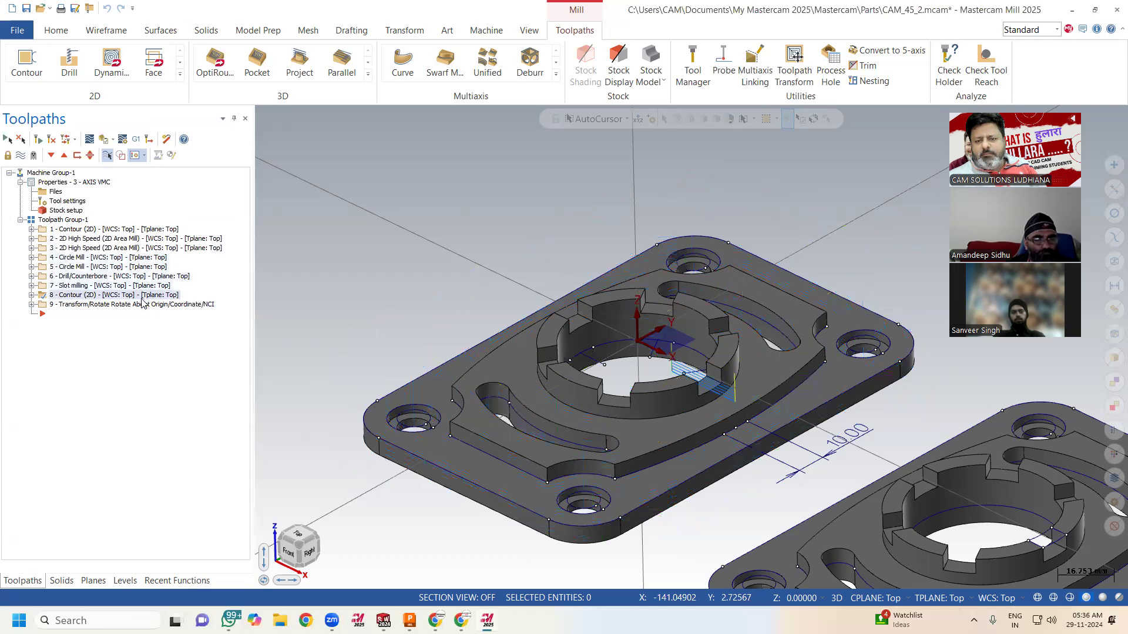
{"action": "left_click", "coordinate": [143, 305]}
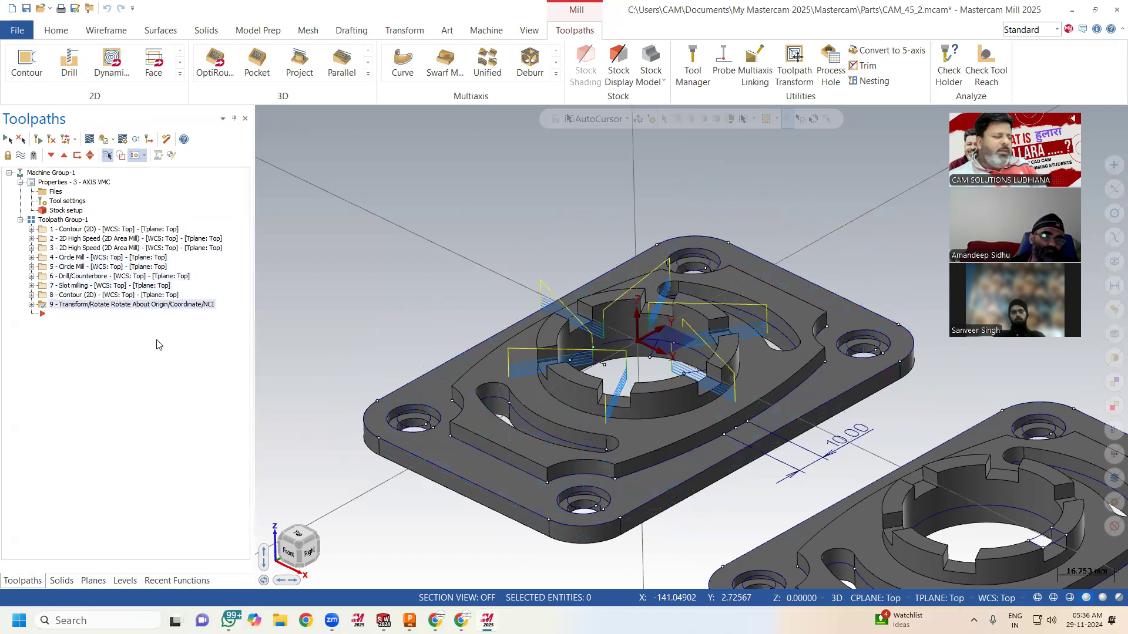
Step: Look at the toolpaths of operations 1 to 4 one by one on the part
{"action": "left_click", "coordinate": [109, 230]}
{"action": "left_click", "coordinate": [107, 239]}
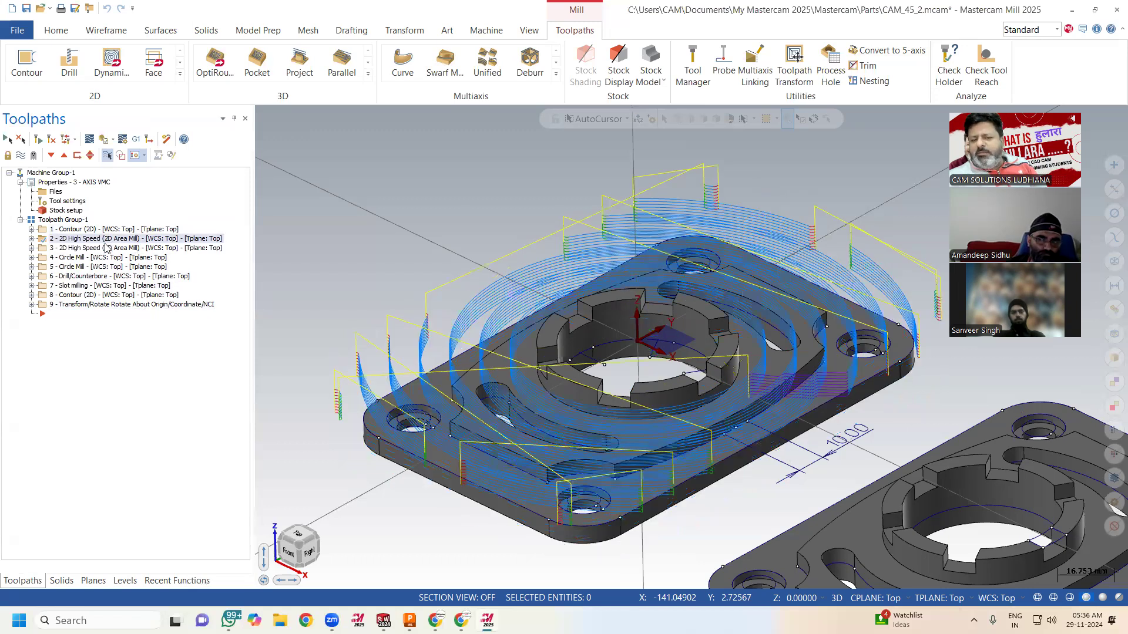
{"action": "left_click", "coordinate": [107, 249]}
{"action": "left_click", "coordinate": [107, 258]}
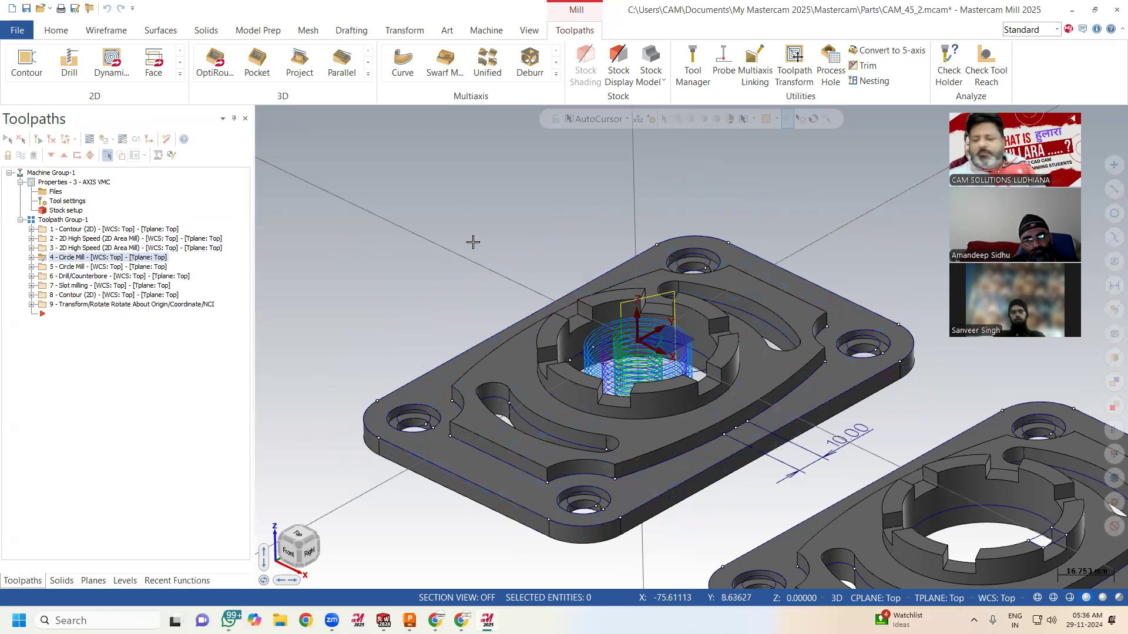
Step: Go through all nine operations again from the first 2D contour to the rotate transform, viewing each toolpath singly
{"action": "left_click", "coordinate": [153, 230]}
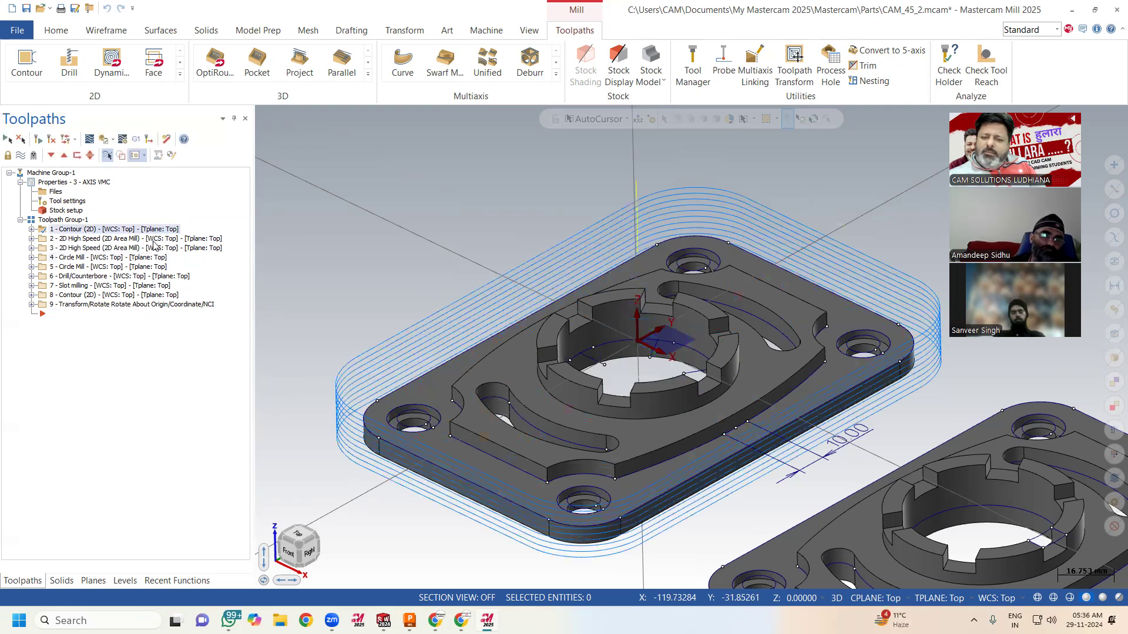
{"action": "left_click", "coordinate": [153, 239]}
{"action": "left_click", "coordinate": [152, 248]}
{"action": "left_click", "coordinate": [152, 258]}
{"action": "left_click", "coordinate": [154, 268]}
{"action": "left_click", "coordinate": [156, 276]}
{"action": "left_click", "coordinate": [158, 285]}
{"action": "left_click", "coordinate": [158, 296]}
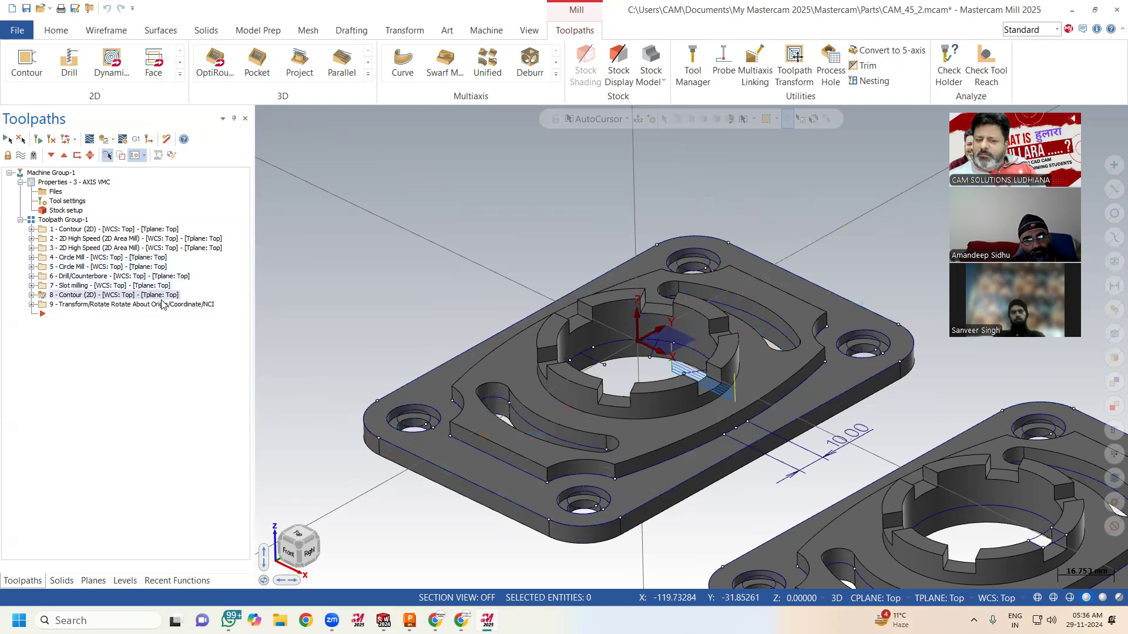
{"action": "left_click", "coordinate": [165, 305]}
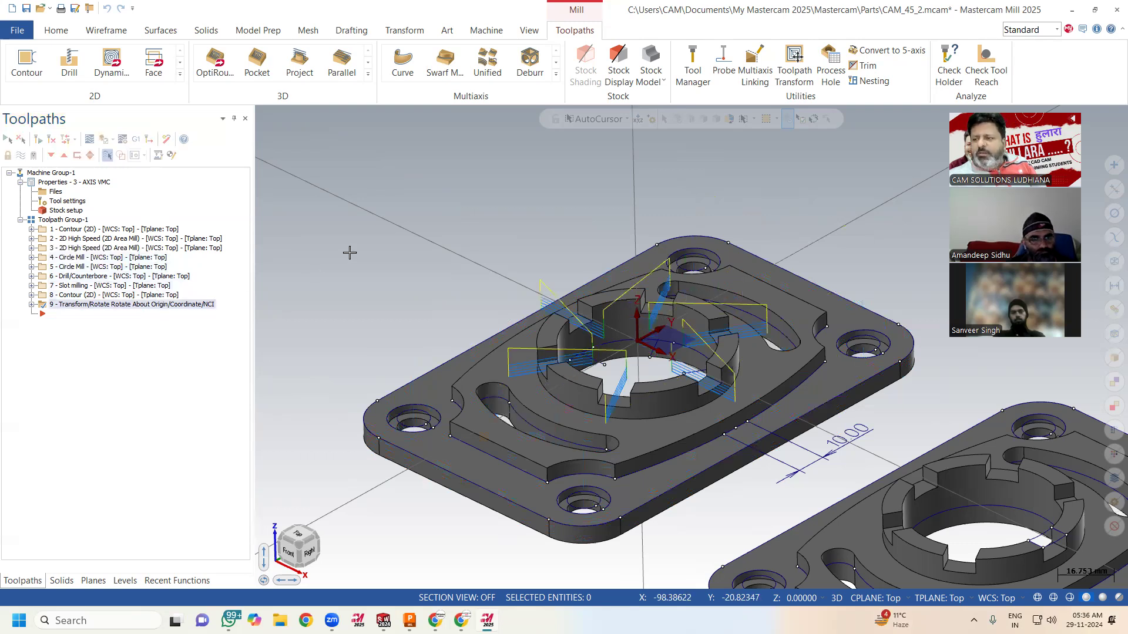
Step: Compare the separately displayed toolpaths of the Drill/Counterbore, first Contour and first 2D Area Mill operations
{"action": "left_click", "coordinate": [141, 276]}
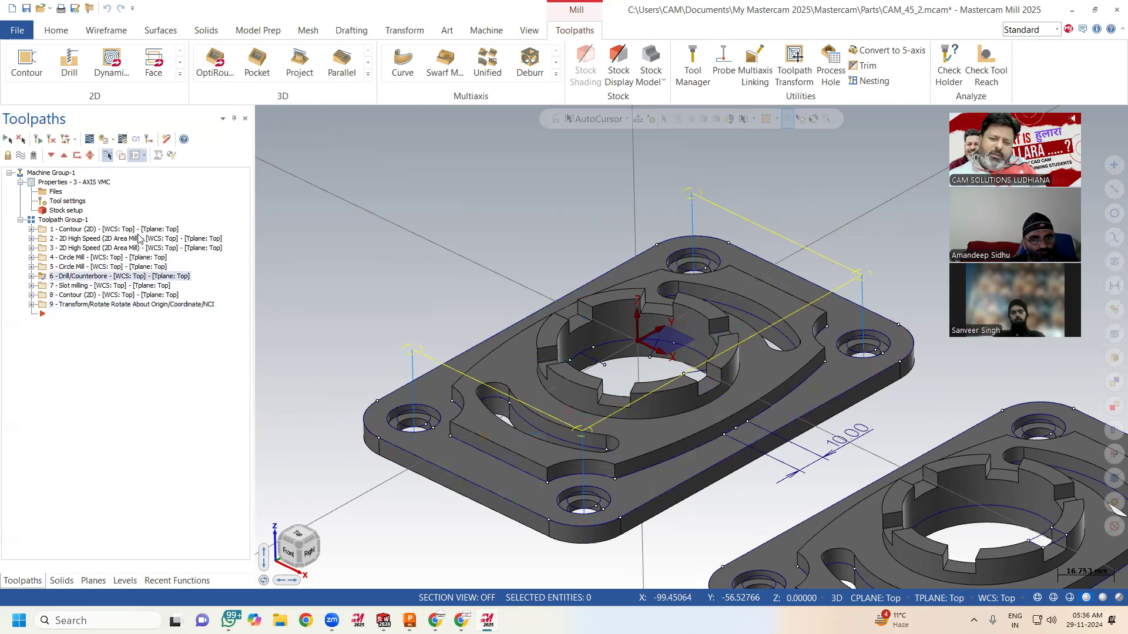
{"action": "left_click", "coordinate": [122, 230]}
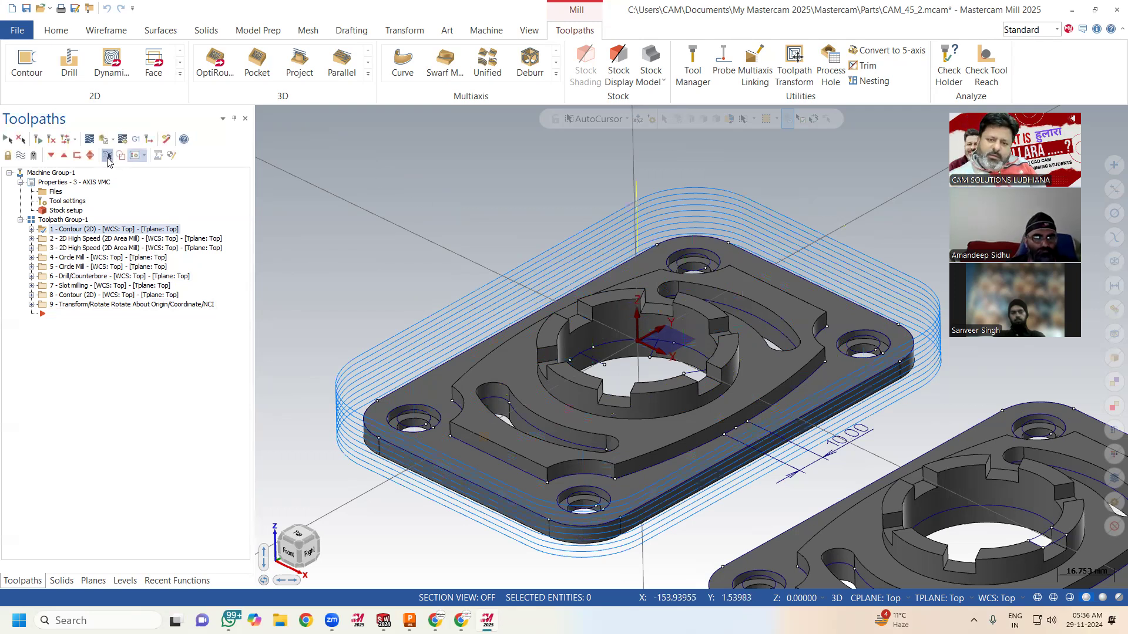
{"action": "left_click", "coordinate": [108, 157]}
{"action": "left_click", "coordinate": [71, 239]}
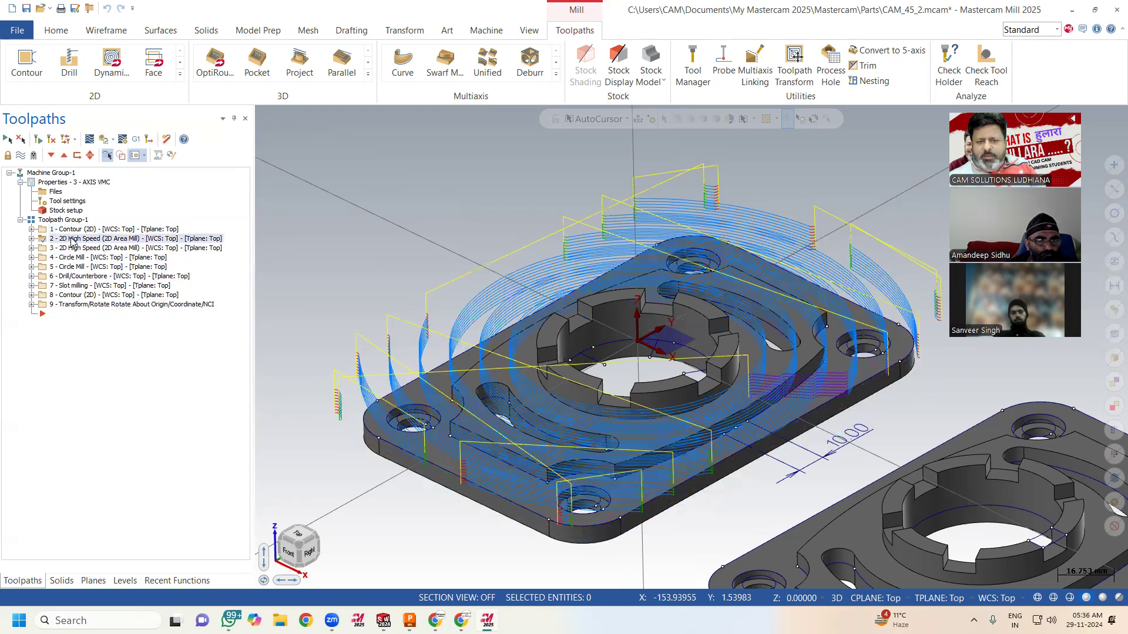
Step: Select only operation 1, the first 2D contour, and open its post processing settings
{"action": "left_click", "coordinate": [78, 230]}
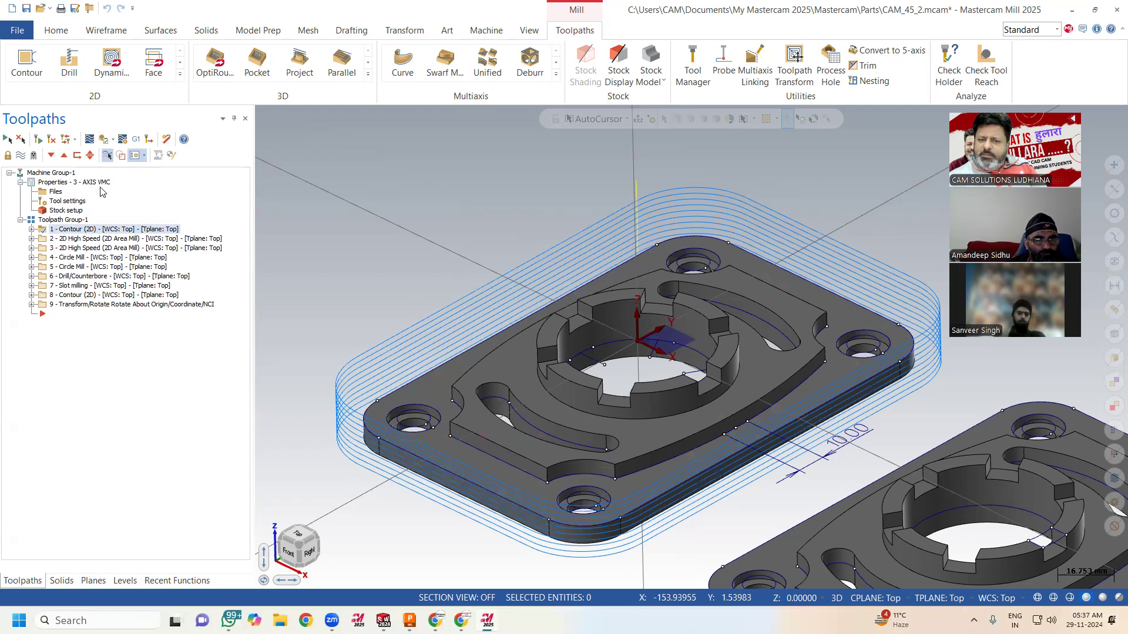
{"action": "left_click", "coordinate": [135, 139]}
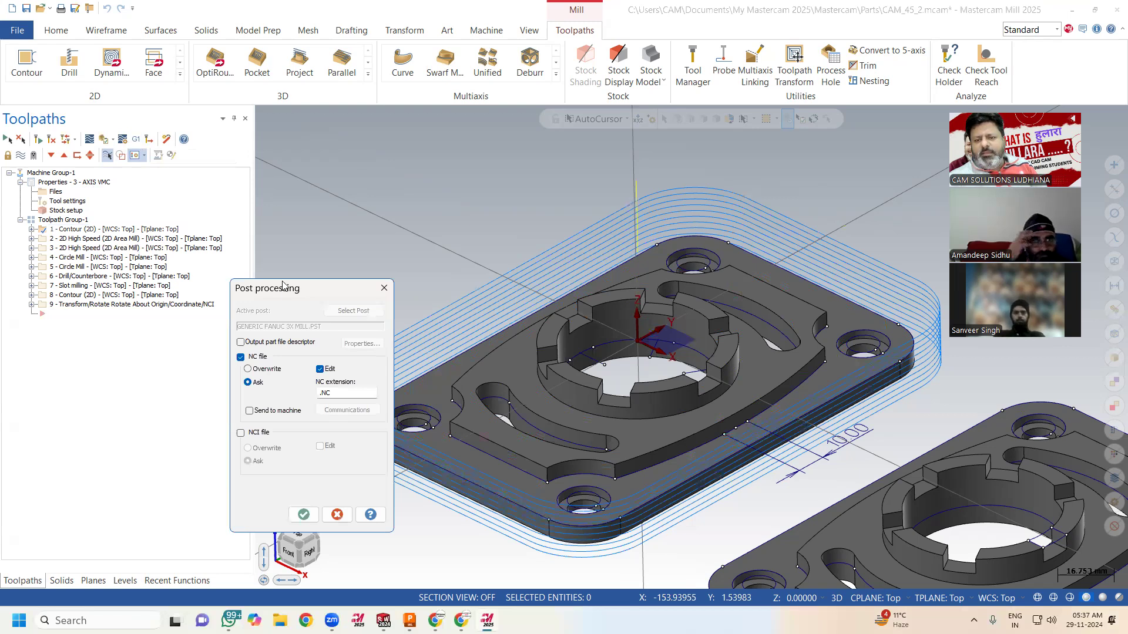
{"action": "left_click_drag", "start_coordinate": [291, 290], "coordinate": [320, 136]}
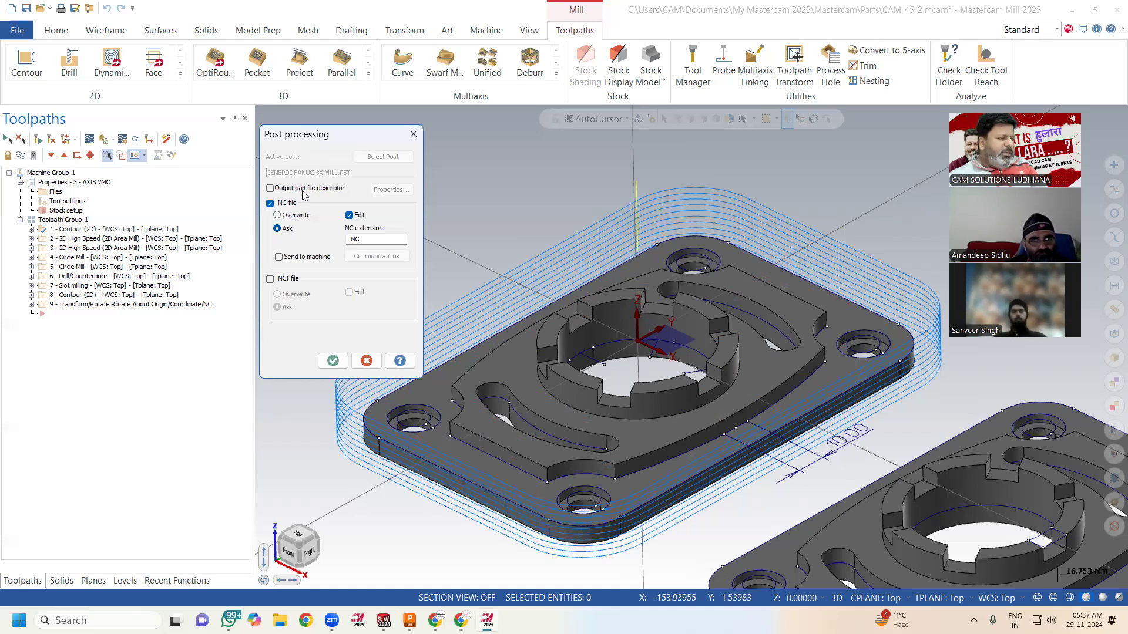
Step: Try .txt as the NC file extension for the posted code and restore it to .NC
{"action": "left_click", "coordinate": [368, 240]}
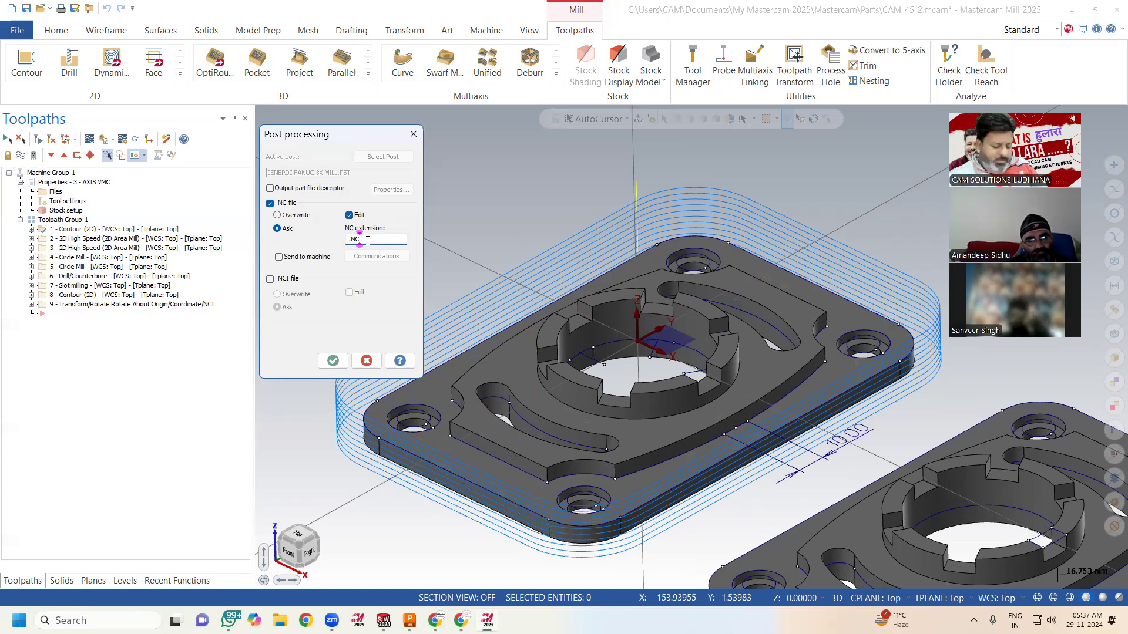
{"action": "key", "text": "BackSpace"}
{"action": "key", "text": "BackSpace"}
{"action": "key", "text": "BackSpace"}
{"action": "type", "text": ".txt"}
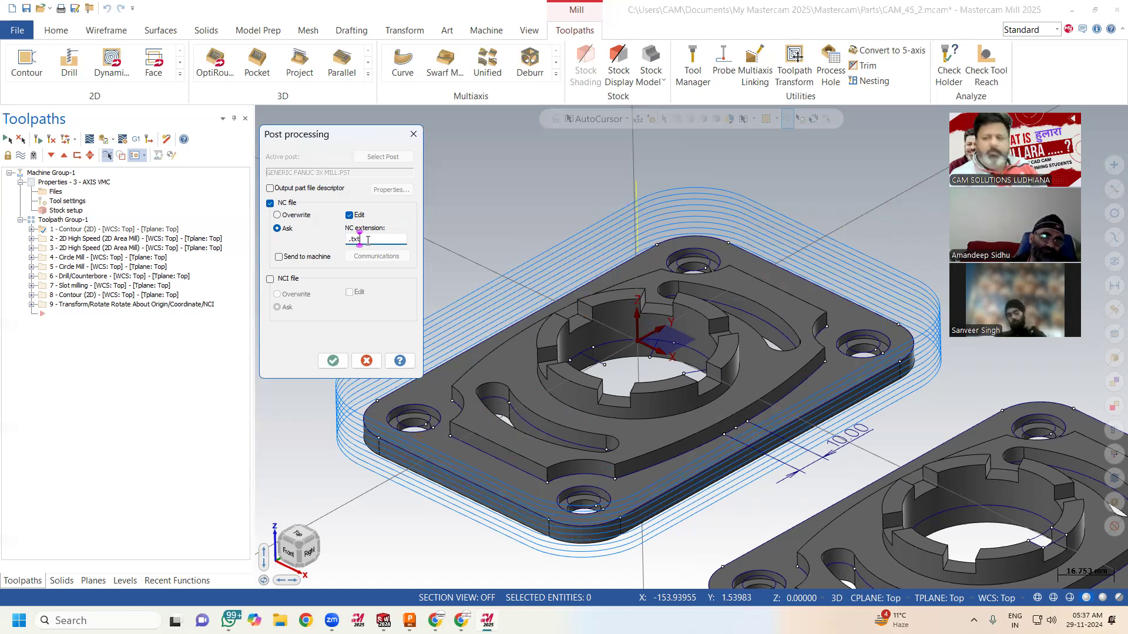
{"action": "key", "text": "BackSpace"}
{"action": "key", "text": "BackSpace"}
{"action": "key", "text": "BackSpace"}
{"action": "key", "text": "BackSpace"}
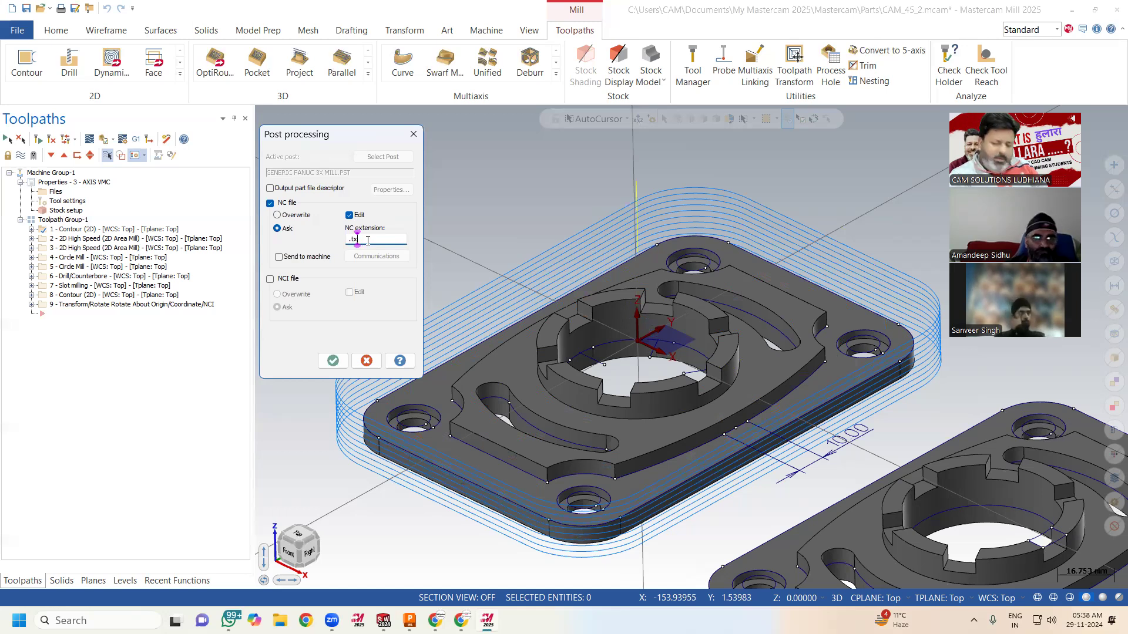
{"action": "type", "text": ".NC"}
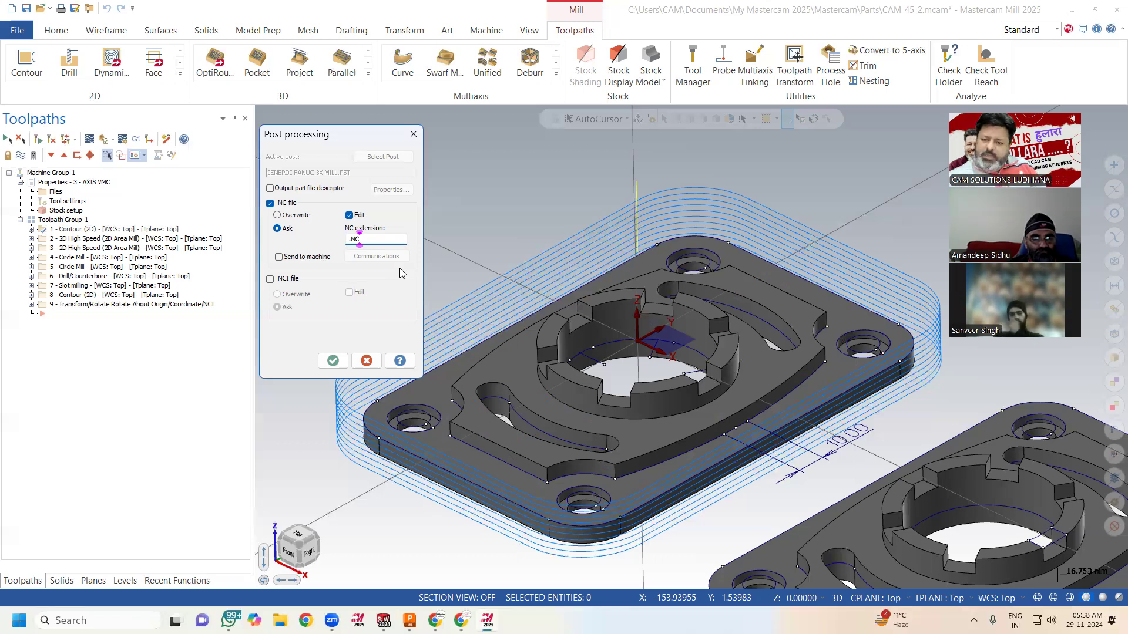
Step: Accept the post processing settings and decline posting all operations, so only the selected contour is output
{"action": "left_click", "coordinate": [331, 360]}
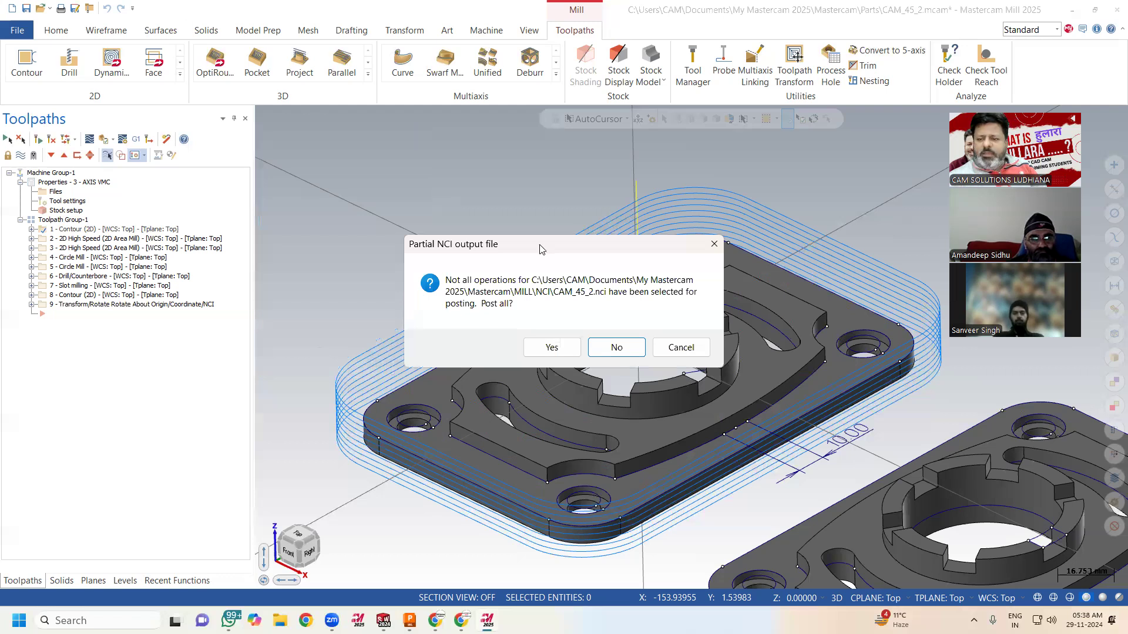
{"action": "left_click_drag", "start_coordinate": [520, 244], "coordinate": [454, 139]}
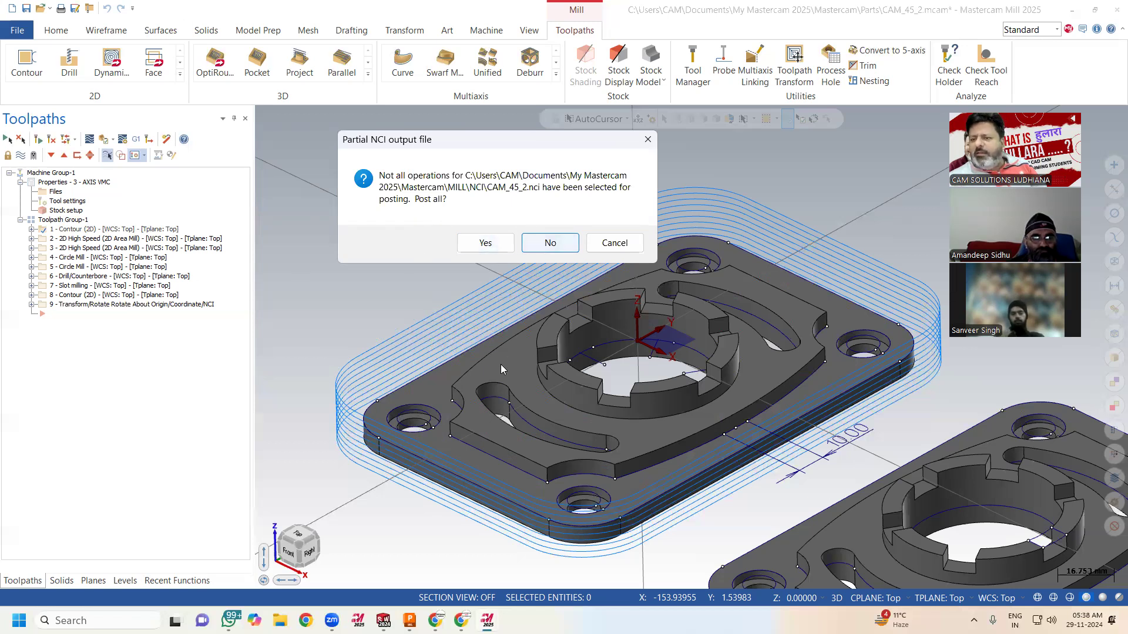
{"action": "left_click", "coordinate": [540, 244]}
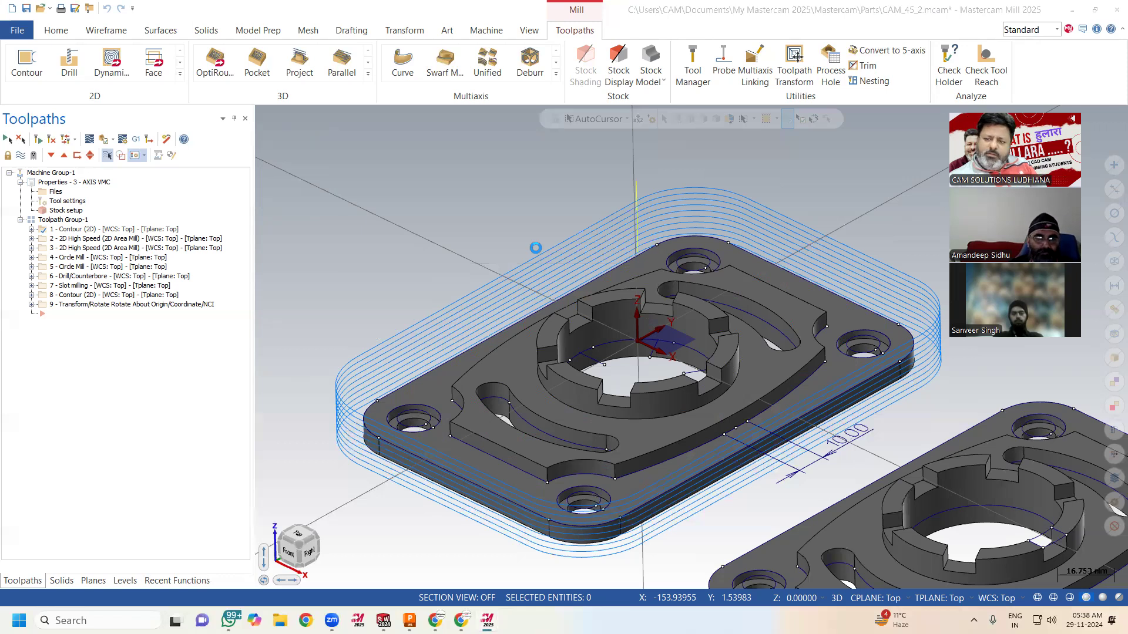
Step: Save the posted program as CAM_45_END16 in the Mill NC folder, as an NC file
{"action": "left_click", "coordinate": [501, 411]}
{"action": "type", "text": "_45_2_"}
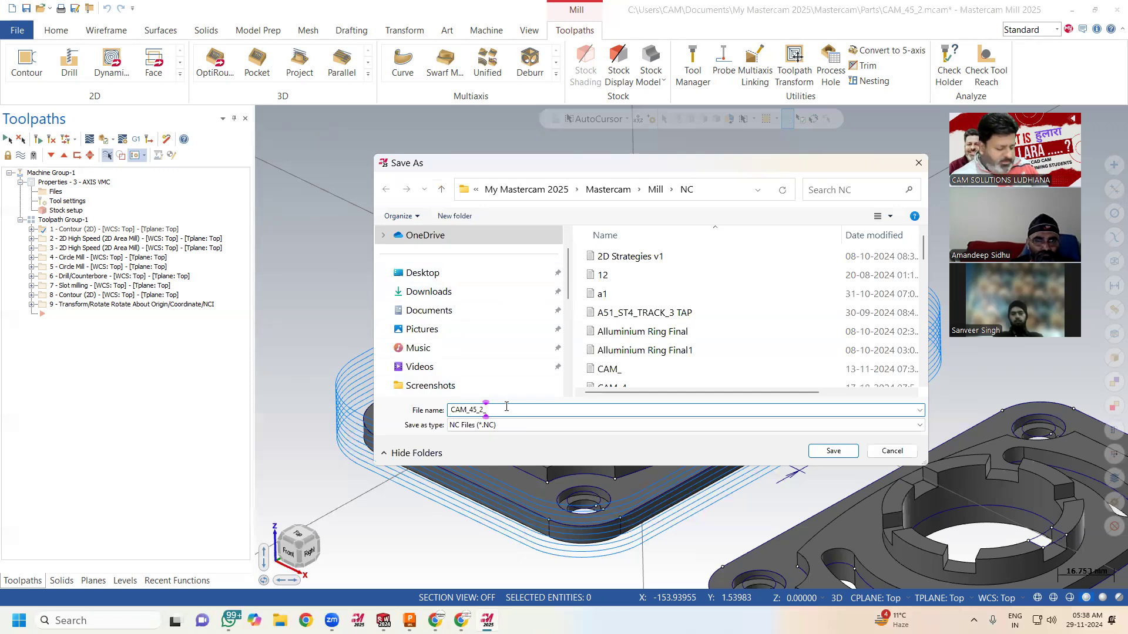
{"action": "key", "text": "BackSpace"}
{"action": "key", "text": "BackSpace"}
{"action": "key", "text": "BackSpace"}
{"action": "key", "text": "BackSpace"}
{"action": "key", "text": "BackSpace"}
{"action": "key", "text": "BackSpace"}
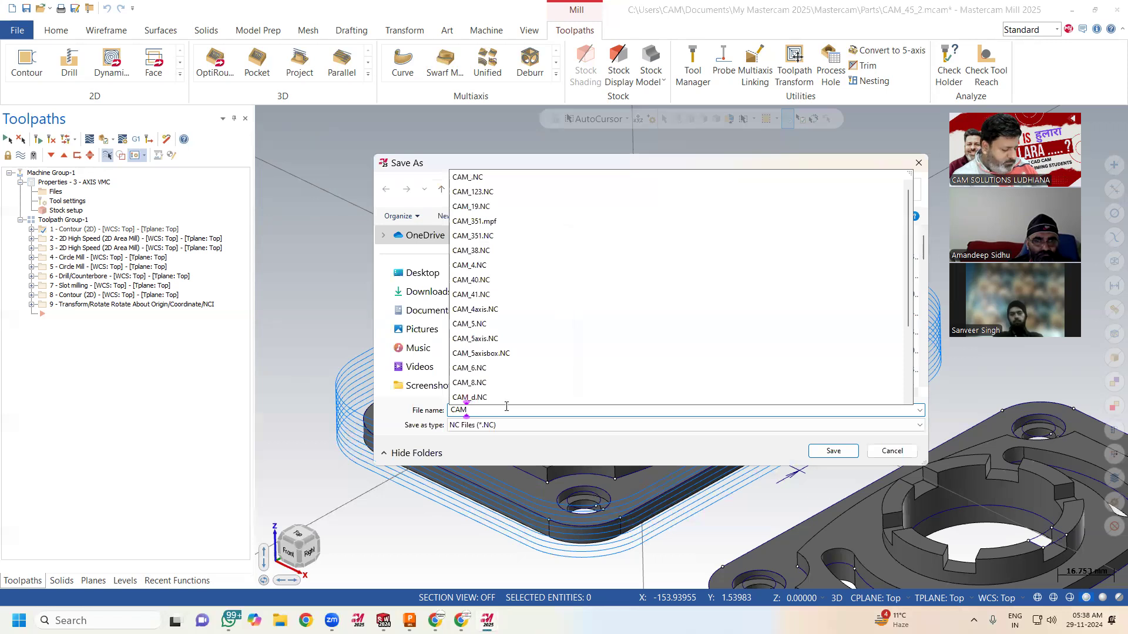
{"action": "type", "text": "45"}
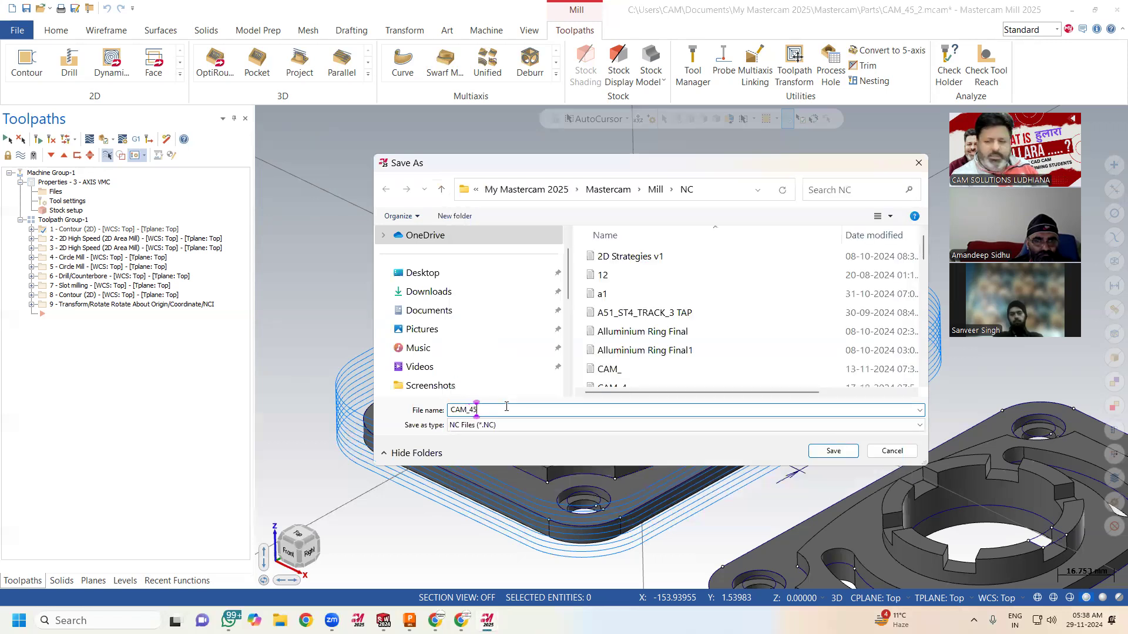
{"action": "type", "text": "_END"}
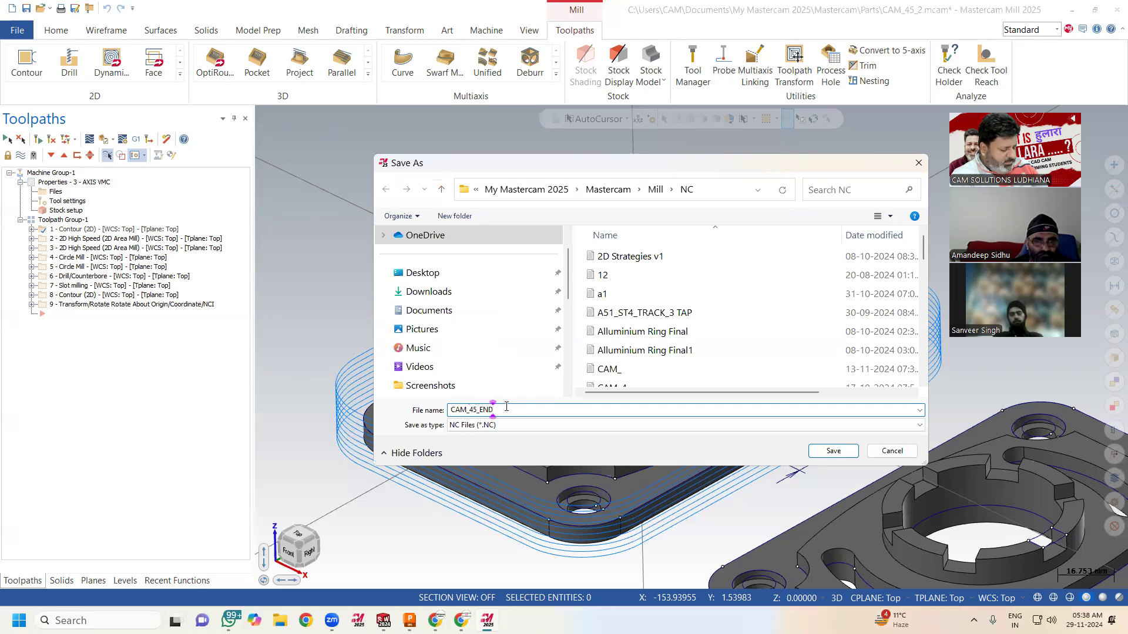
{"action": "type", "text": "16"}
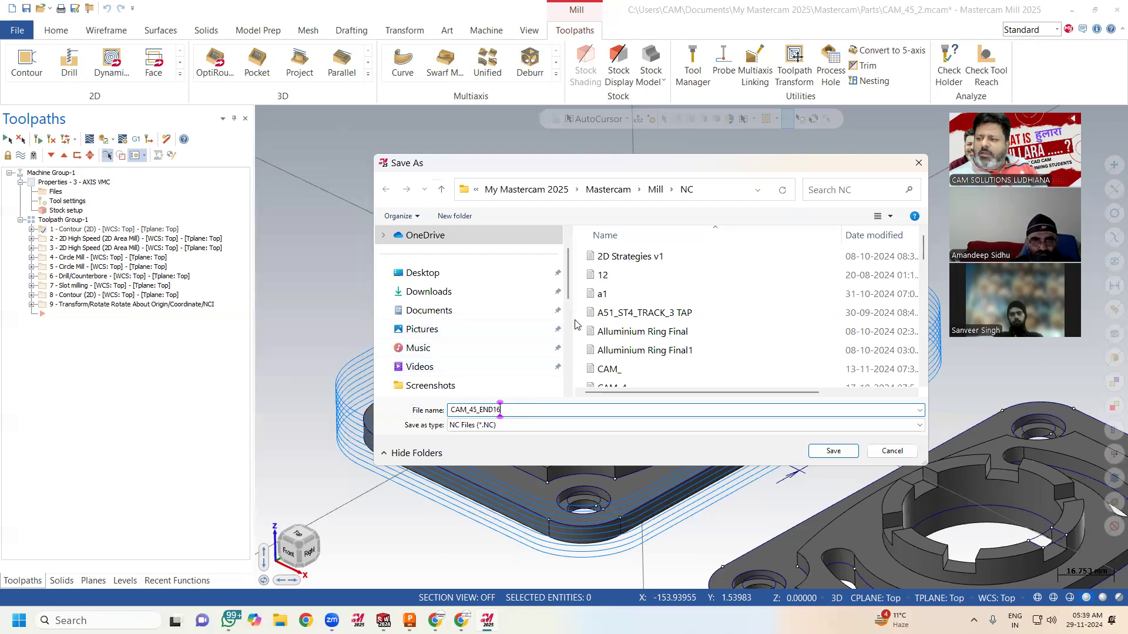
{"action": "left_click", "coordinate": [835, 452]}
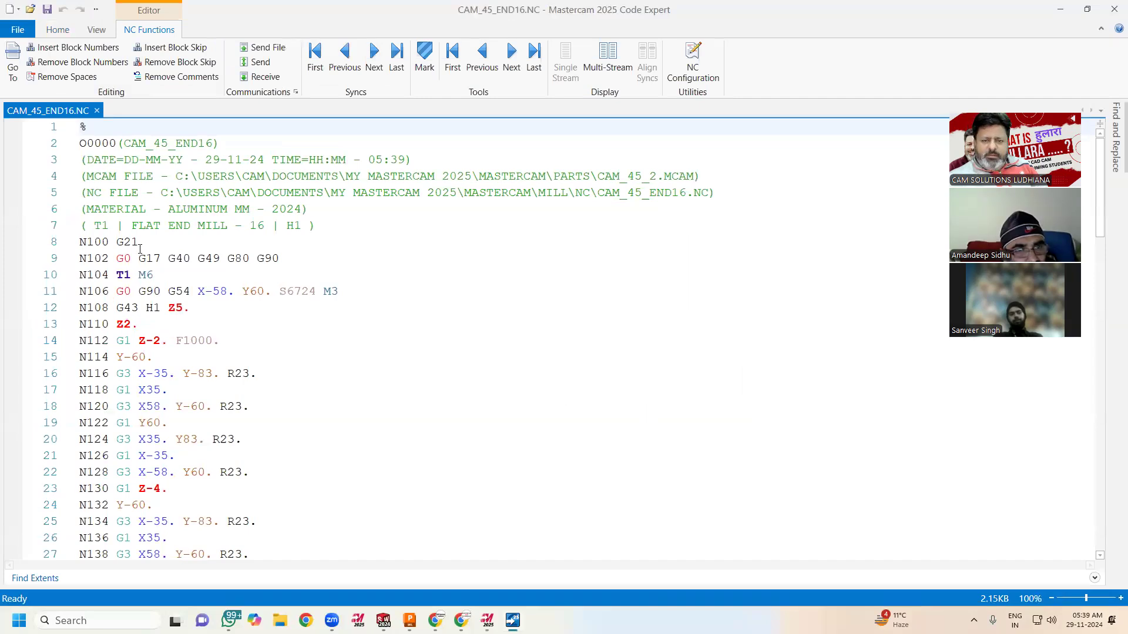
Step: Examine the posted program's header lines for tool, material, date and time, and look through the G-code blocks
{"action": "left_click_drag", "start_coordinate": [85, 225], "coordinate": [320, 226]}
{"action": "left_click", "coordinate": [315, 210]}
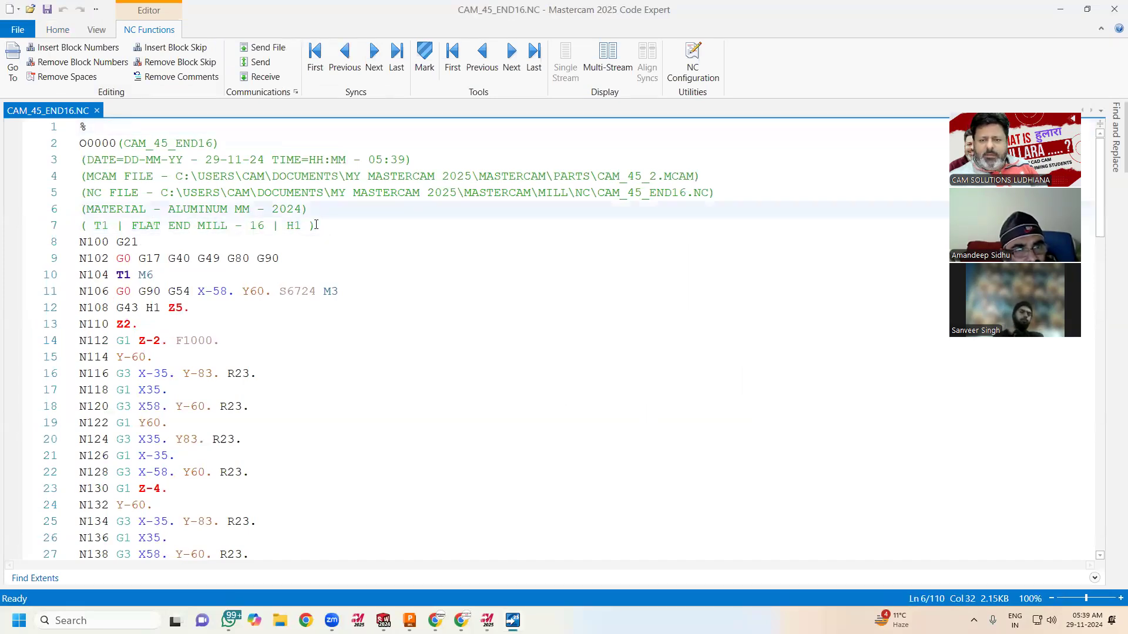
{"action": "left_click", "coordinate": [316, 226]}
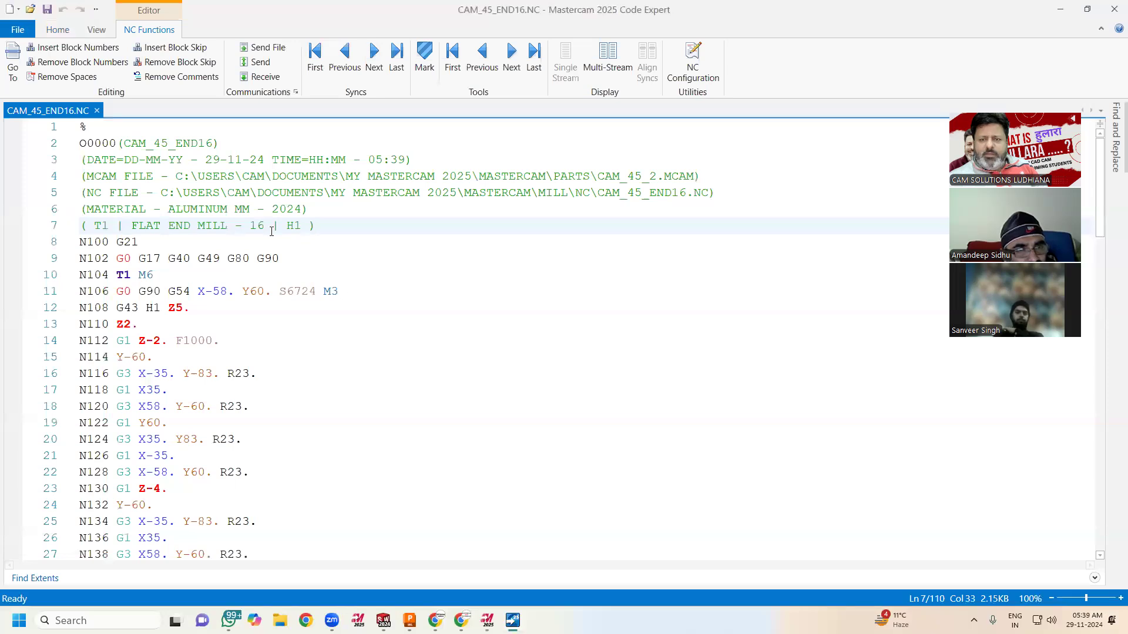
{"action": "left_click", "coordinate": [218, 167]}
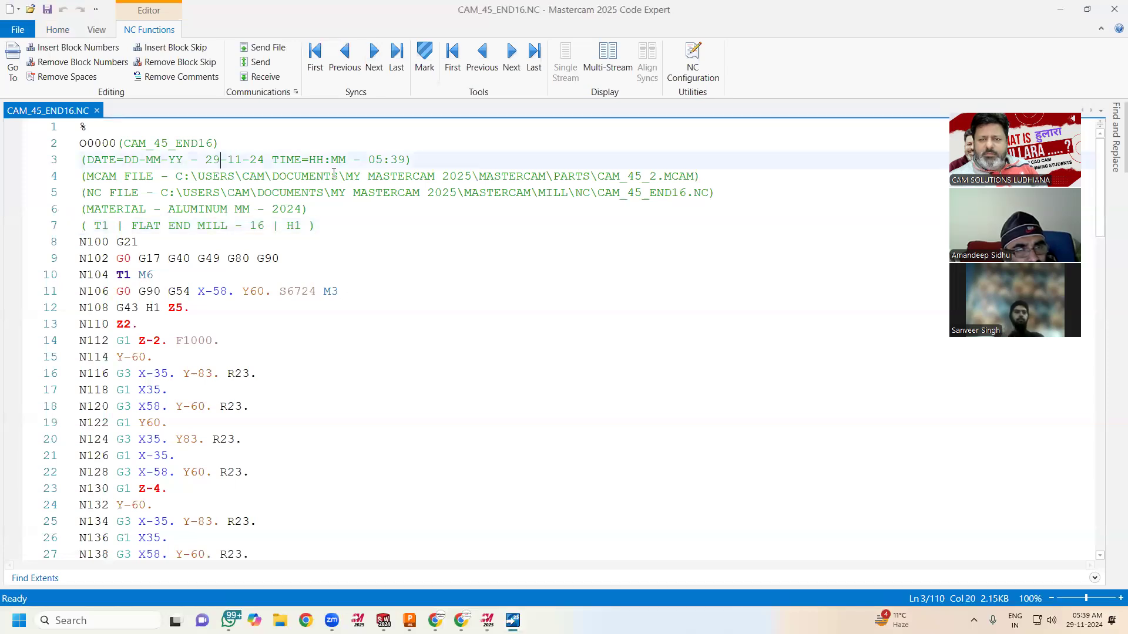
{"action": "left_click", "coordinate": [392, 162]}
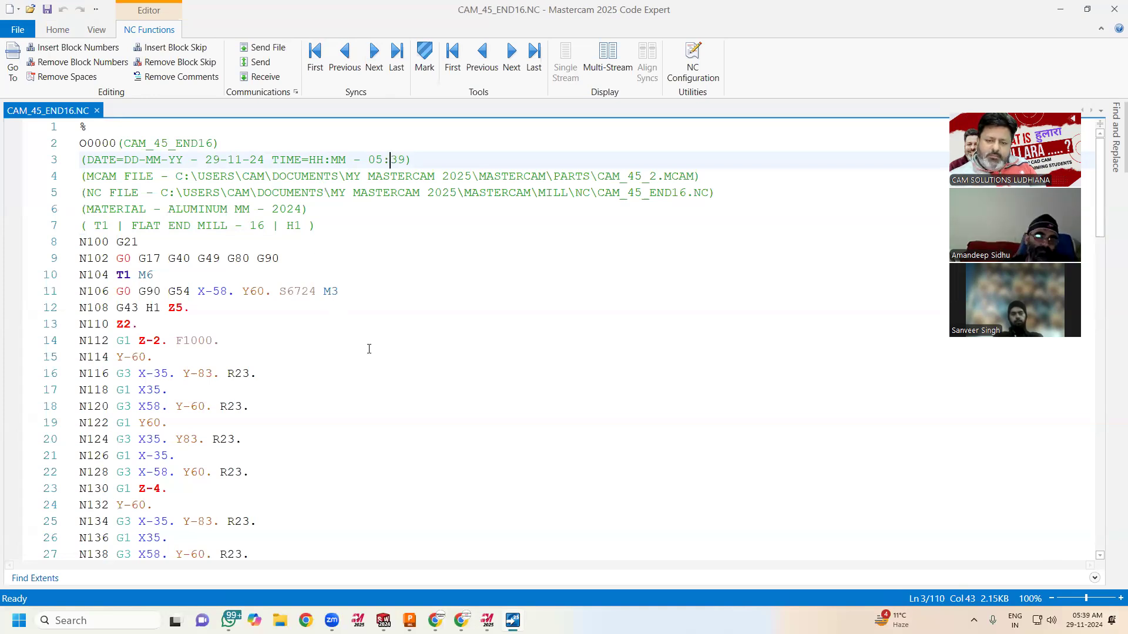
{"action": "scroll", "coordinate": [369, 349], "scroll_direction": "down", "scroll_amount": 11}
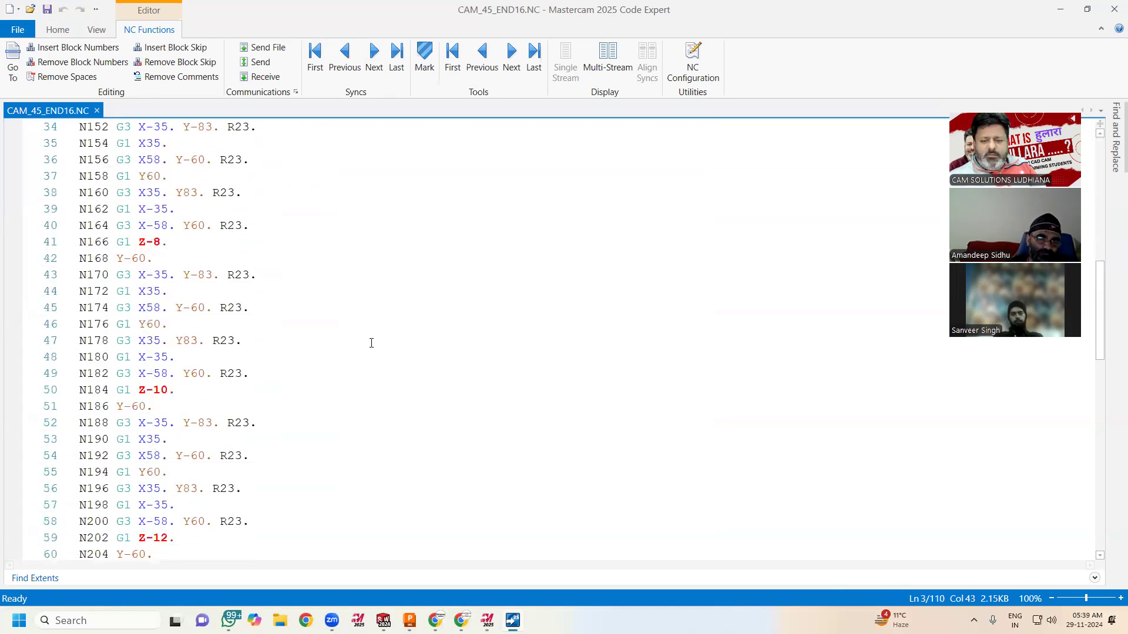
{"action": "scroll", "coordinate": [371, 343], "scroll_direction": "down", "scroll_amount": 2}
{"action": "left_click_drag", "start_coordinate": [1104, 334], "coordinate": [1112, 154]}
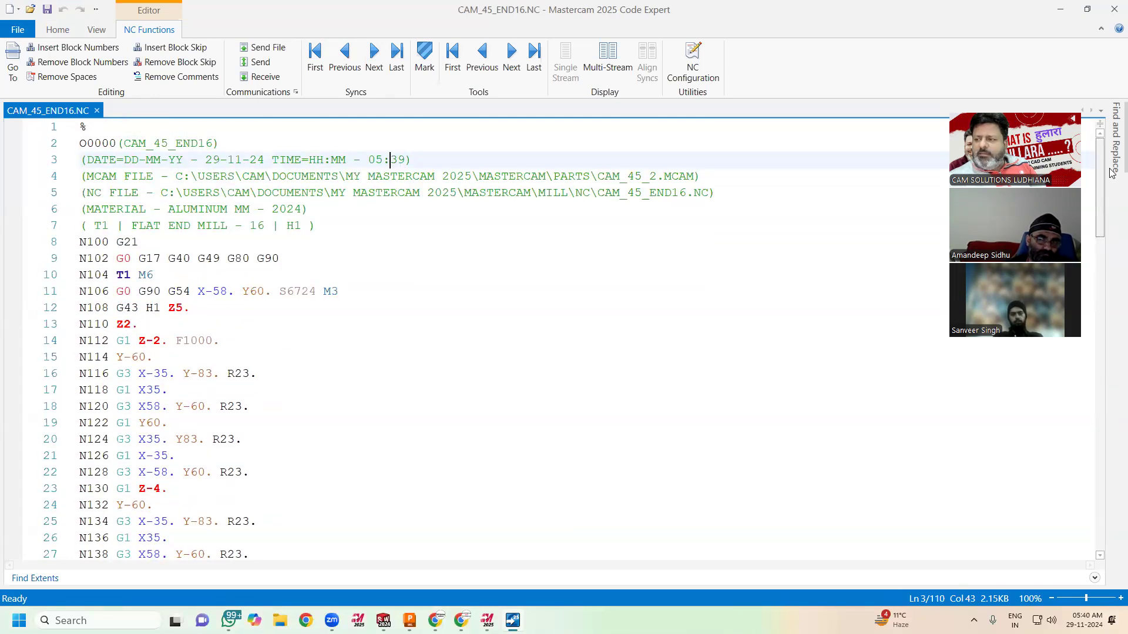
Step: Restore the code editor to a smaller window, place it beside the part model and enlarge it so the header lines fit better
{"action": "left_click", "coordinate": [1088, 9]}
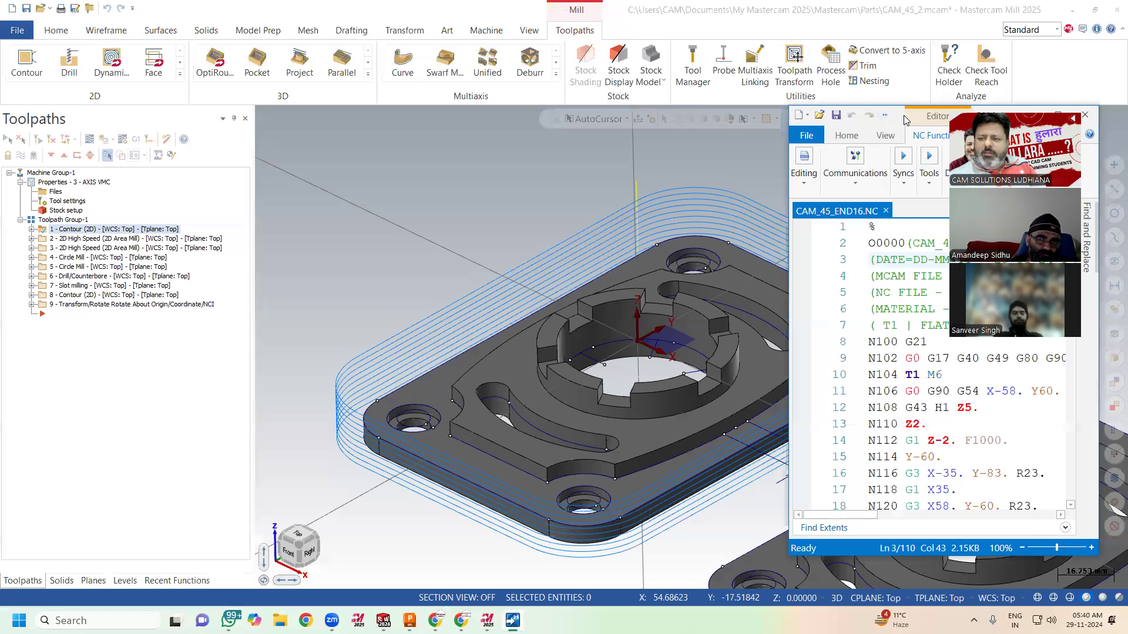
{"action": "left_click_drag", "start_coordinate": [904, 120], "coordinate": [380, 120]}
{"action": "scroll", "coordinate": [856, 257], "scroll_direction": "down", "scroll_amount": 3}
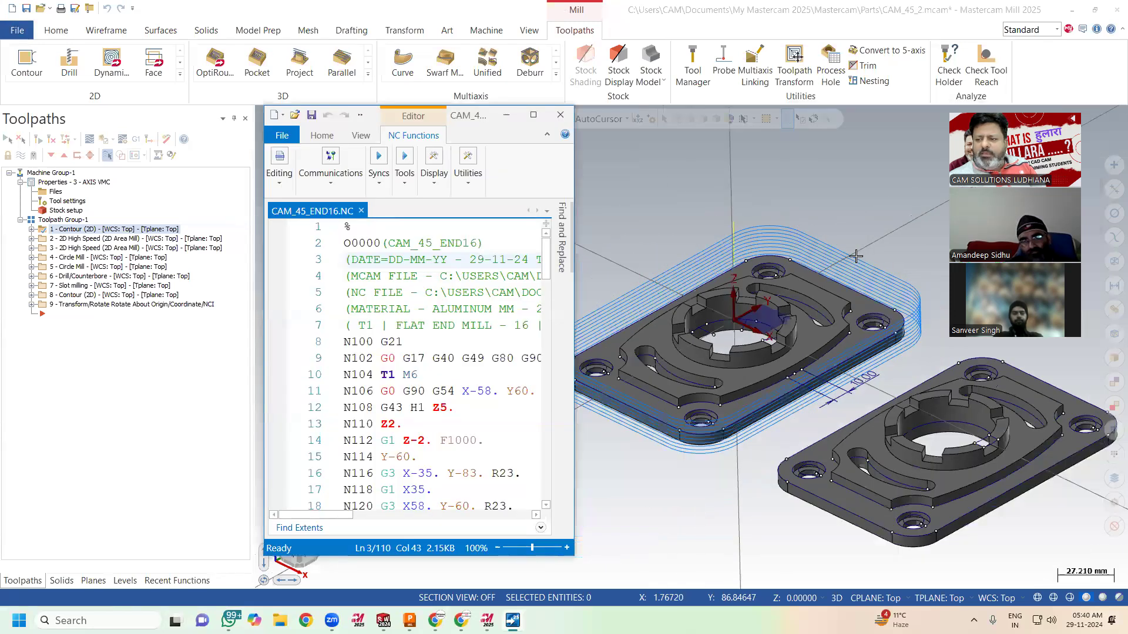
{"action": "scroll", "coordinate": [856, 256], "scroll_direction": "down", "scroll_amount": 1}
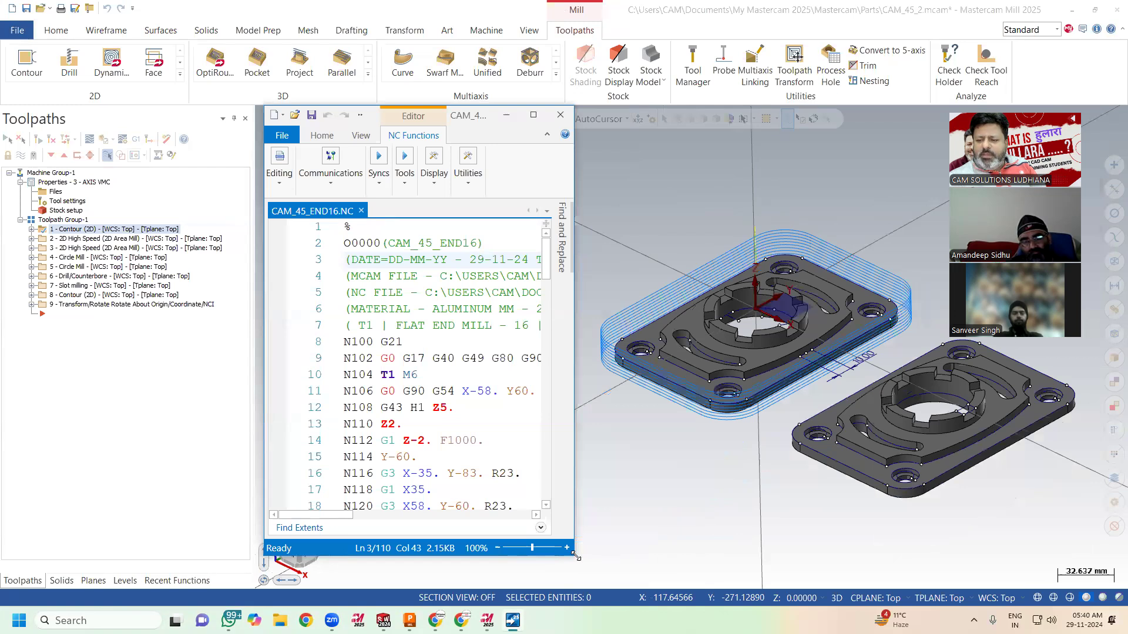
{"action": "left_click_drag", "start_coordinate": [576, 557], "coordinate": [644, 595]}
{"action": "mouse_move", "coordinate": [618, 276]}
{"action": "left_mouse_down"}
{"action": "mouse_move", "coordinate": [629, 523]}
{"action": "mouse_move", "coordinate": [633, 270]}
{"action": "left_mouse_up"}
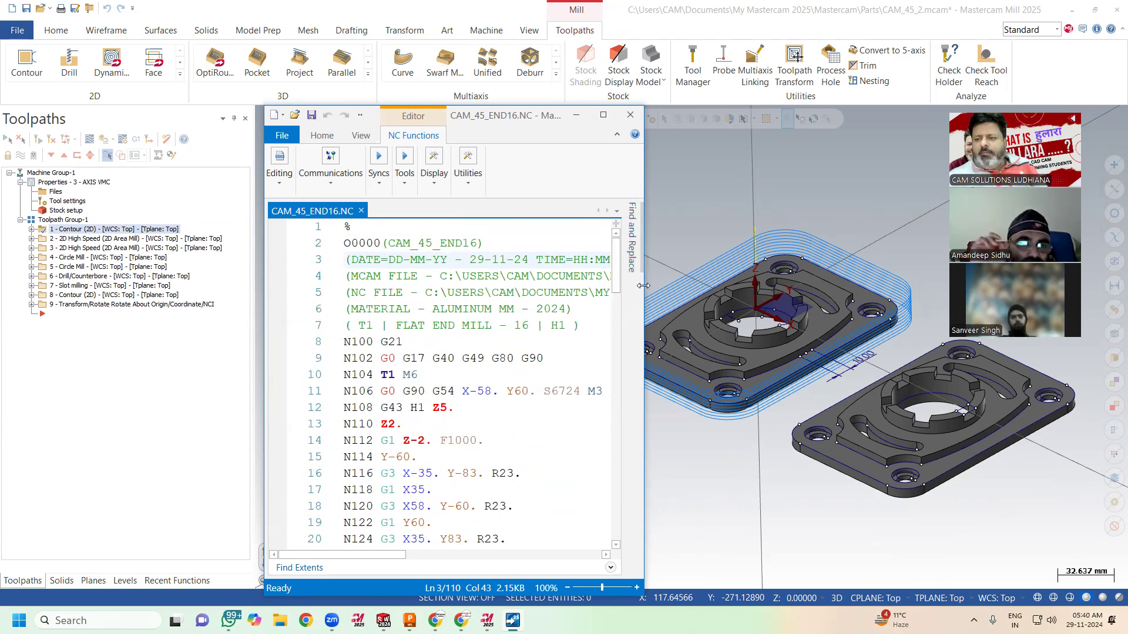
{"action": "left_click_drag", "start_coordinate": [643, 286], "coordinate": [722, 310]}
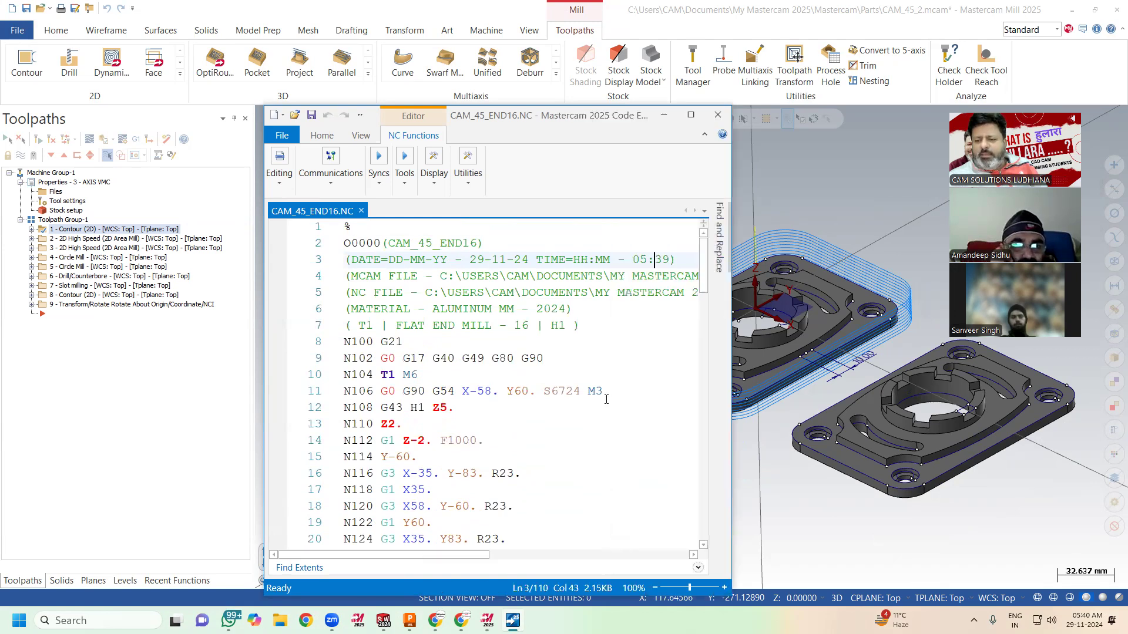
Step: Look through the contour program's feed line and its successive depth passes, and close the code editor
{"action": "left_click", "coordinate": [458, 440]}
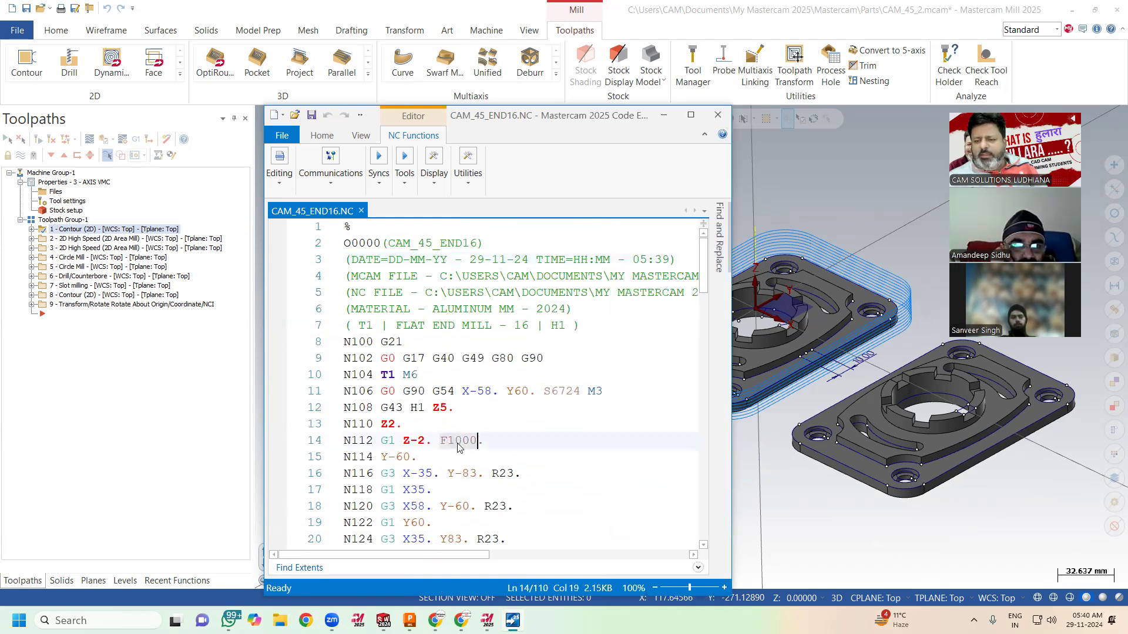
{"action": "scroll", "coordinate": [535, 461], "scroll_direction": "down", "scroll_amount": 5}
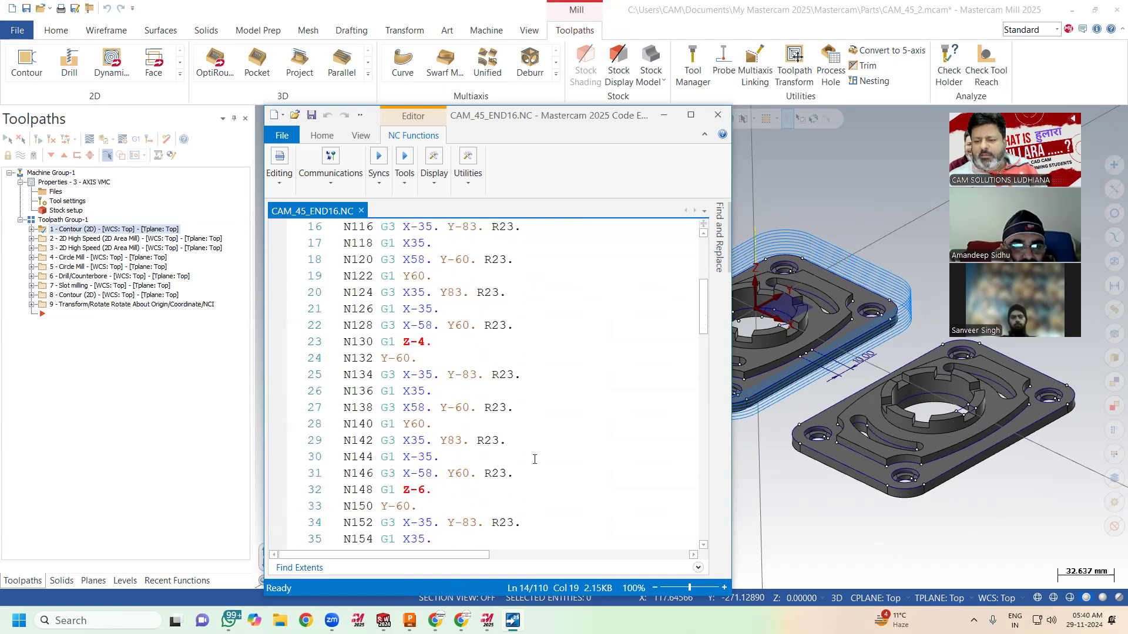
{"action": "scroll", "coordinate": [534, 459], "scroll_direction": "down", "scroll_amount": 4}
{"action": "left_click", "coordinate": [467, 509]}
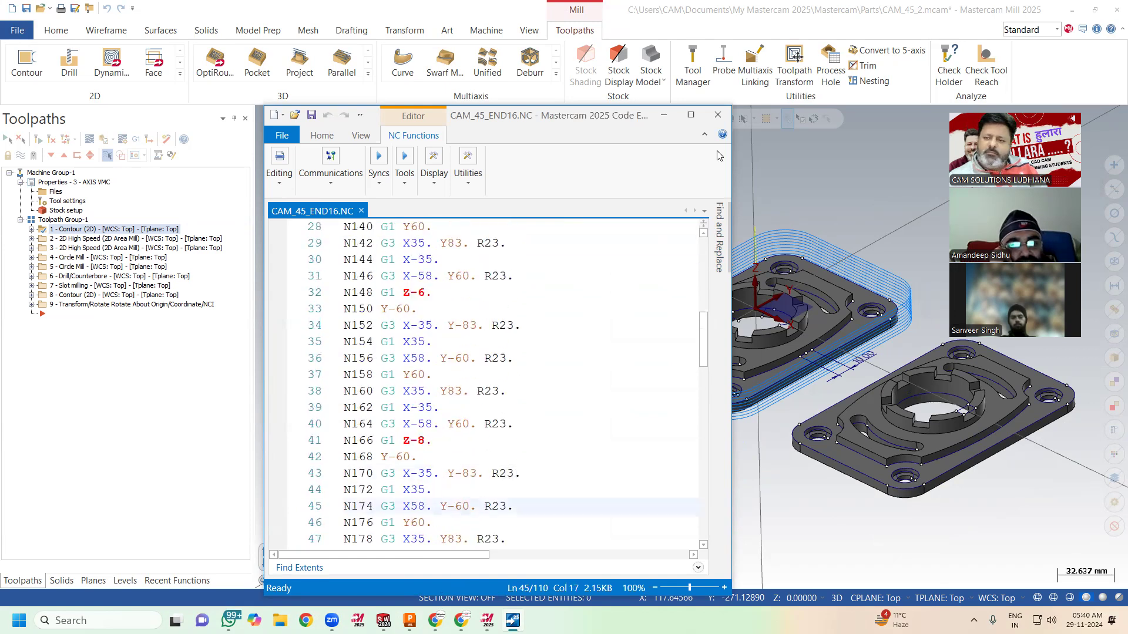
{"action": "left_click", "coordinate": [718, 115]}
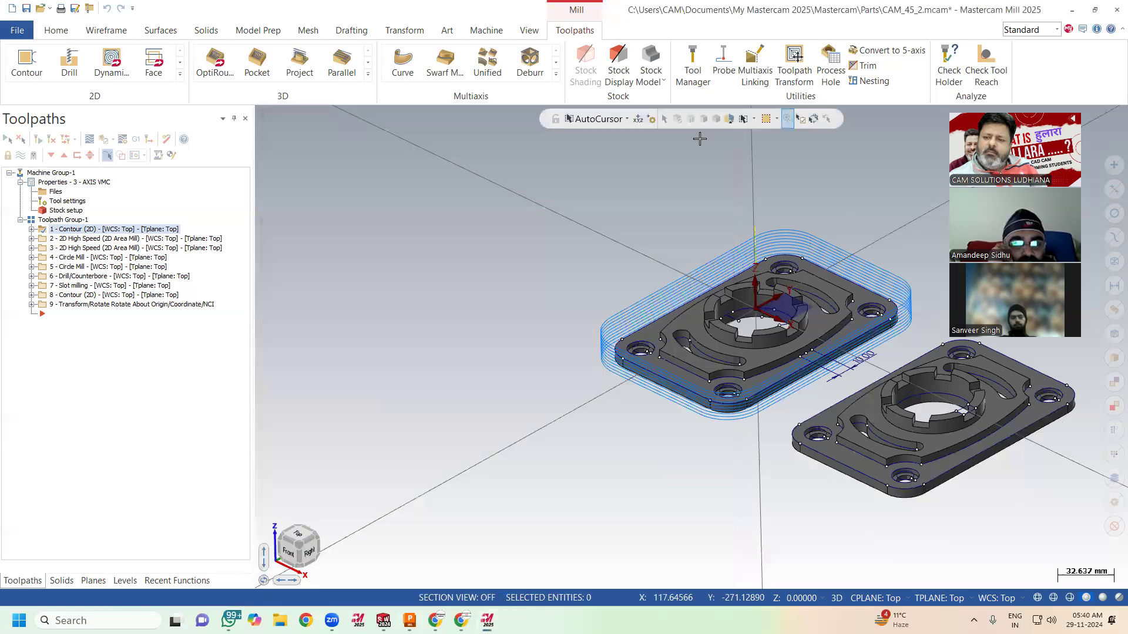
Step: Select every operation in Toolpath Group-1 and post them all with the current post processing settings
{"action": "scroll", "coordinate": [925, 271], "scroll_direction": "up", "scroll_amount": 3}
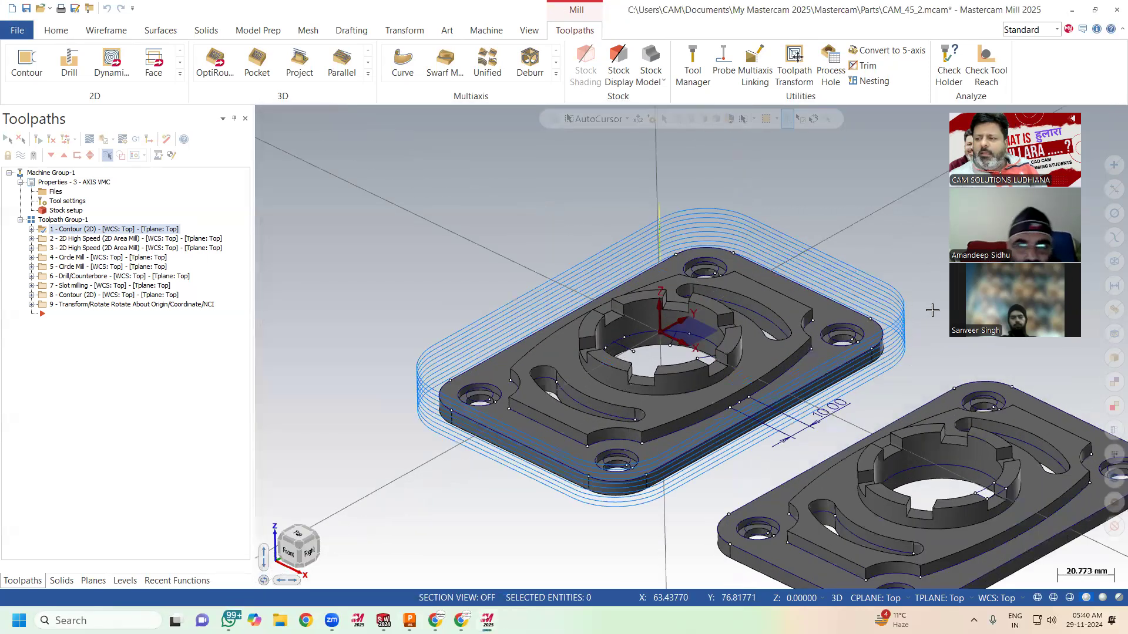
{"action": "scroll", "coordinate": [878, 316], "scroll_direction": "up", "scroll_amount": 1}
{"action": "scroll", "coordinate": [573, 217], "scroll_direction": "down", "scroll_amount": 2}
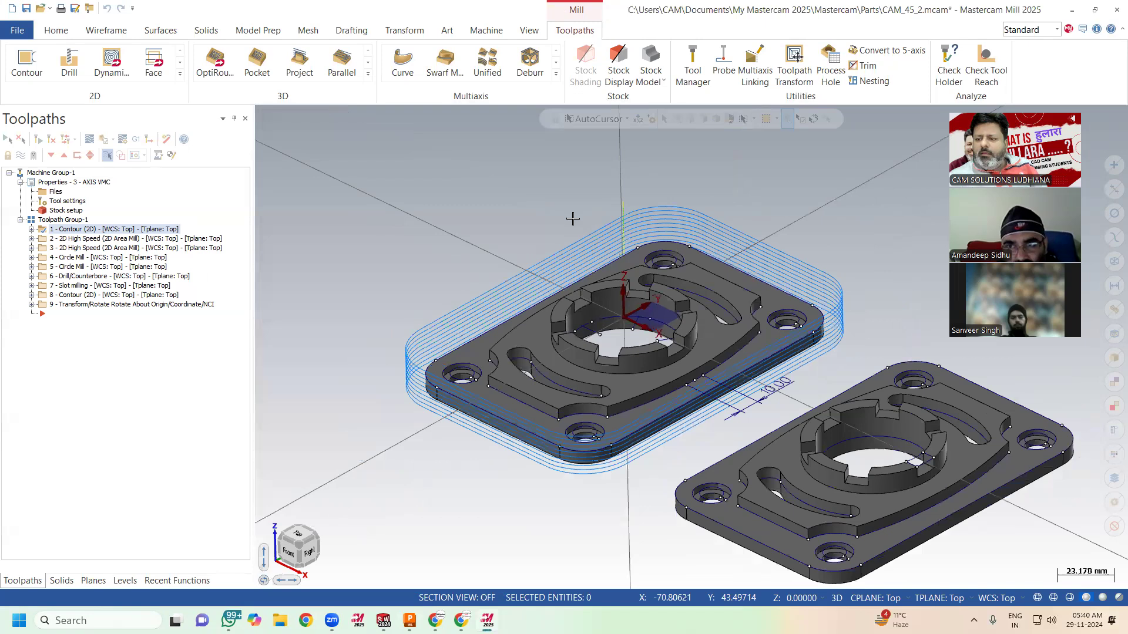
{"action": "scroll", "coordinate": [572, 219], "scroll_direction": "up", "scroll_amount": 1}
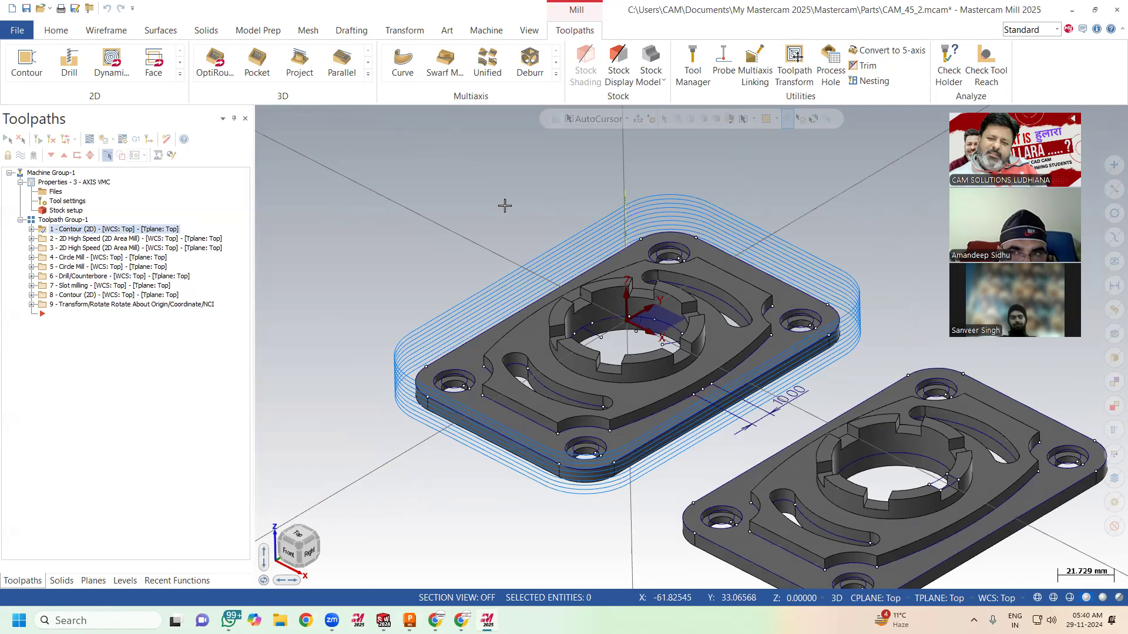
{"action": "left_click", "coordinate": [61, 221]}
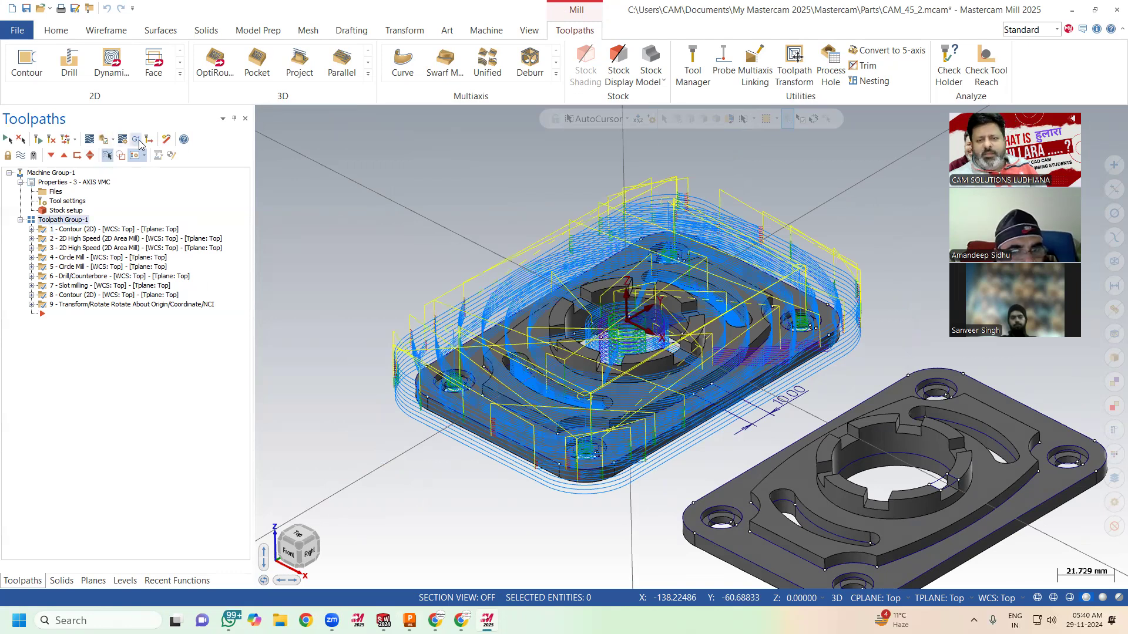
{"action": "left_click", "coordinate": [136, 139]}
{"action": "left_click", "coordinate": [328, 359]}
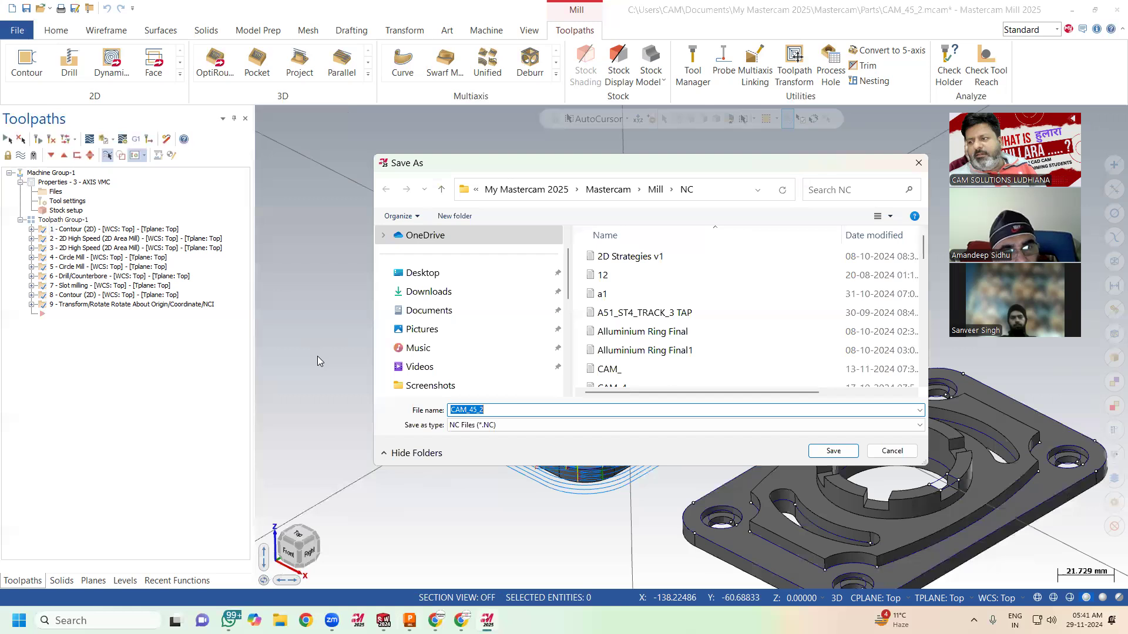
Step: Save the posted program as CAM_45_2_ALL in the Mill NC folder, as an NC file
{"action": "left_click", "coordinate": [509, 409]}
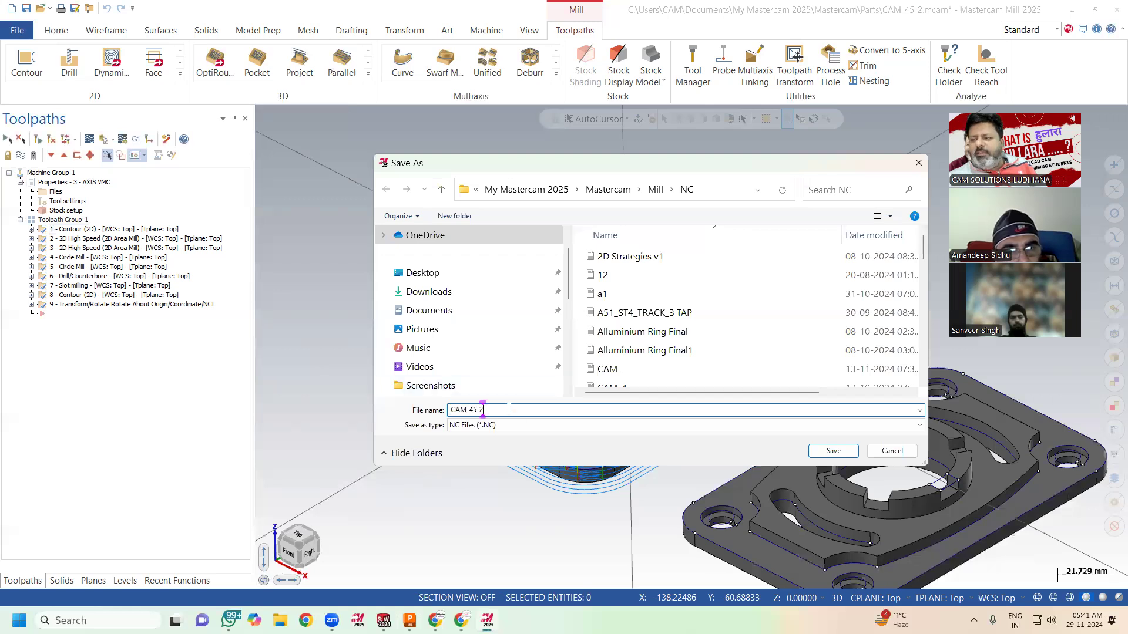
{"action": "type", "text": "_ALL"}
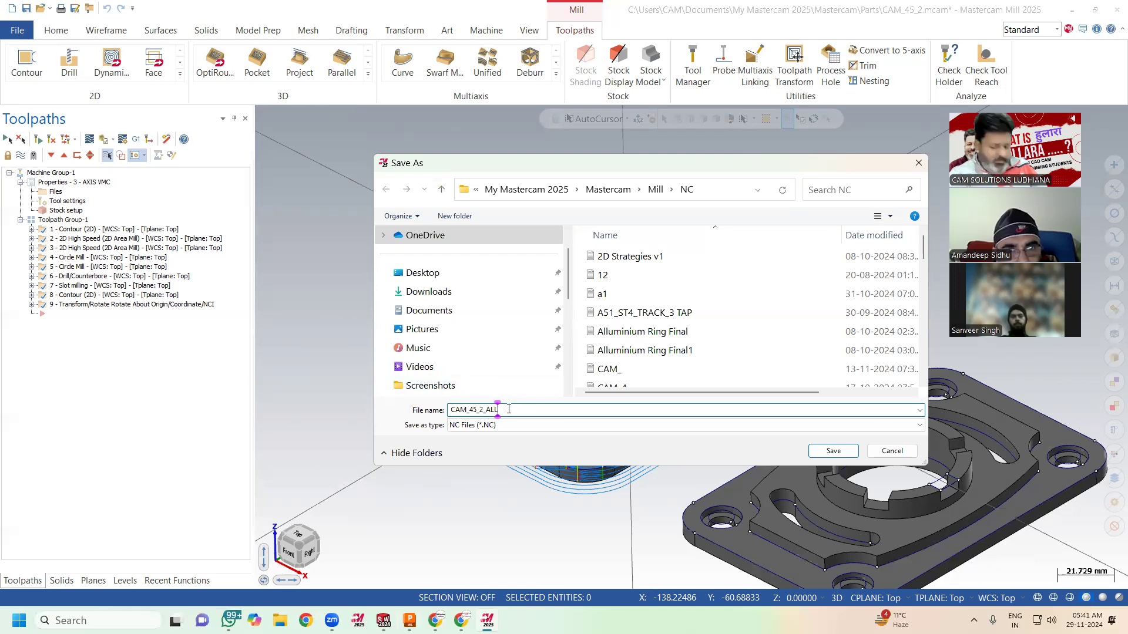
{"action": "key", "text": "Return"}
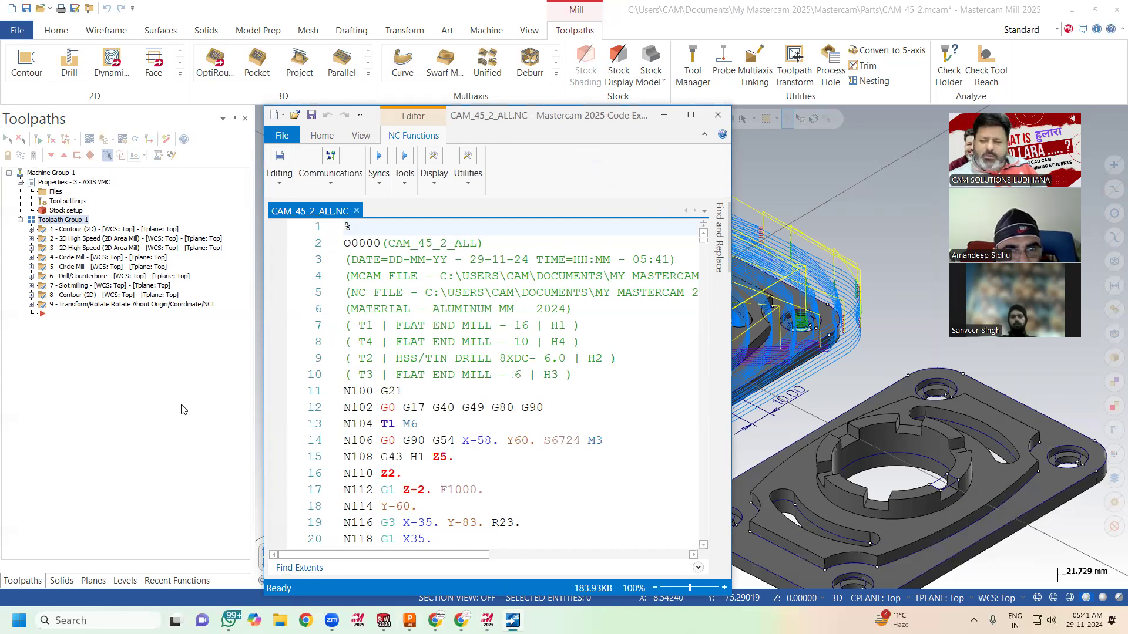
Step: Examine the four-tool list in the header of CAM_45_2_ALL.NC and look further down through its G-code blocks
{"action": "left_click_drag", "start_coordinate": [348, 327], "coordinate": [360, 370]}
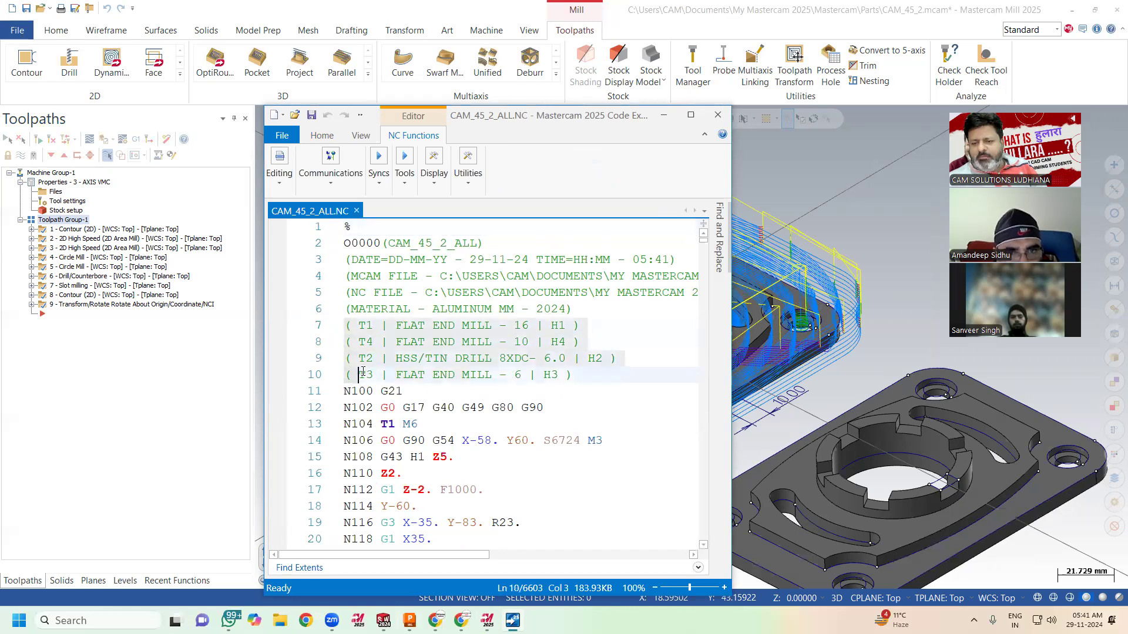
{"action": "scroll", "coordinate": [477, 420], "scroll_direction": "down", "scroll_amount": 1}
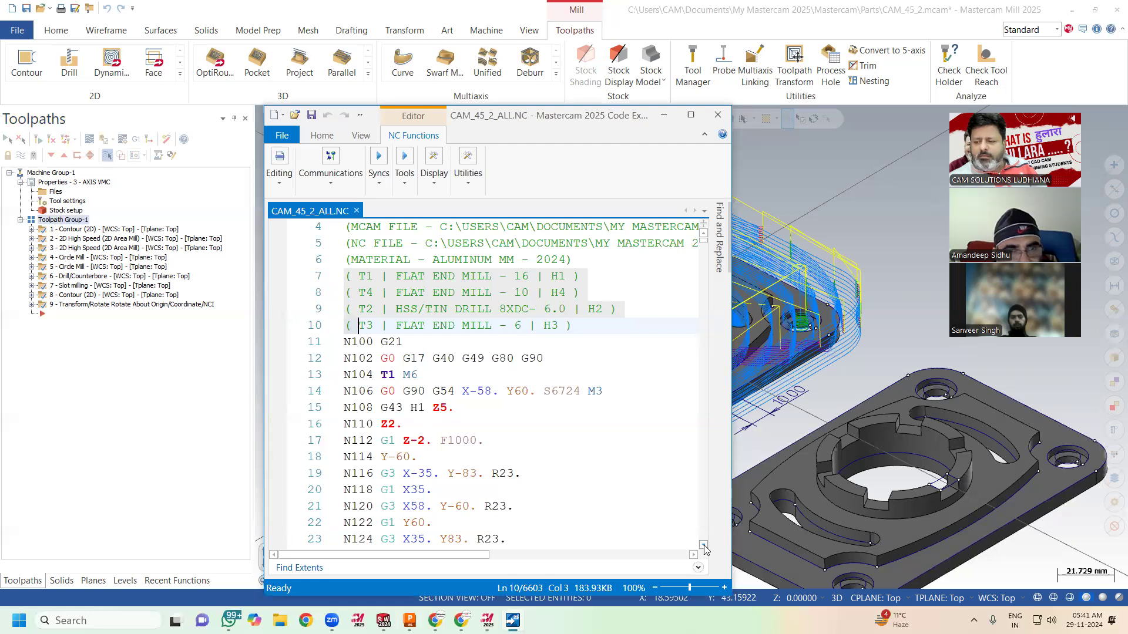
{"action": "scroll", "coordinate": [706, 547], "scroll_direction": "down", "scroll_amount": 20}
{"action": "left_click", "coordinate": [413, 338]}
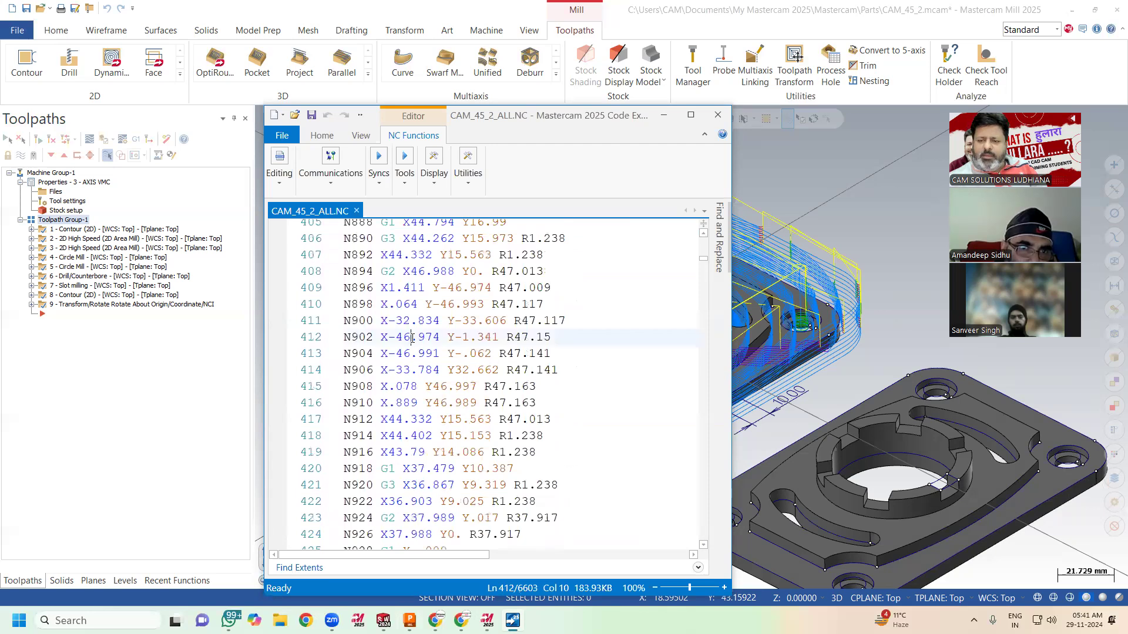
Step: Search the whole program for T and step through its tool change blocks until the search wraps to the header
{"action": "left_click", "coordinate": [317, 141]}
{"action": "left_click", "coordinate": [347, 173]}
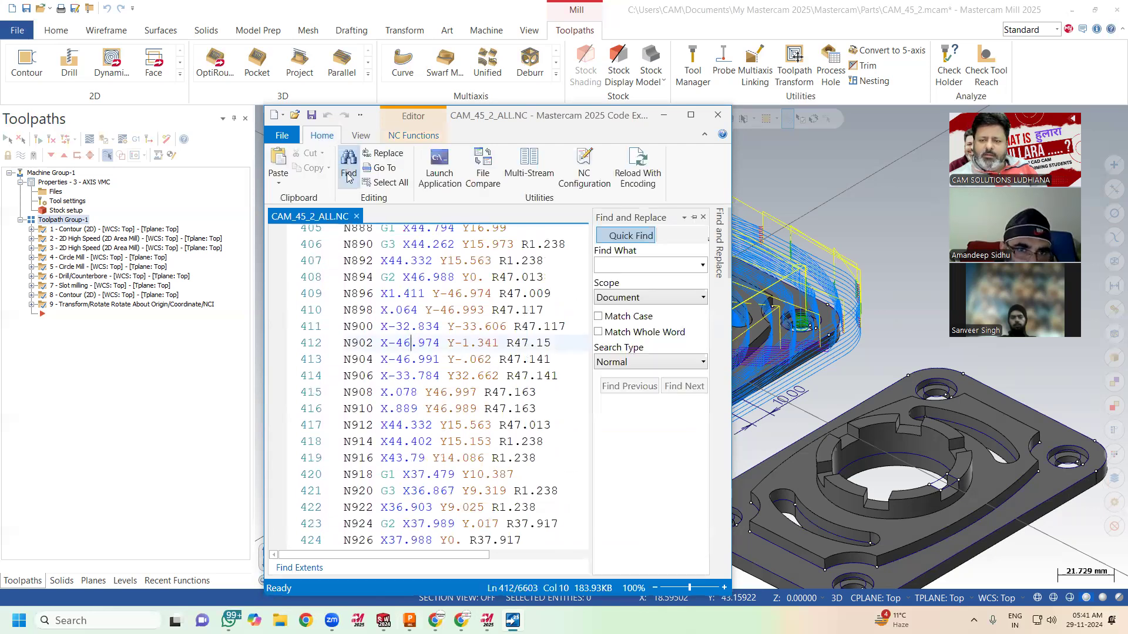
{"action": "type", "text": "T"}
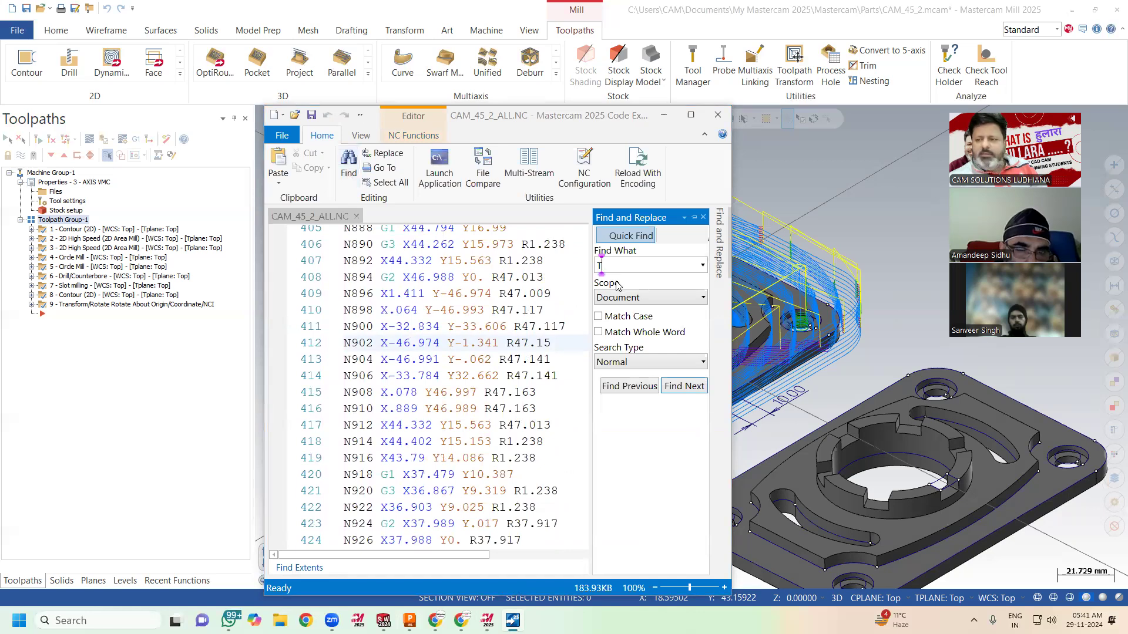
{"action": "left_click", "coordinate": [677, 392]}
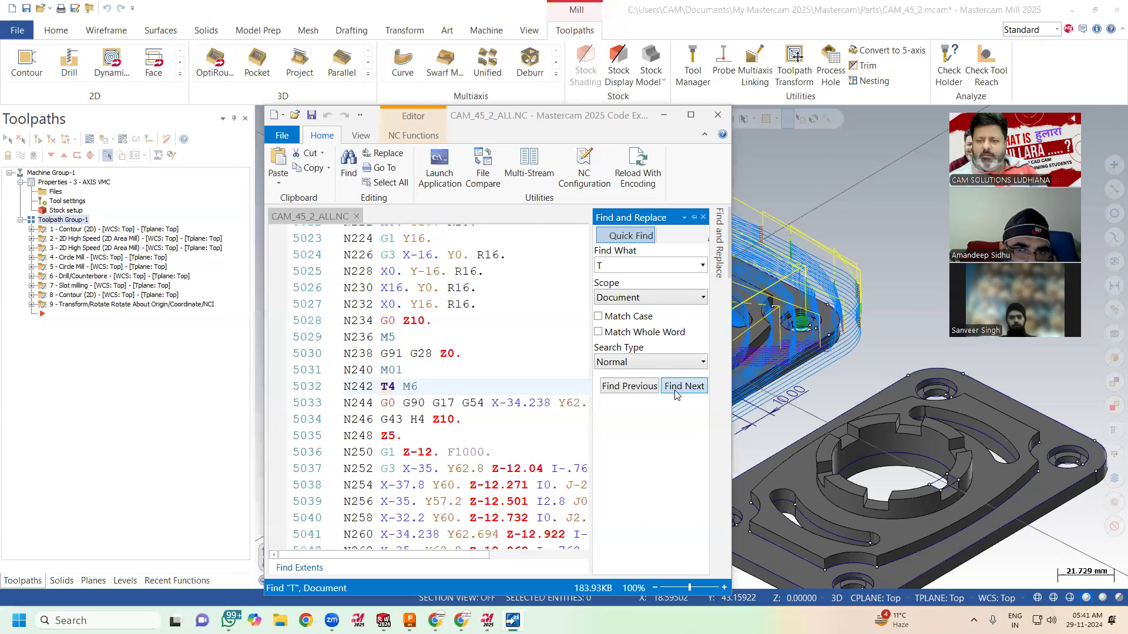
{"action": "left_click", "coordinate": [677, 393]}
{"action": "left_click", "coordinate": [677, 393]}
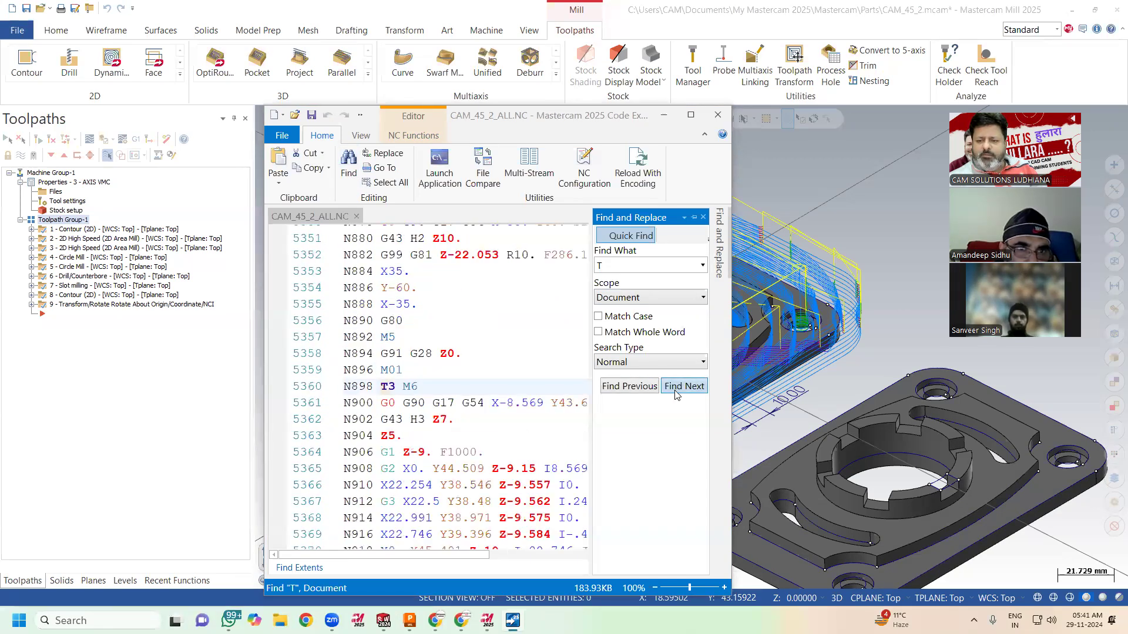
{"action": "left_click", "coordinate": [677, 392]}
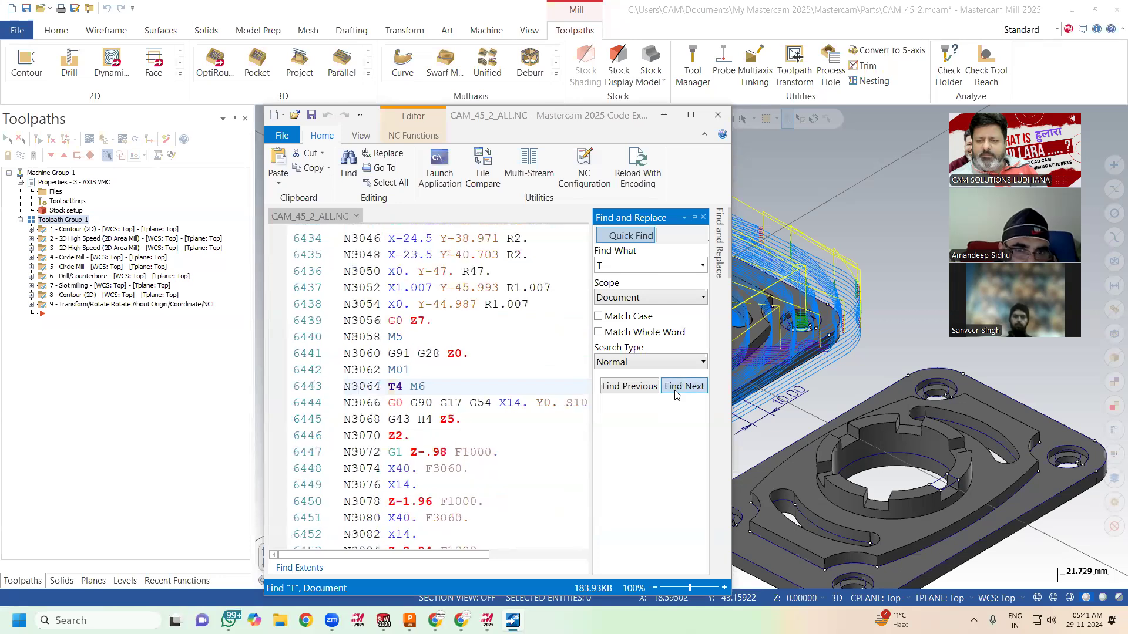
{"action": "left_click", "coordinate": [677, 393]}
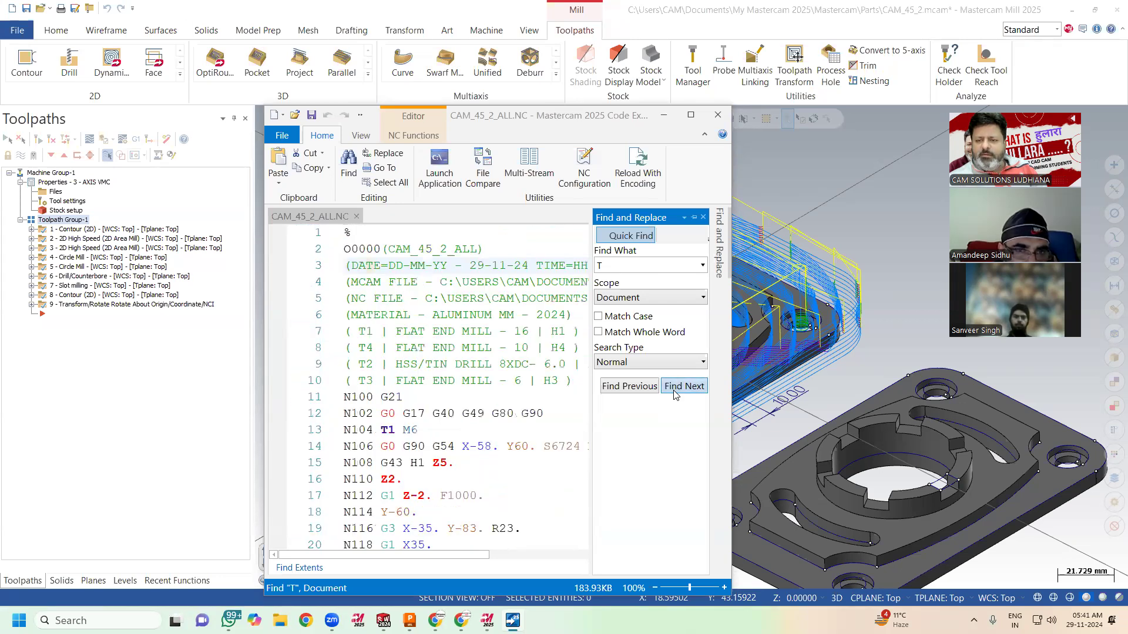
Step: Maximize the code editor and examine the program number O0000 and the opening blocks
{"action": "left_click", "coordinate": [691, 116]}
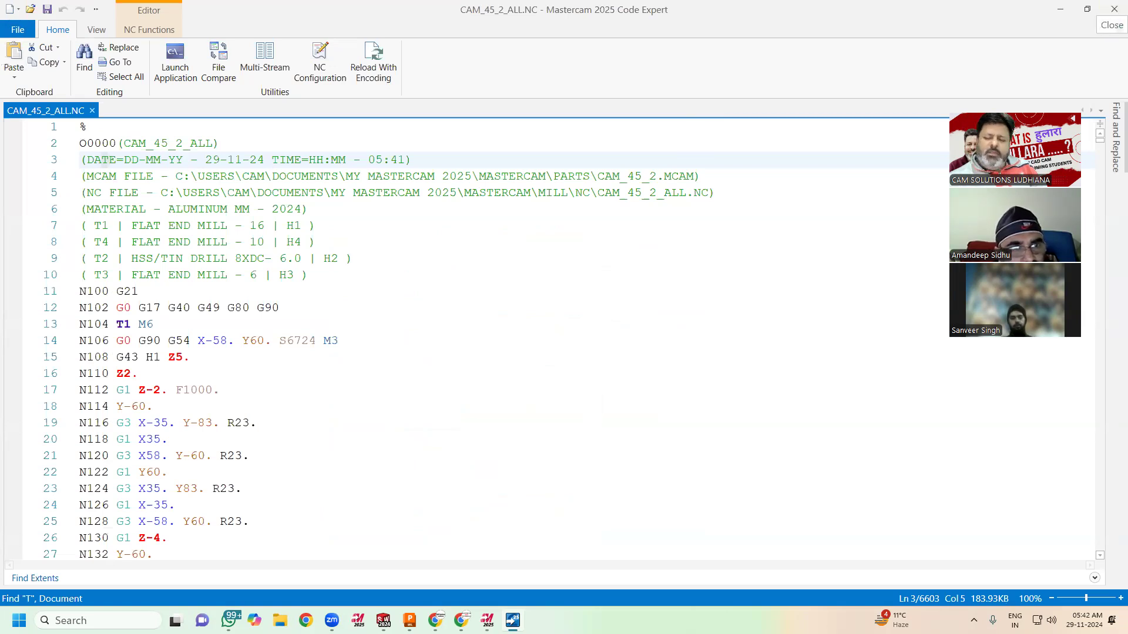
{"action": "left_click", "coordinate": [544, 342]}
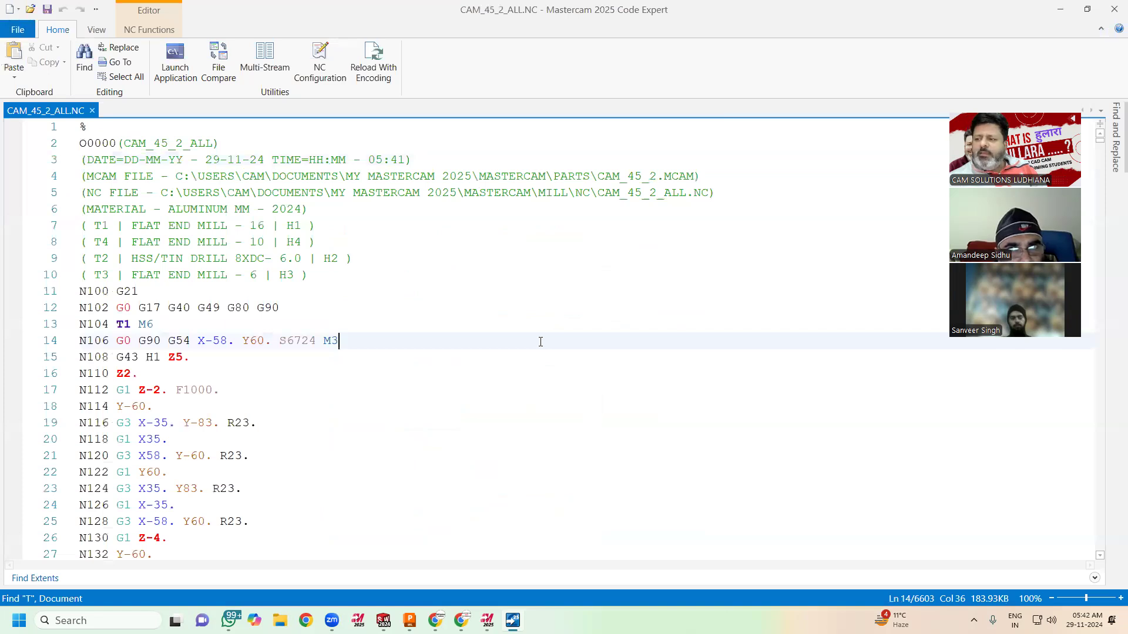
{"action": "left_click_drag", "start_coordinate": [79, 143], "coordinate": [118, 144]}
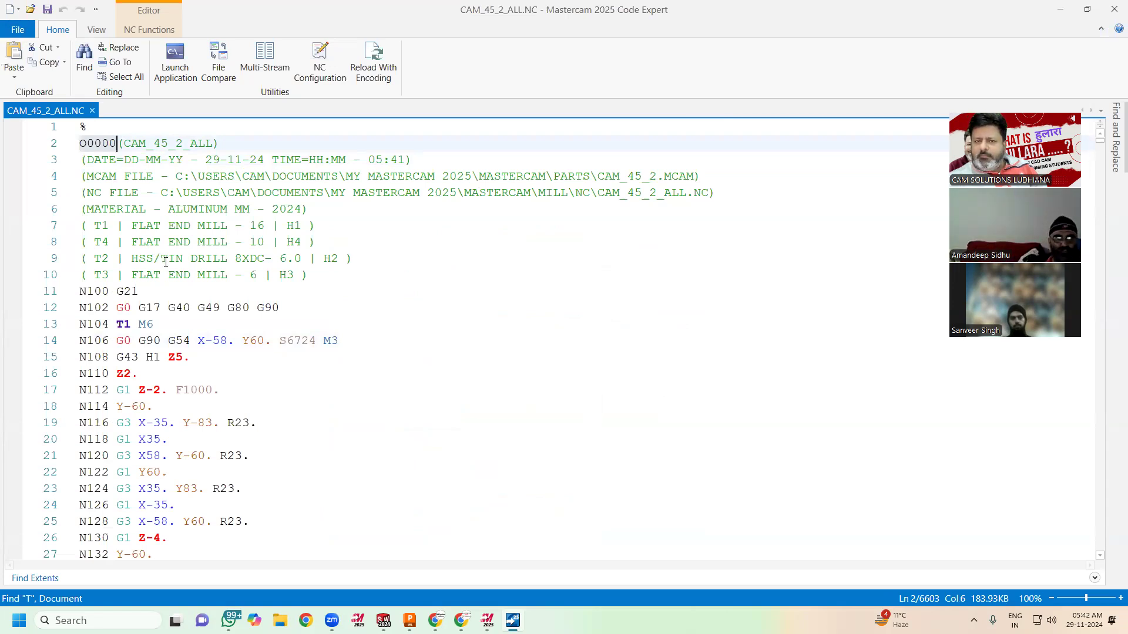
{"action": "left_click", "coordinate": [260, 352]}
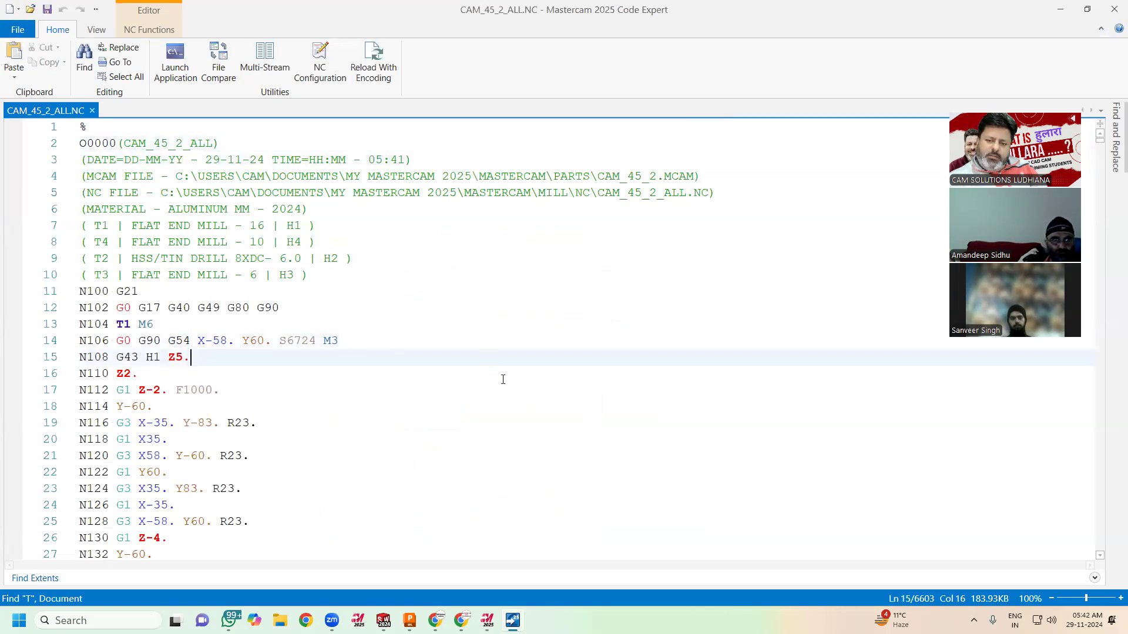
Step: Restore the code editor to a smaller window and examine the startup blocks N100 to N110
{"action": "left_click", "coordinate": [1087, 10]}
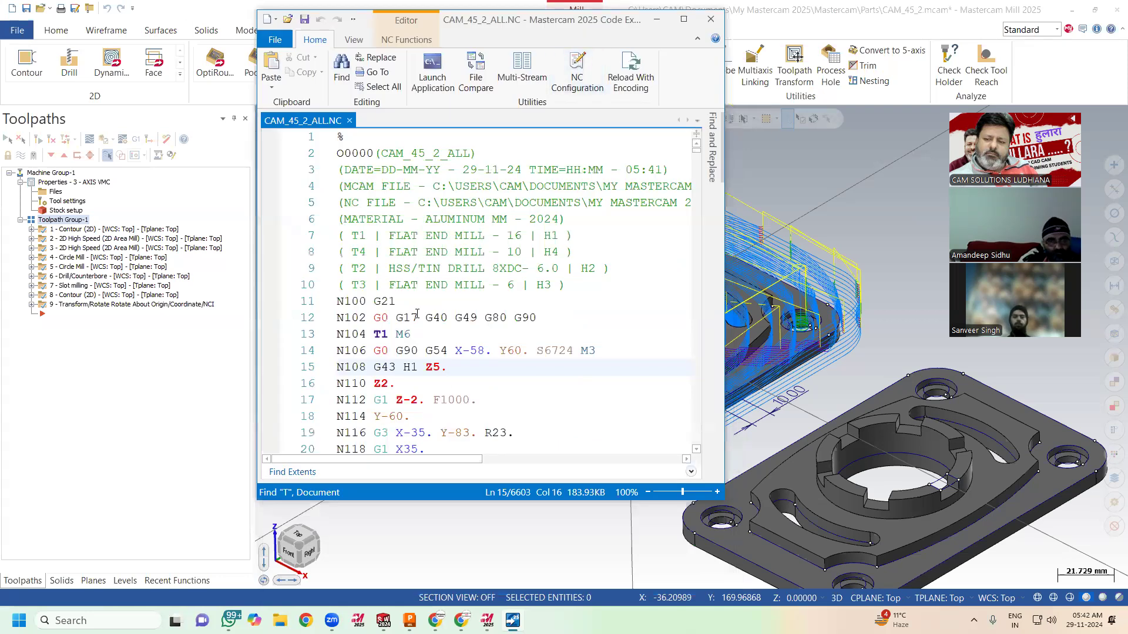
{"action": "left_click", "coordinate": [412, 352]}
{"action": "left_click", "coordinate": [424, 386]}
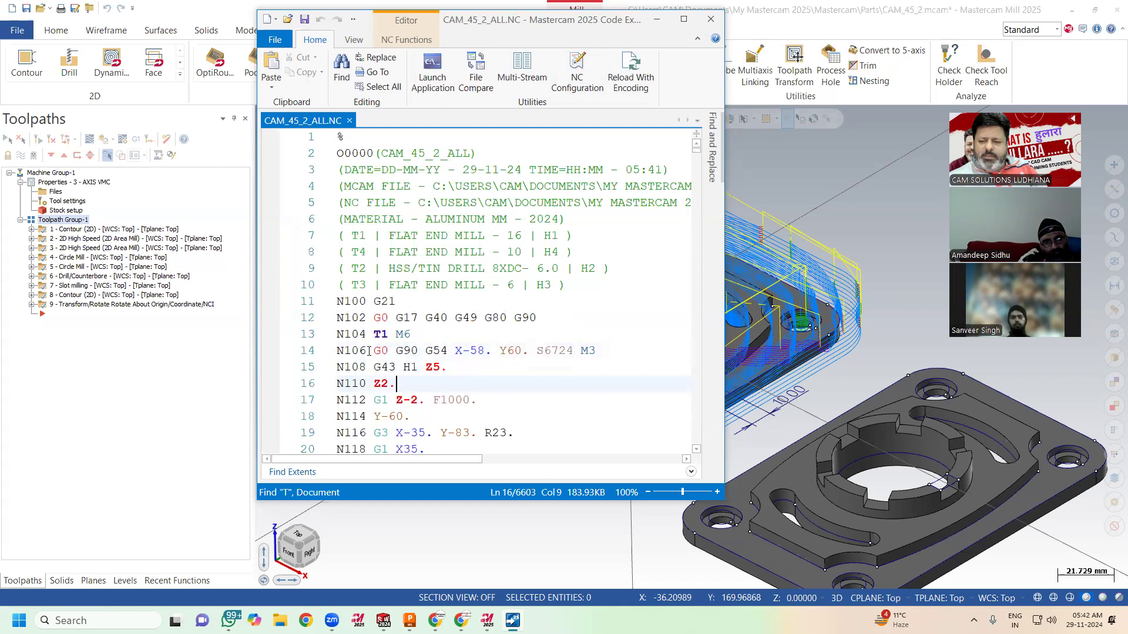
{"action": "left_click_drag", "start_coordinate": [332, 302], "coordinate": [481, 382]}
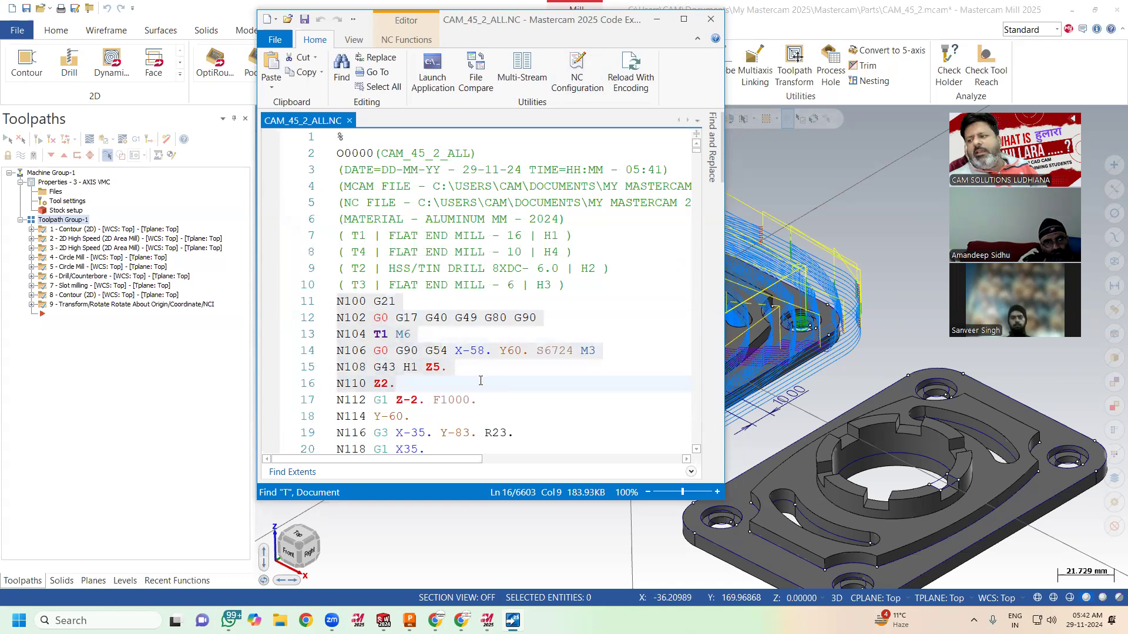
{"action": "left_click", "coordinate": [480, 382]}
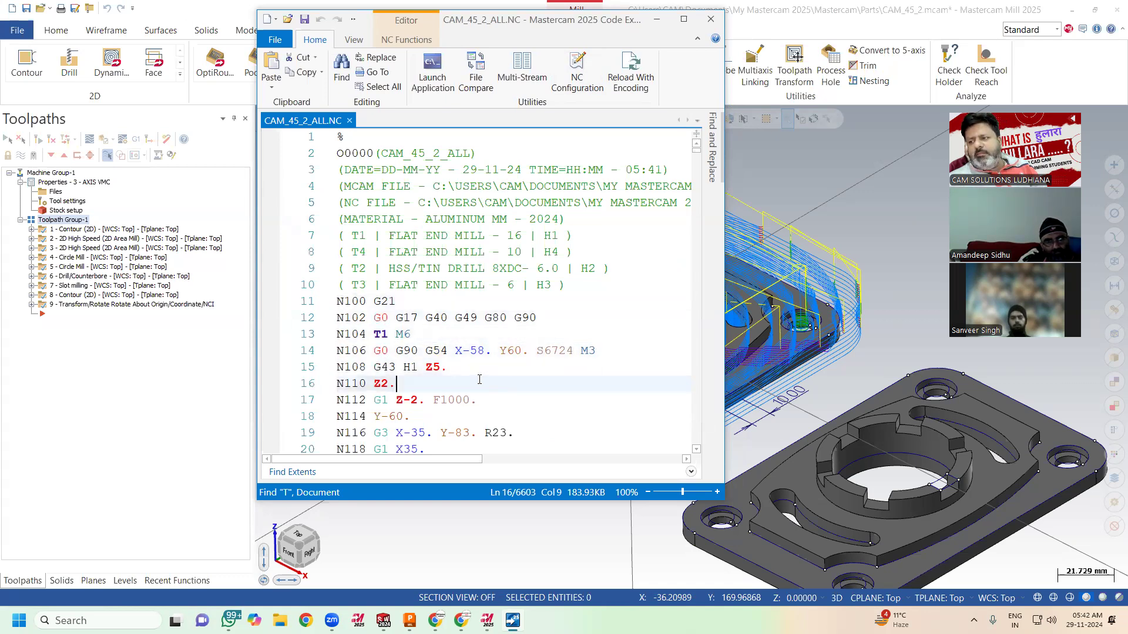
Step: Try removing the H1 tool length offset from block N108, and undo the deletion
{"action": "left_click", "coordinate": [406, 369]}
{"action": "double_click", "coordinate": [408, 368]}
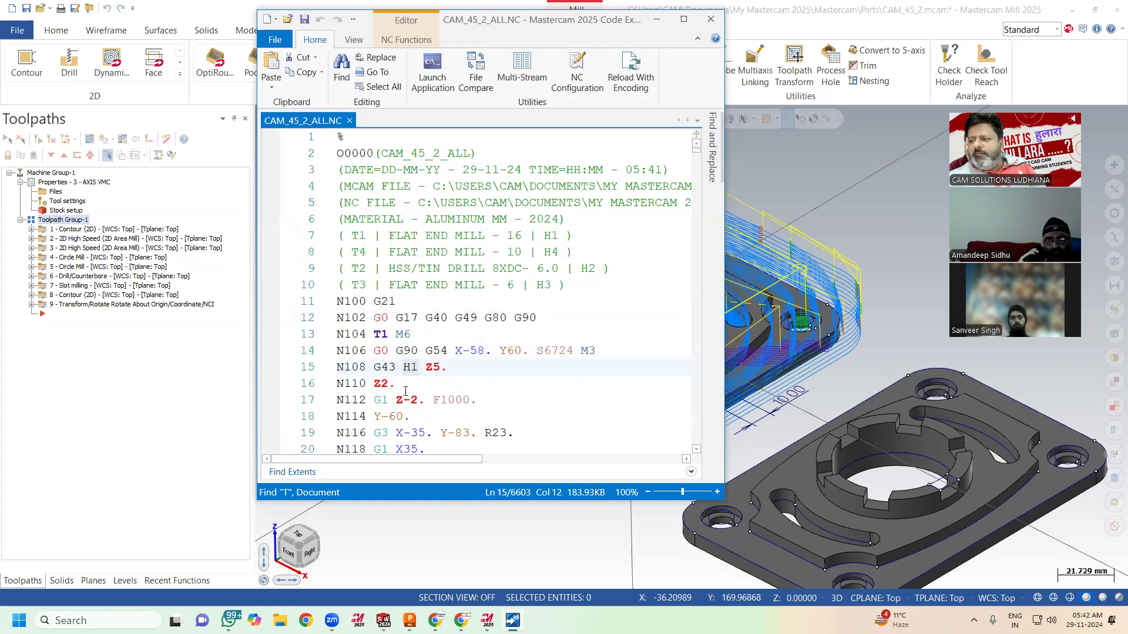
{"action": "key", "text": "Delete"}
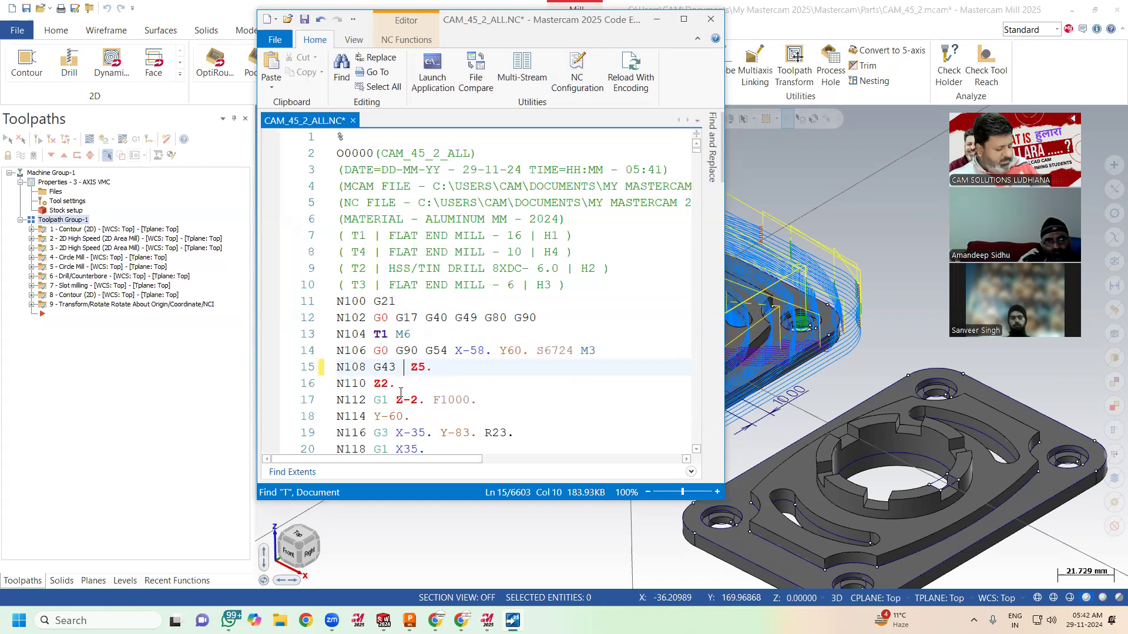
{"action": "key", "text": "ctrl+z"}
Step: Extend the code editor window's height to examine the blocks around N110 and N112, and close the editor
{"action": "left_click", "coordinate": [468, 398]}
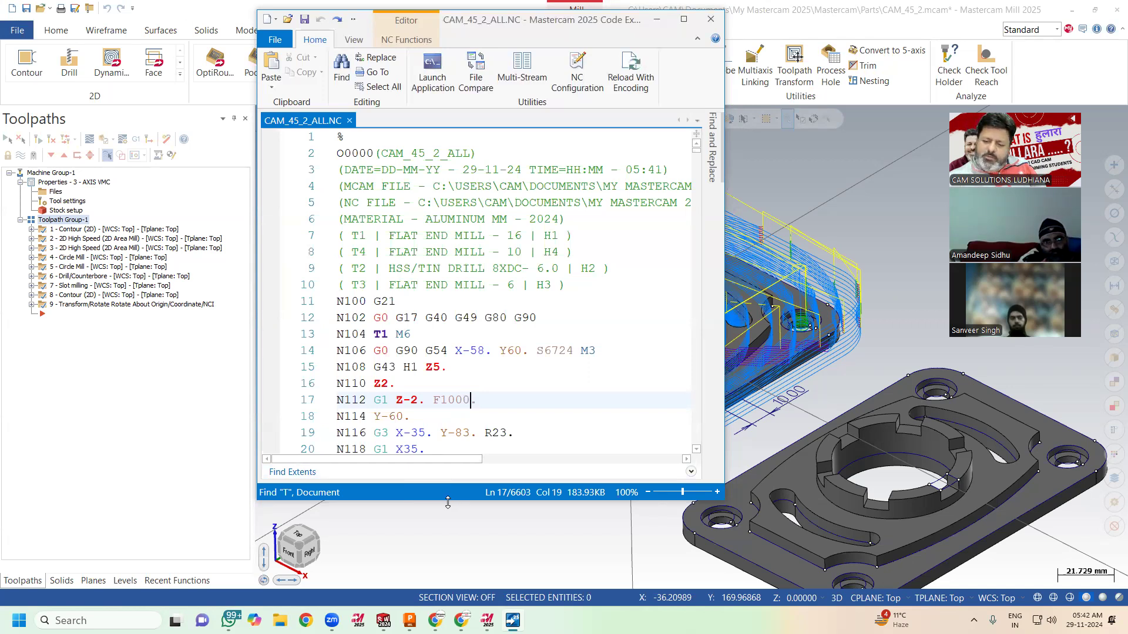
{"action": "left_click_drag", "start_coordinate": [448, 502], "coordinate": [453, 585]}
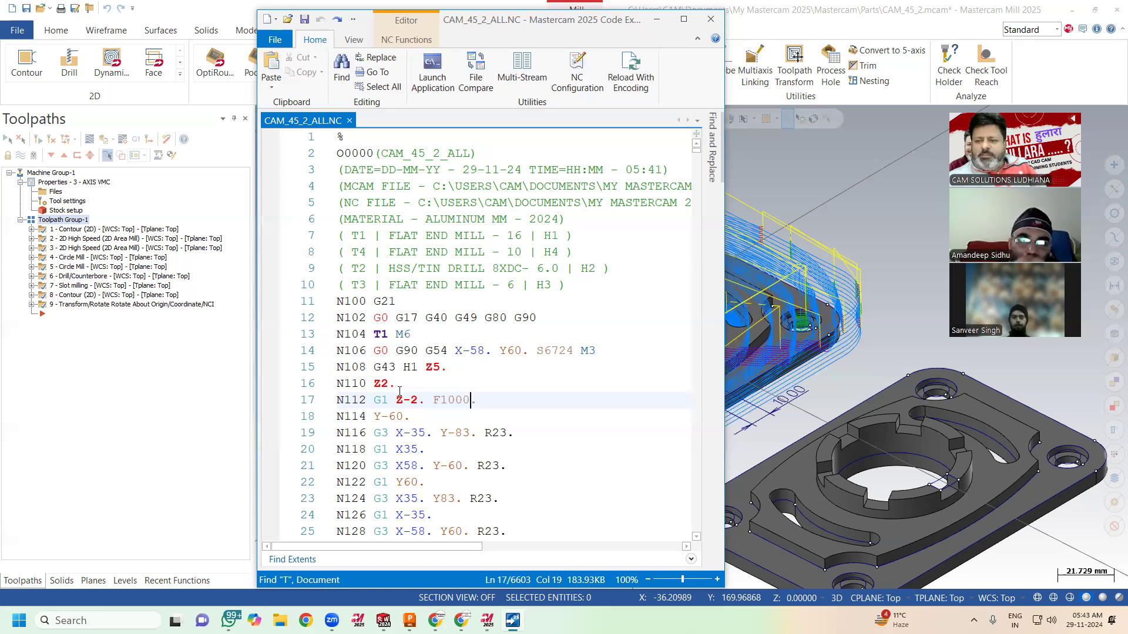
{"action": "left_click", "coordinate": [482, 389]}
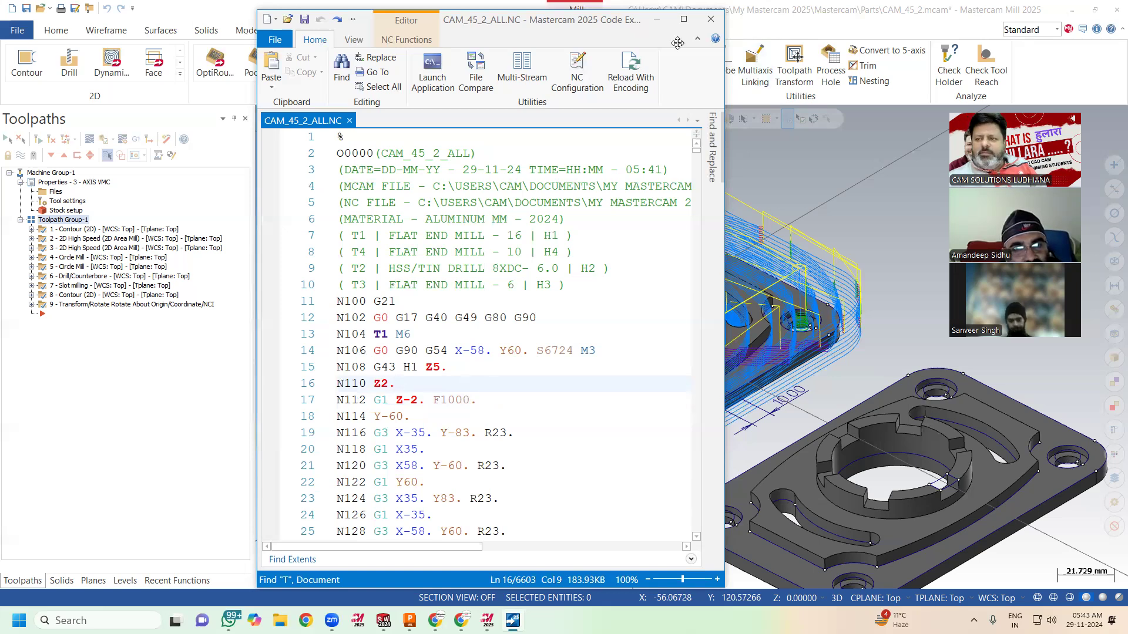
{"action": "key", "text": "alt+F4"}
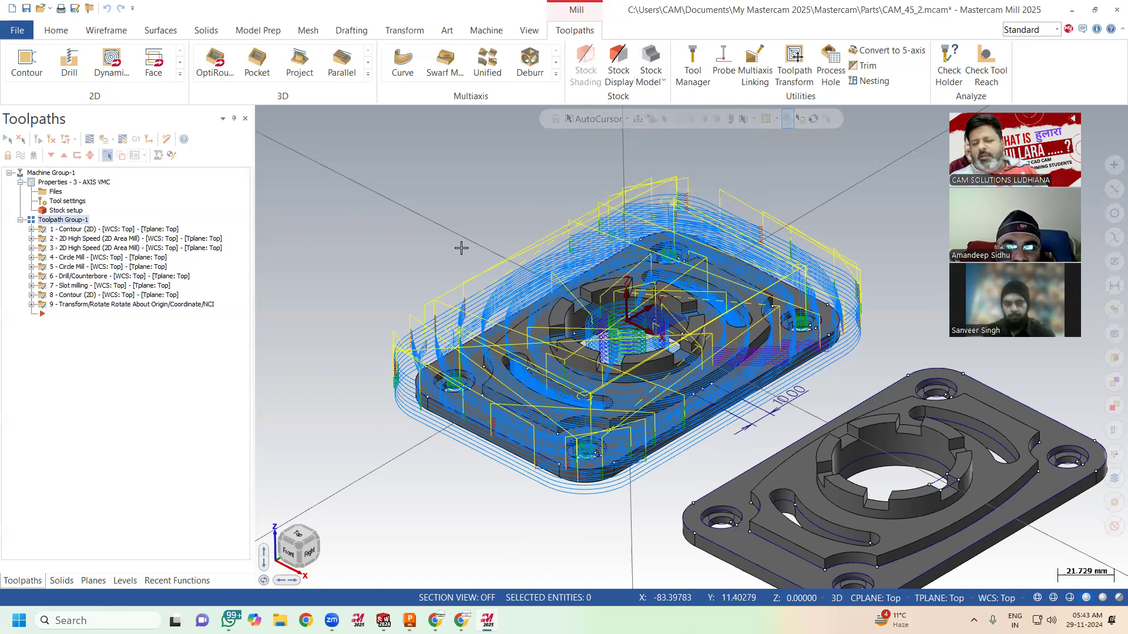
Step: Open the Verify simulation of all toolpaths in Mastercam Simulator, and switch back to the part in Mastercam
{"action": "left_click", "coordinate": [104, 140]}
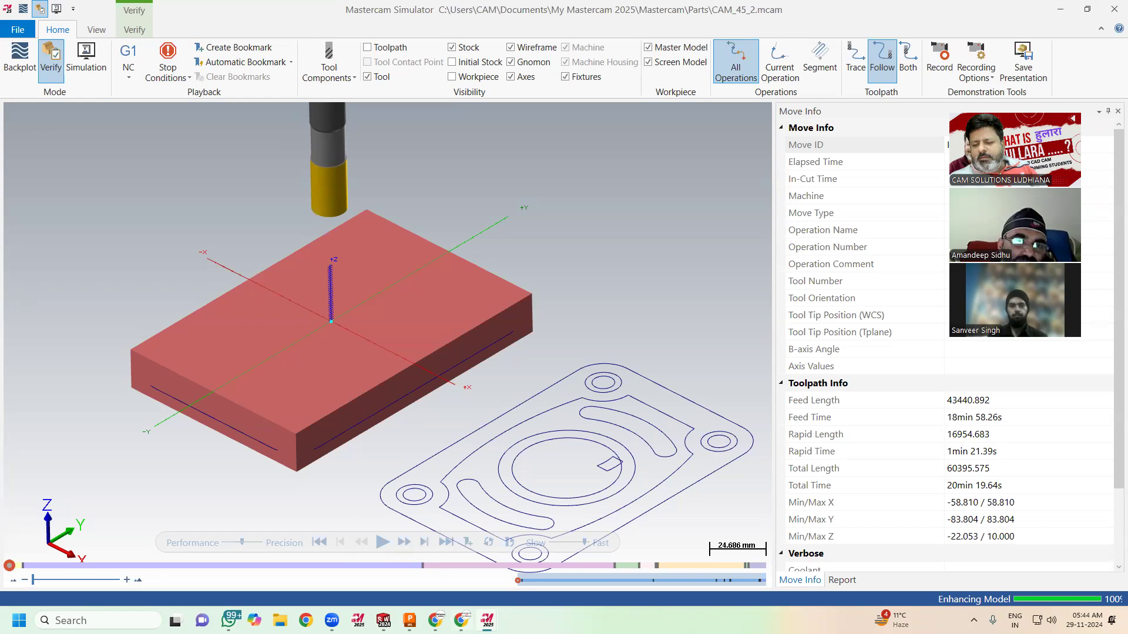
{"action": "mouse_move", "coordinate": [487, 620]}
{"action": "left_click", "coordinate": [449, 575]}
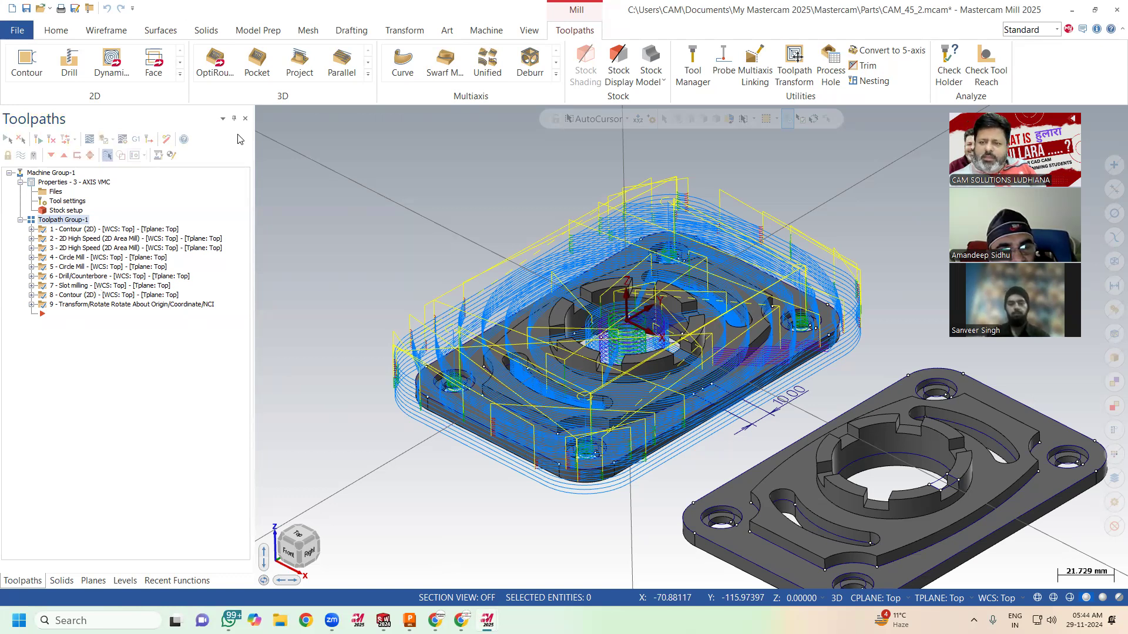
Step: Start a stock model named ALL with a rectangular 100 × 150 × 20 mm initial shape taken from the stock setup
{"action": "left_click", "coordinate": [651, 61]}
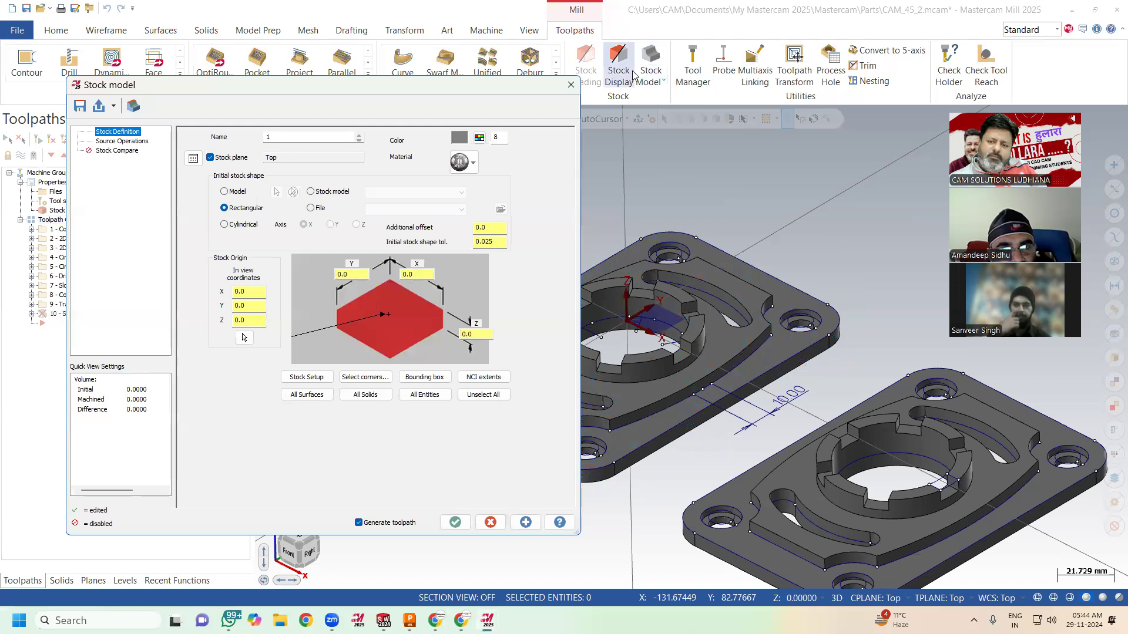
{"action": "double_click", "coordinate": [289, 140]}
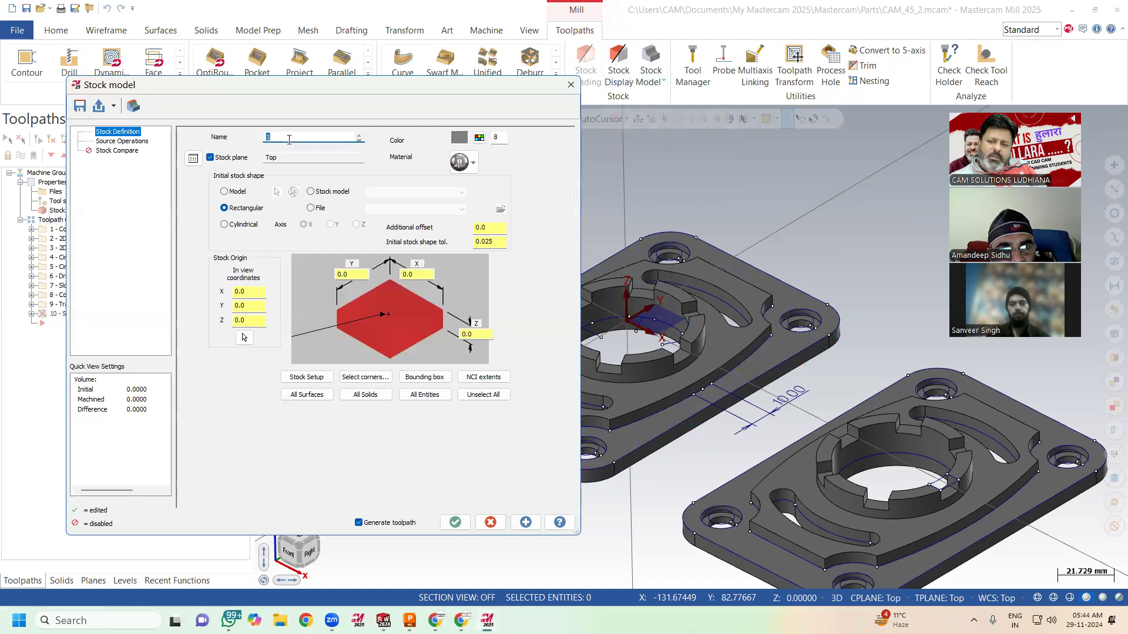
{"action": "type", "text": "ALL"}
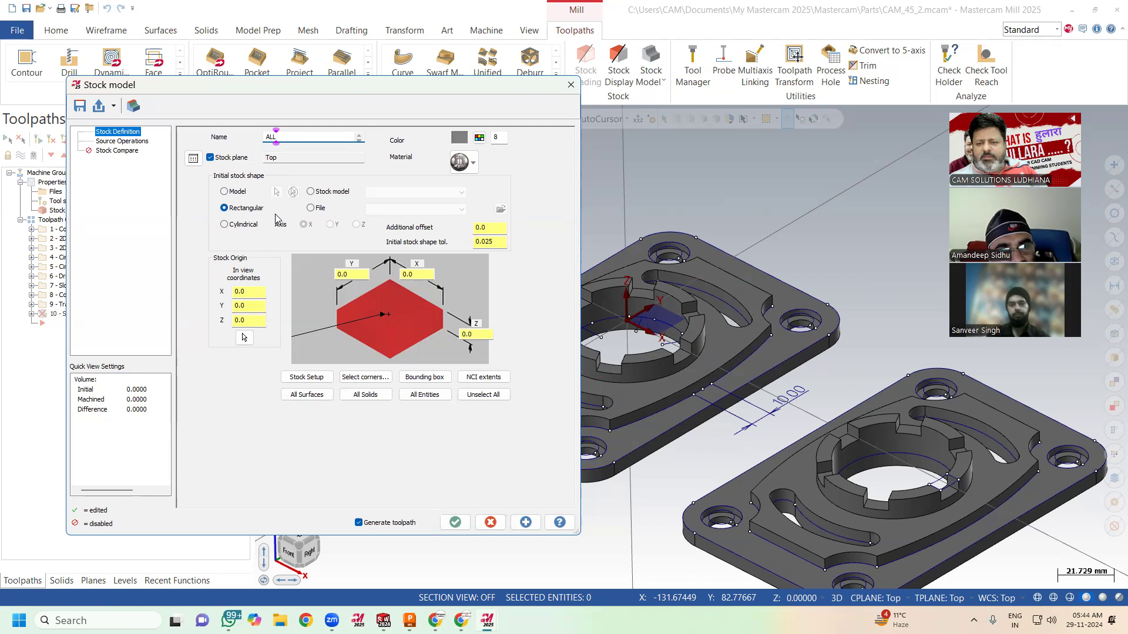
{"action": "left_click", "coordinate": [305, 377]}
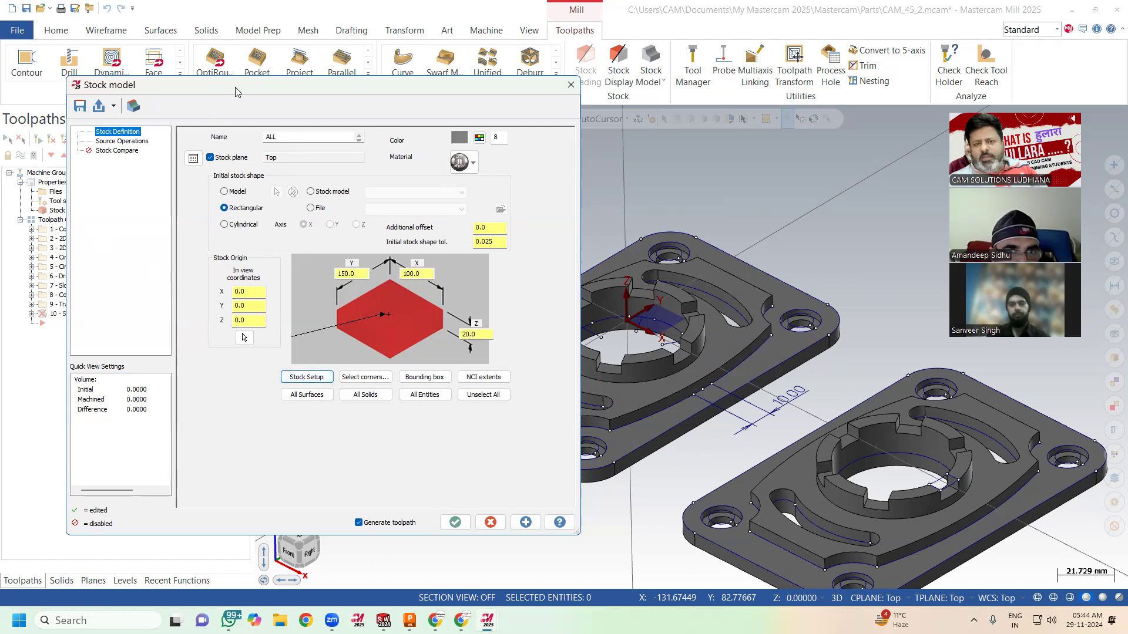
Step: Set all nine operations of Toolpath Group-1 as the stock model's source operations
{"action": "left_click_drag", "start_coordinate": [235, 87], "coordinate": [324, 73]}
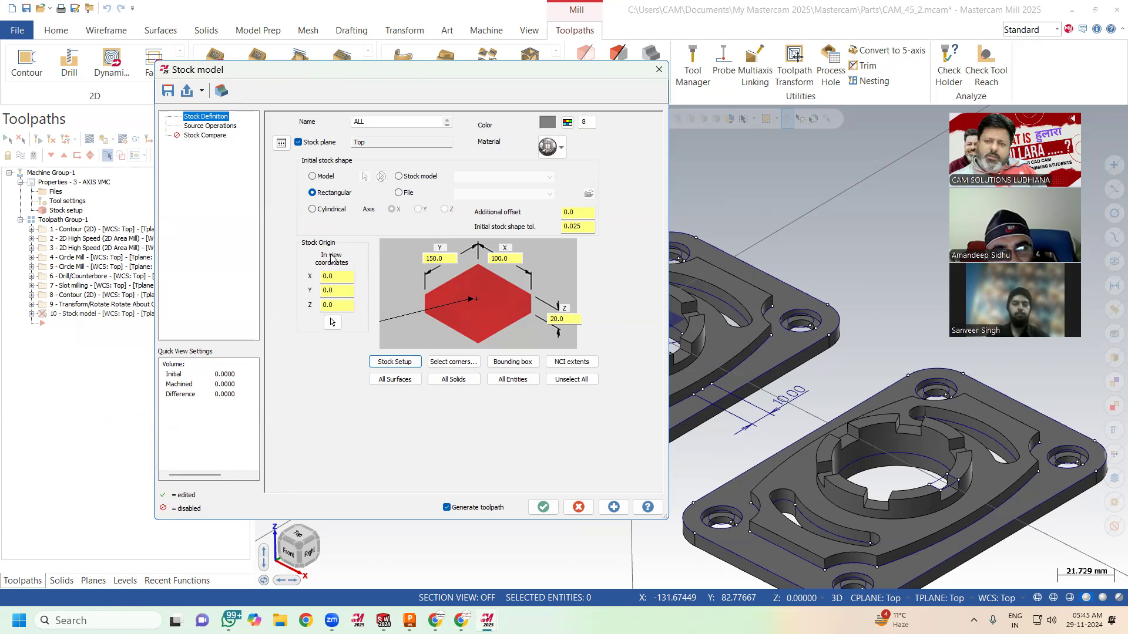
{"action": "left_click", "coordinate": [211, 127]}
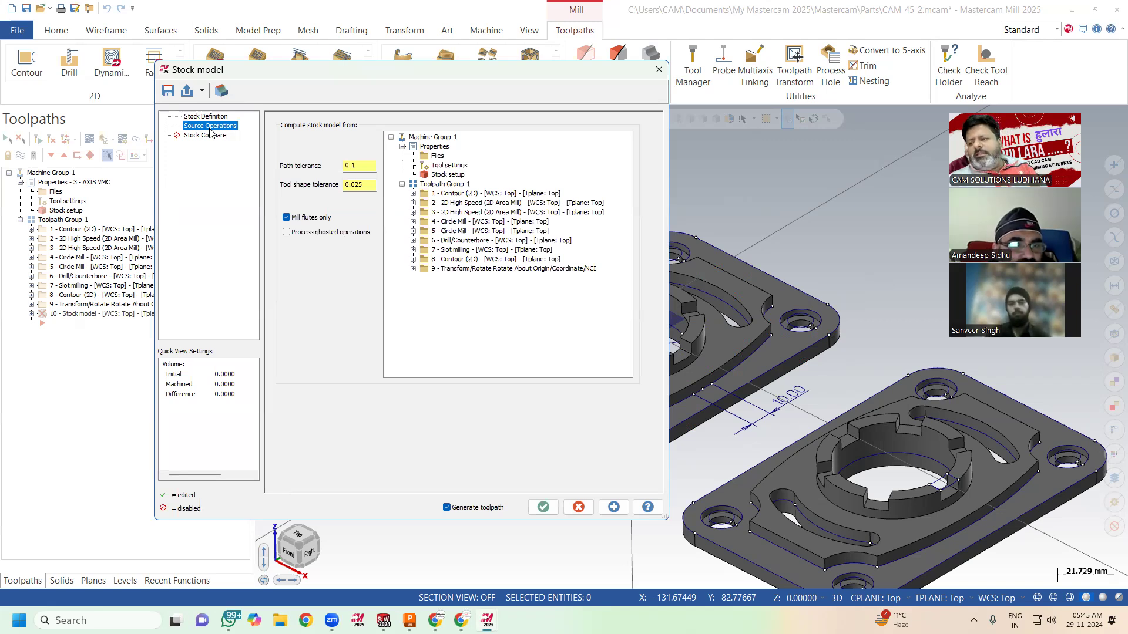
{"action": "left_click", "coordinate": [442, 185]}
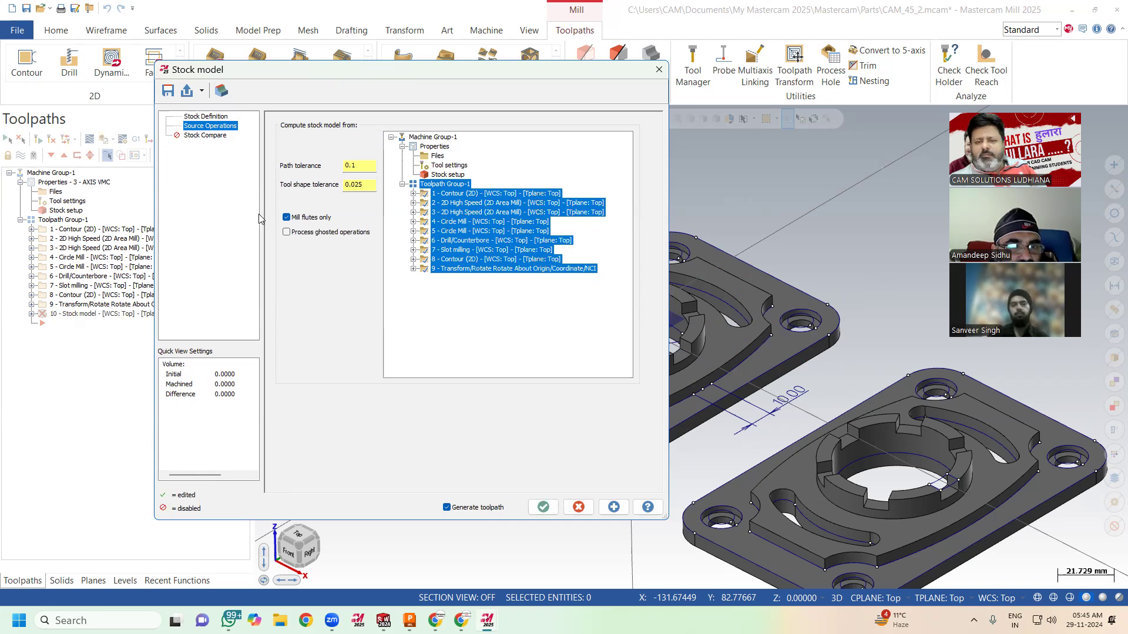
Step: Enable Stock Compare and choose the solid plate at the origin as the part model for comparison
{"action": "left_click", "coordinate": [200, 136]}
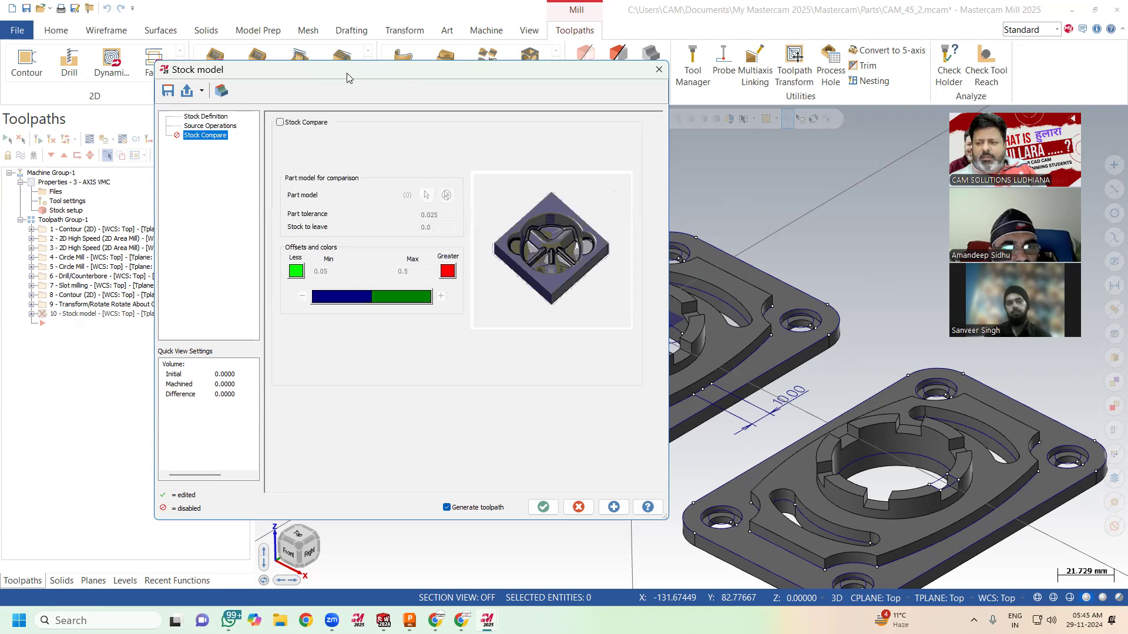
{"action": "left_click_drag", "start_coordinate": [346, 76], "coordinate": [254, 114]}
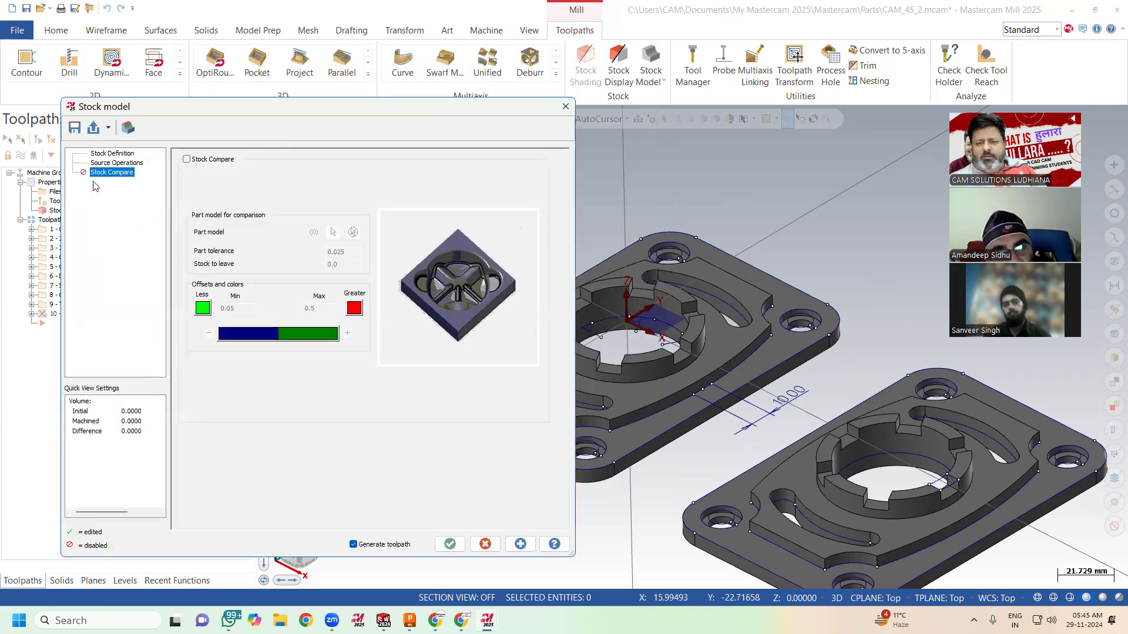
{"action": "left_click", "coordinate": [186, 160]}
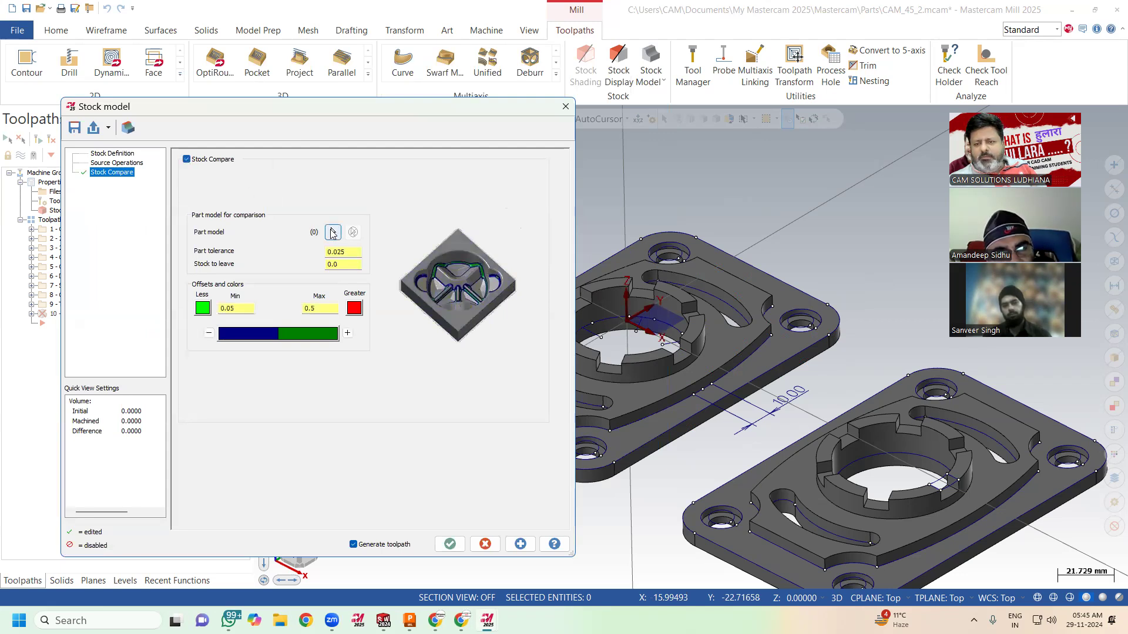
{"action": "left_click", "coordinate": [333, 232]}
{"action": "left_click", "coordinate": [640, 367]}
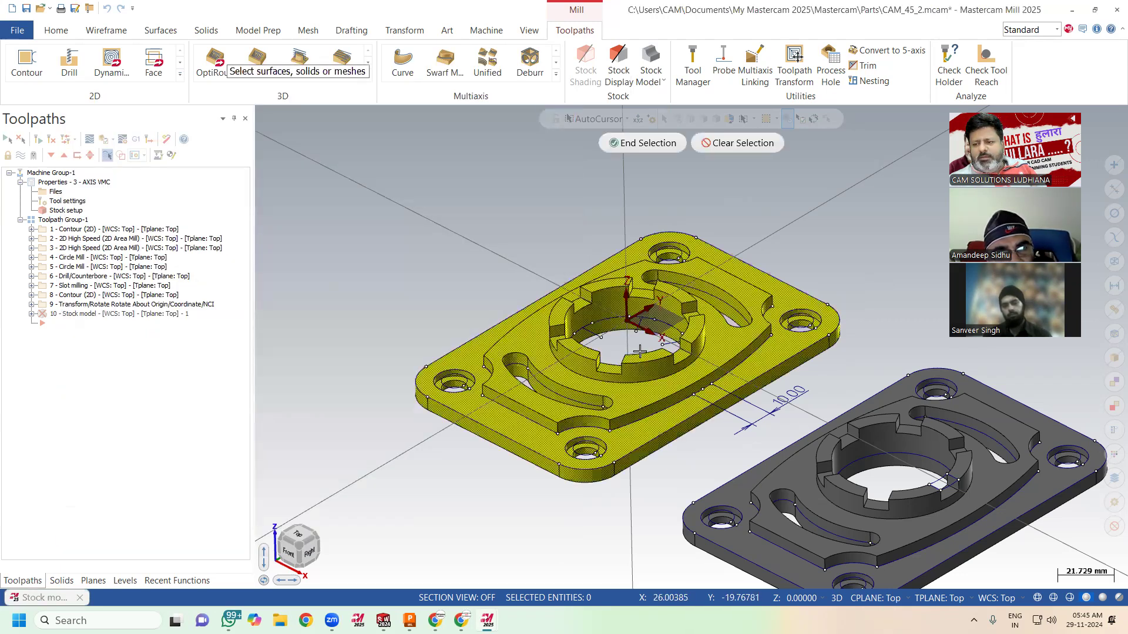
{"action": "key", "text": "Return"}
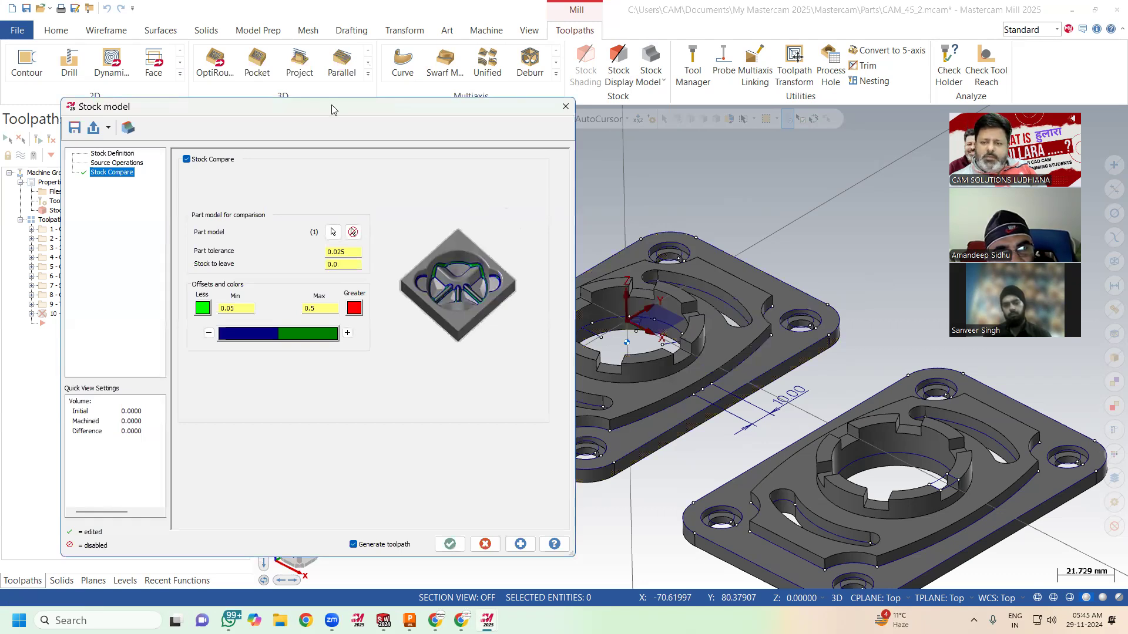
{"action": "left_click_drag", "start_coordinate": [332, 110], "coordinate": [424, 94]}
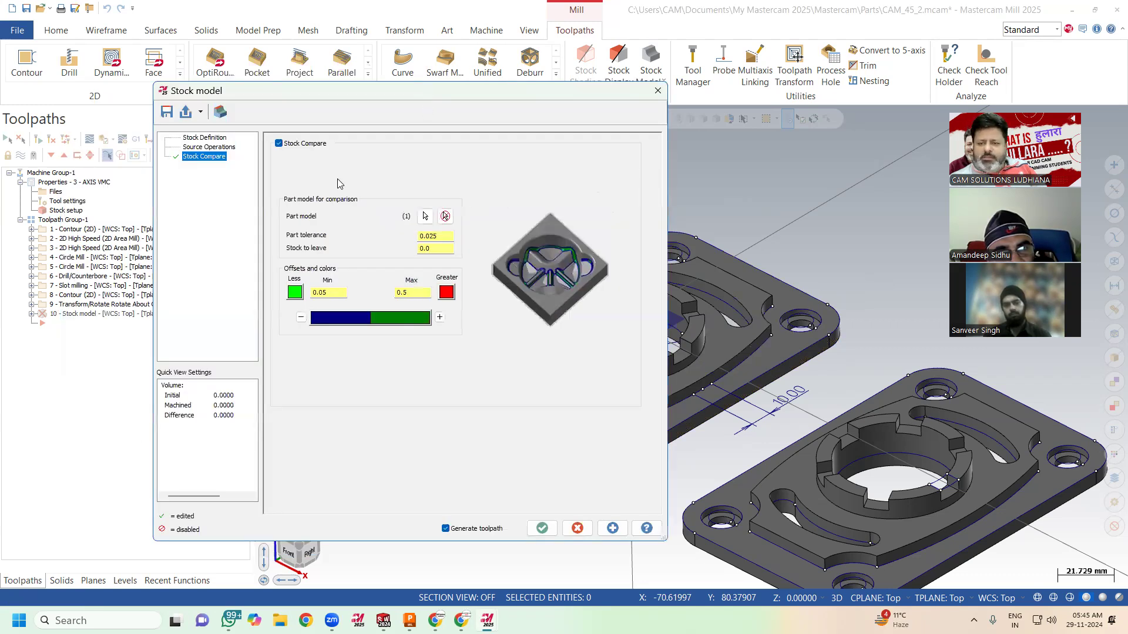
Step: Review the comparison's minimum and maximum offsets and their colours, and generate the stock model
{"action": "double_click", "coordinate": [410, 293]}
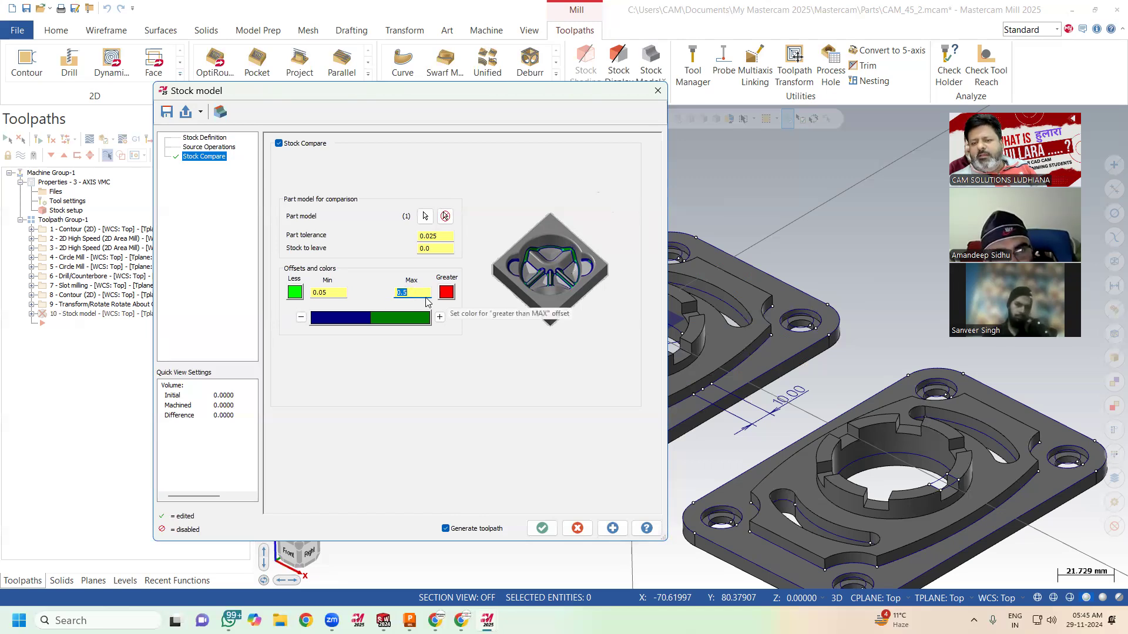
{"action": "double_click", "coordinate": [334, 293]}
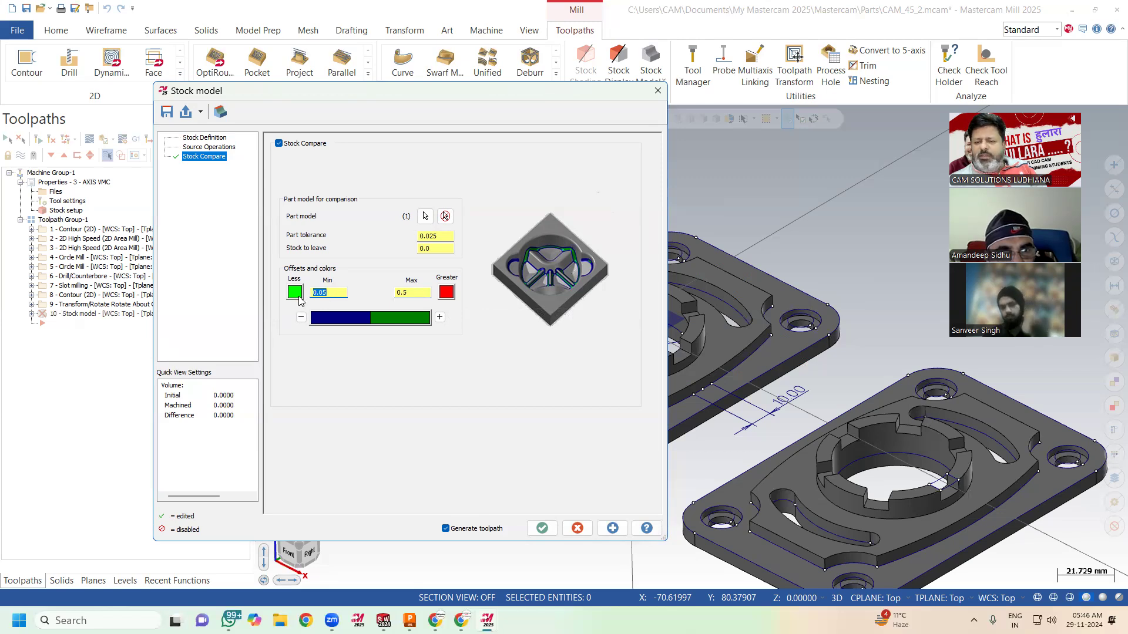
{"action": "double_click", "coordinate": [398, 293]}
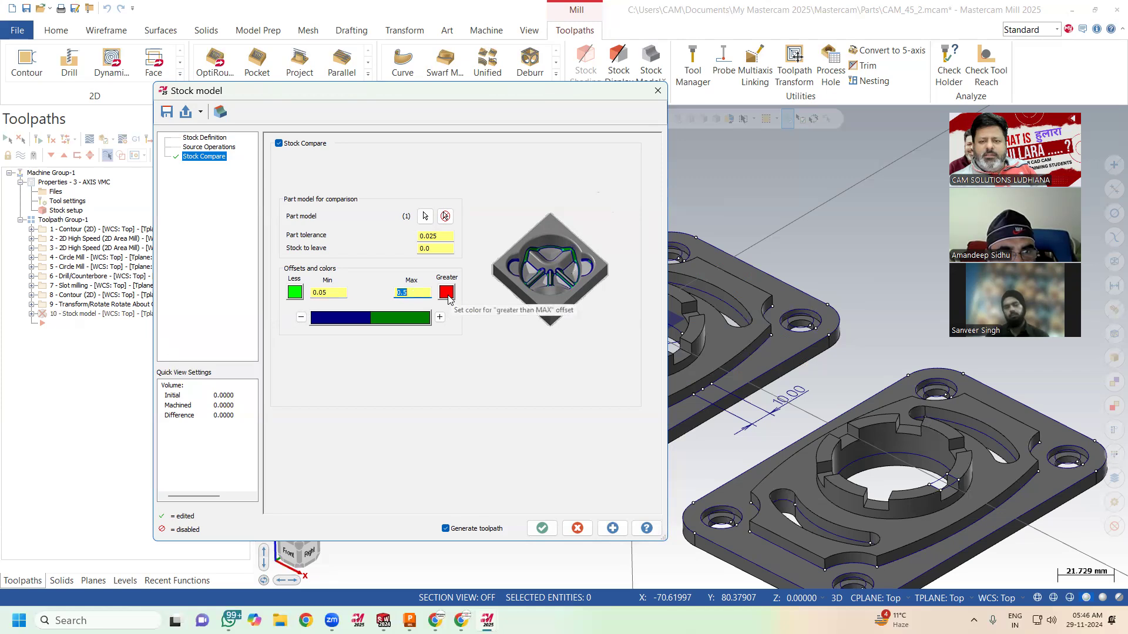
{"action": "left_click", "coordinate": [541, 532]}
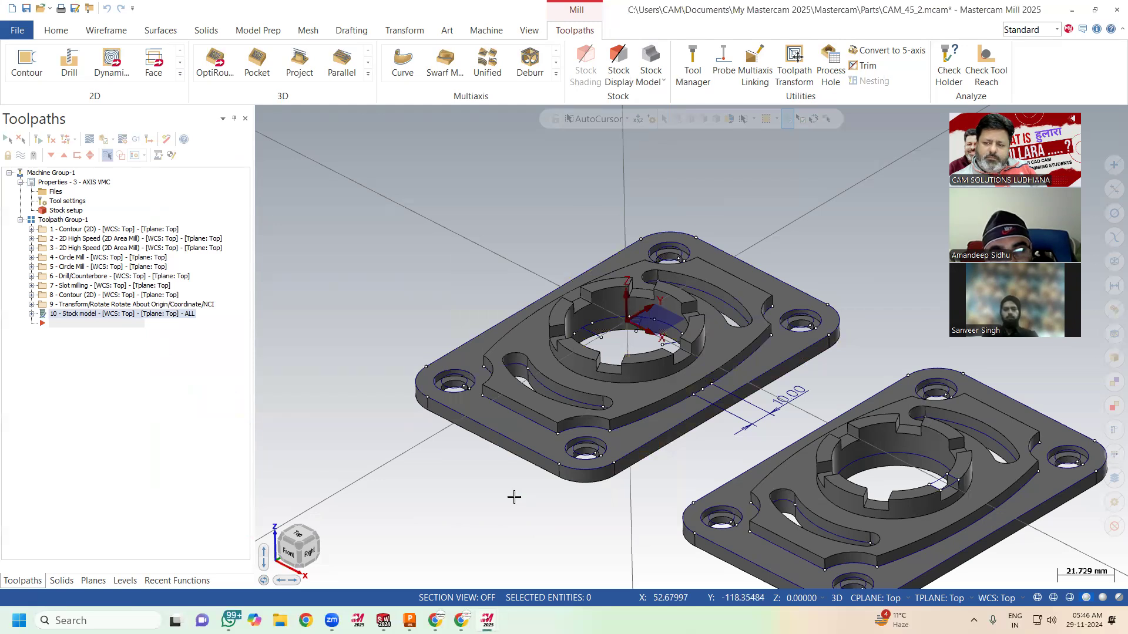
Step: Display the ALL stock model and examine the comparison colours inside the plate's front corner counterbored hole
{"action": "left_click", "coordinate": [46, 314]}
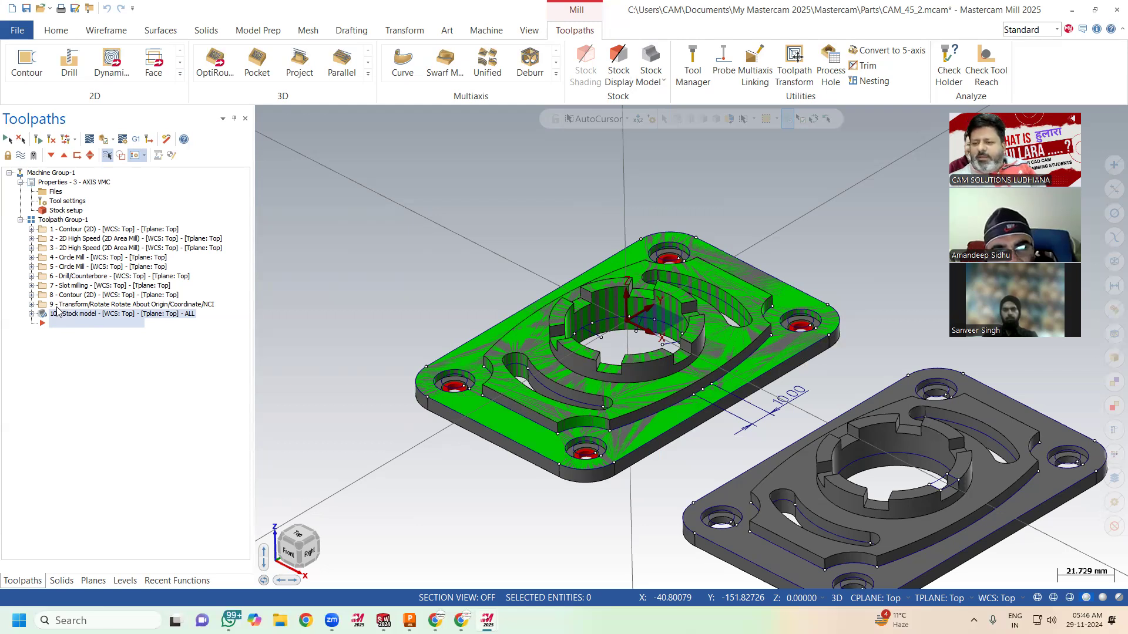
{"action": "scroll", "coordinate": [592, 466], "scroll_direction": "up", "scroll_amount": 2}
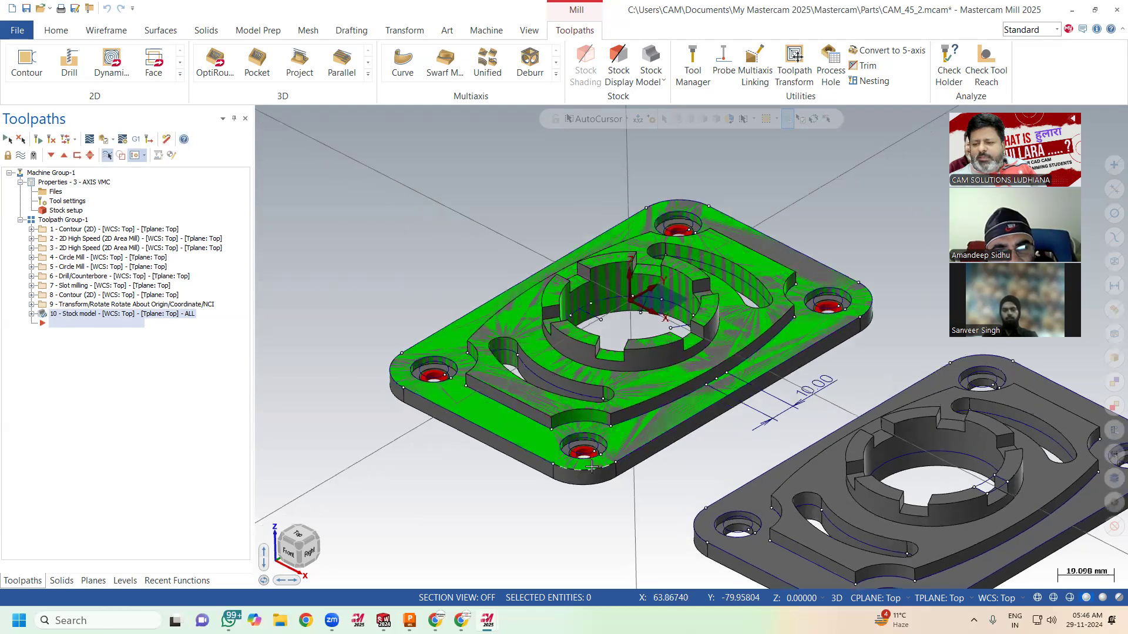
{"action": "scroll", "coordinate": [592, 466], "scroll_direction": "up", "scroll_amount": 5}
{"action": "scroll", "coordinate": [592, 440], "scroll_direction": "up", "scroll_amount": 3}
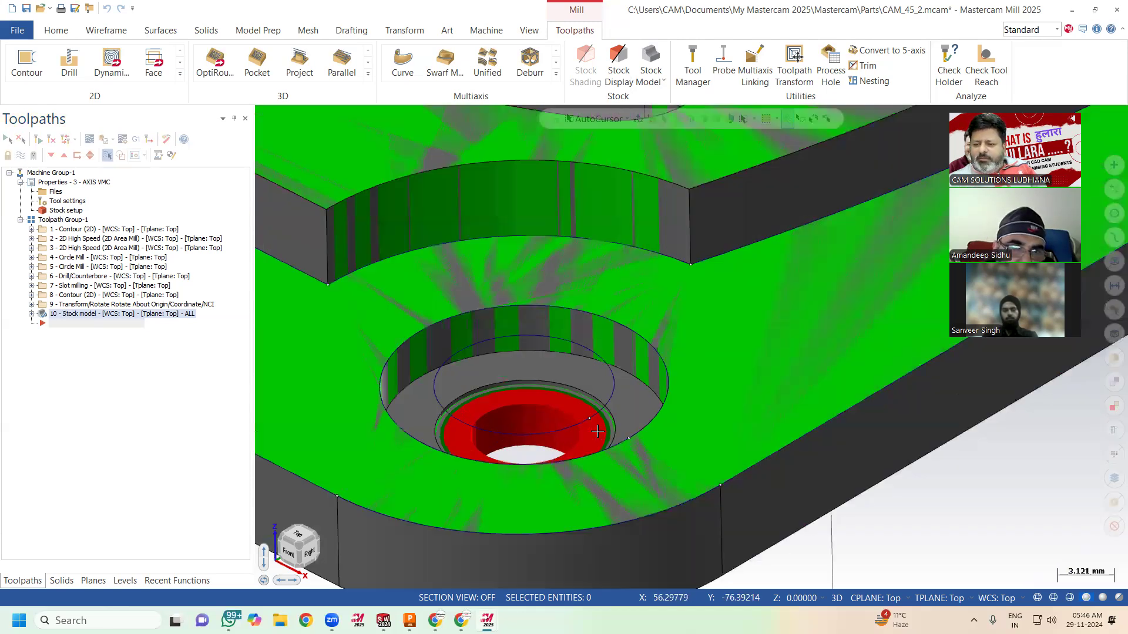
{"action": "scroll", "coordinate": [603, 436], "scroll_direction": "down", "scroll_amount": 1}
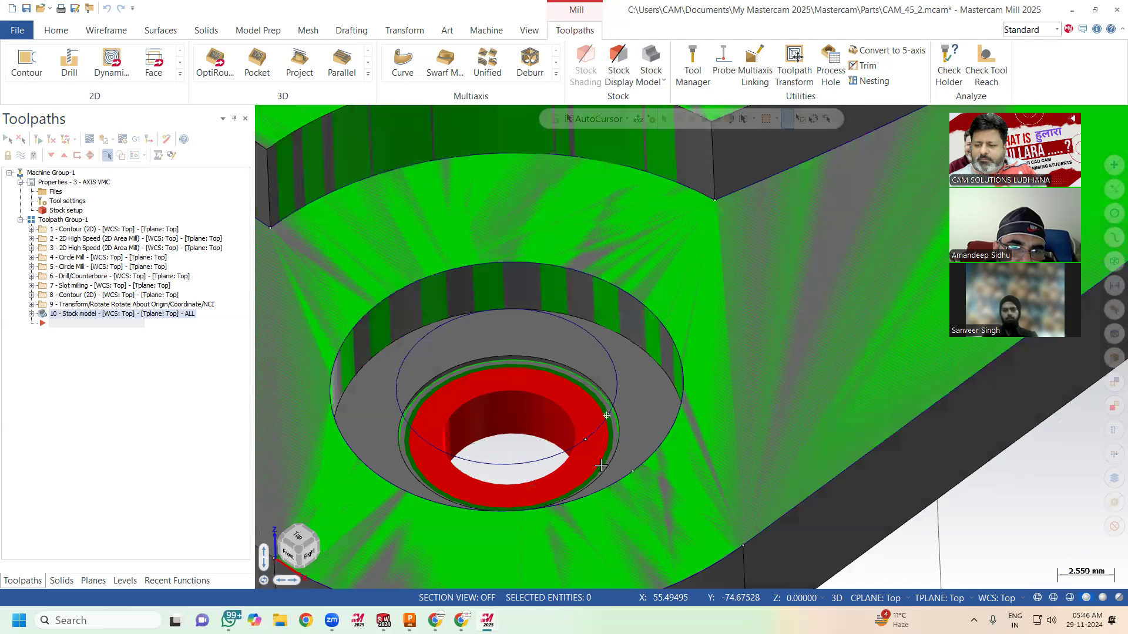
{"action": "key", "text": "alt+1"}
{"action": "middle_click_drag", "start_coordinate": [602, 445], "coordinate": [603, 406]}
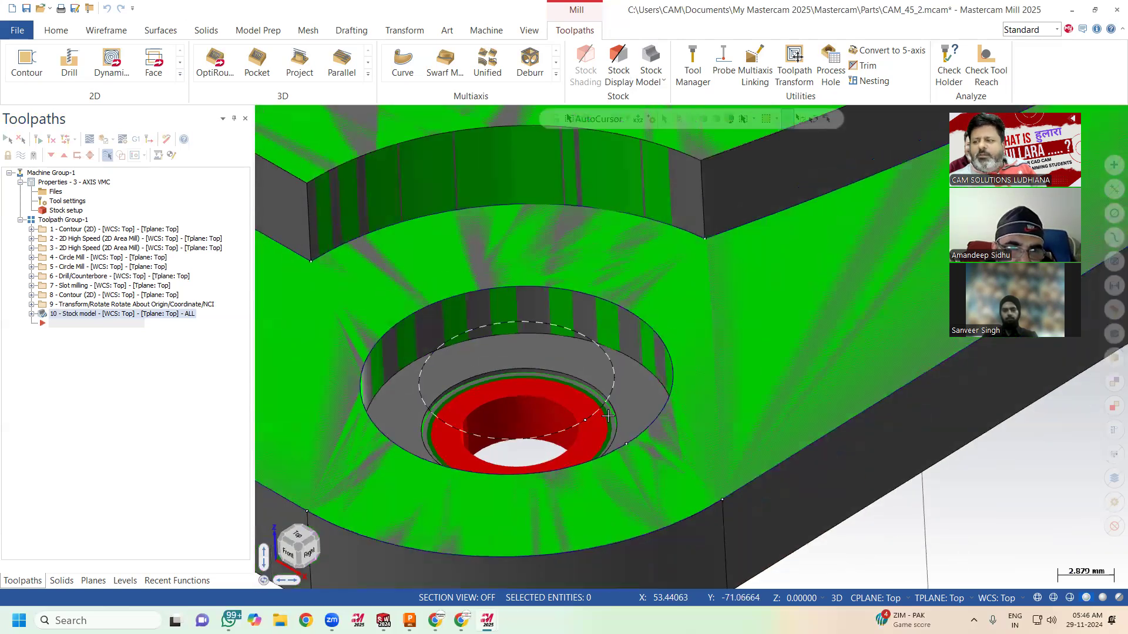
{"action": "scroll", "coordinate": [608, 415], "scroll_direction": "down", "scroll_amount": 6}
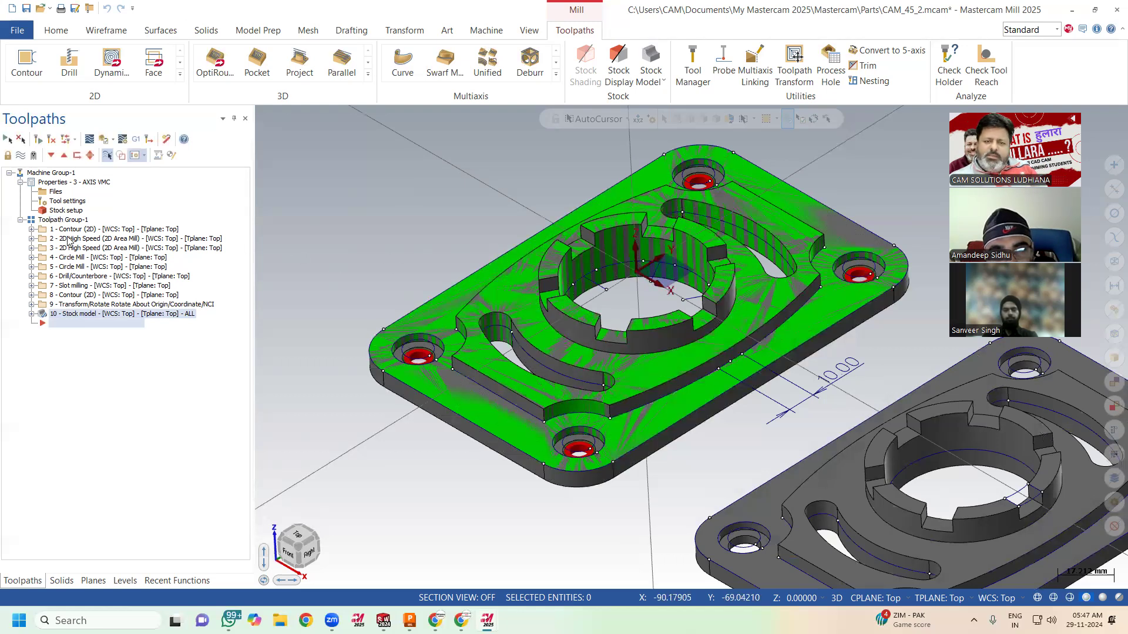
Step: Set the stock to leave on walls to 1 mm in operation 2, the 2D Area Mill toolpath, and regenerate it
{"action": "left_click", "coordinate": [31, 230]}
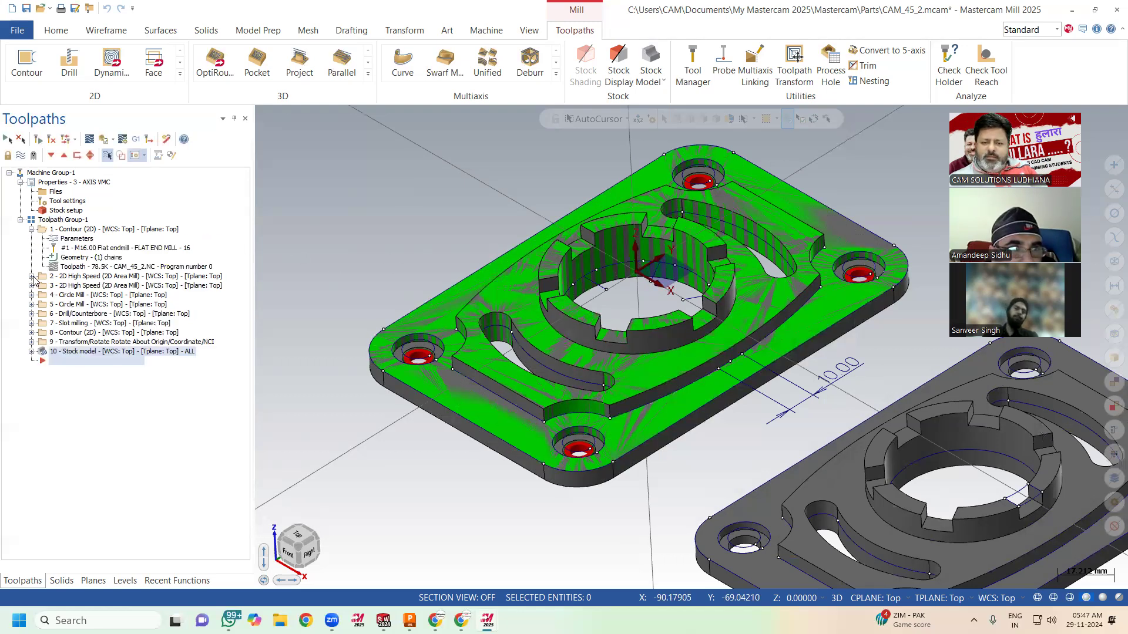
{"action": "left_click", "coordinate": [71, 277]}
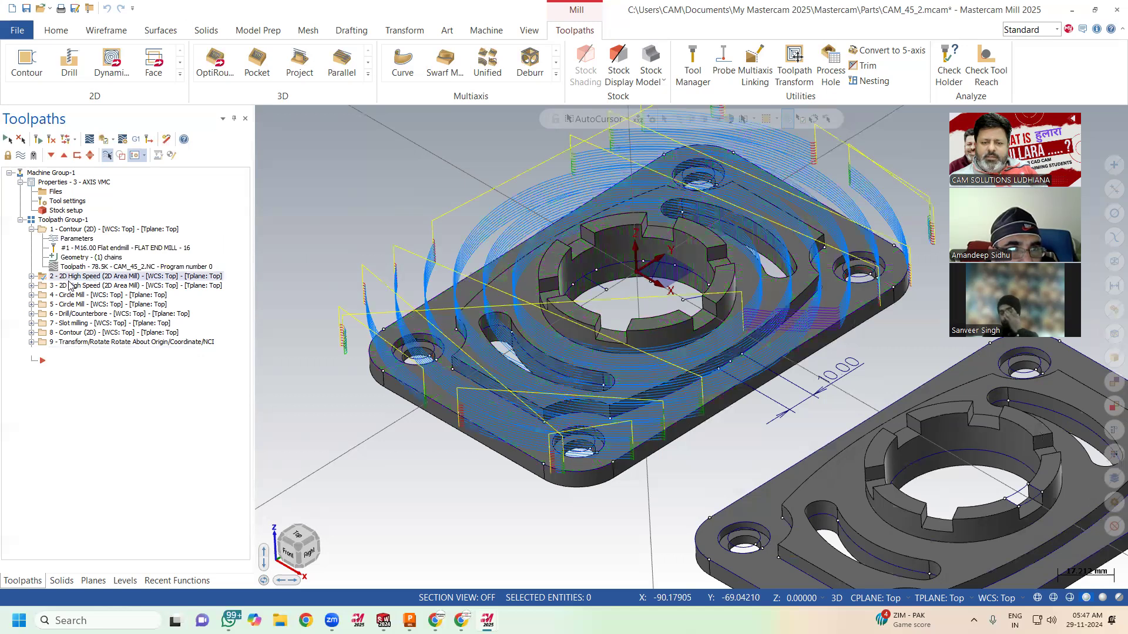
{"action": "left_click", "coordinate": [31, 277]}
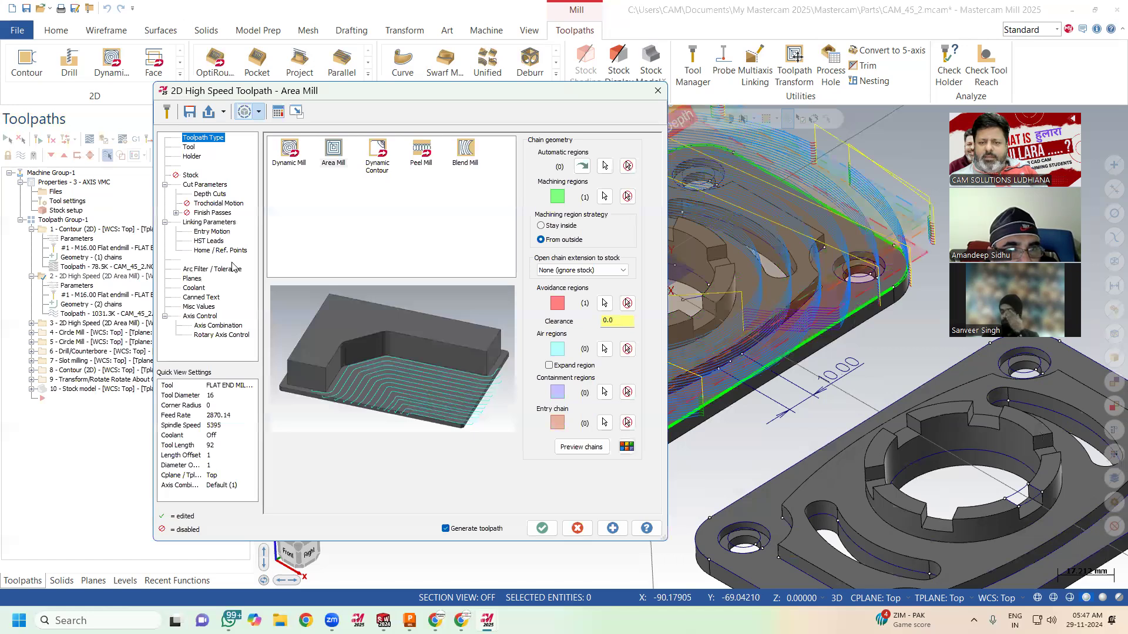
{"action": "left_click", "coordinate": [198, 186]}
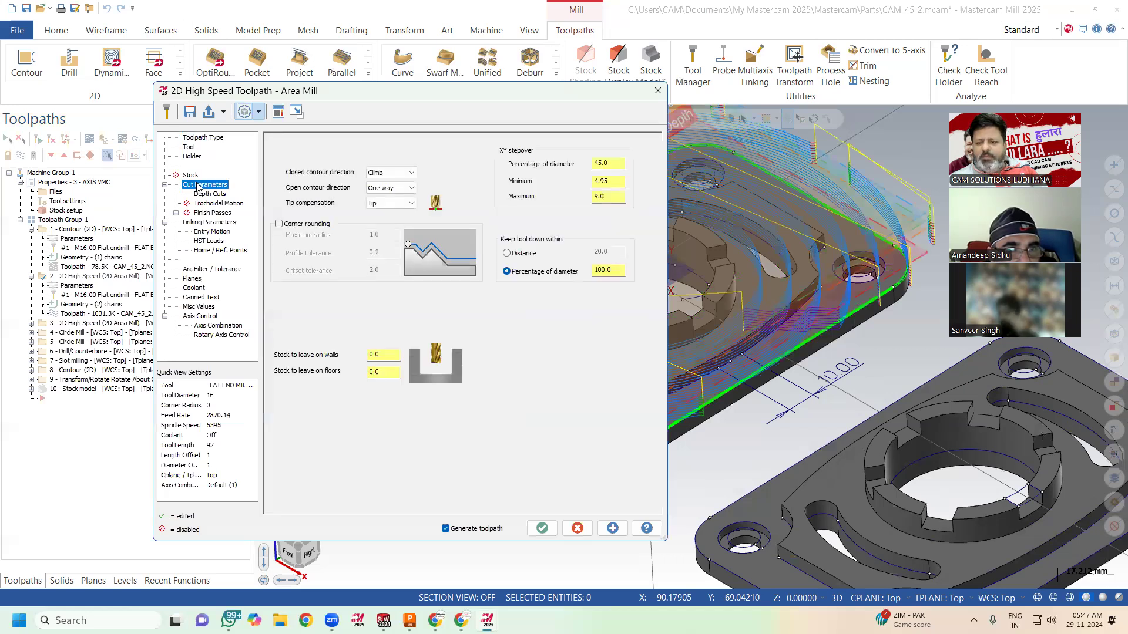
{"action": "left_click_drag", "start_coordinate": [381, 357], "coordinate": [330, 360]}
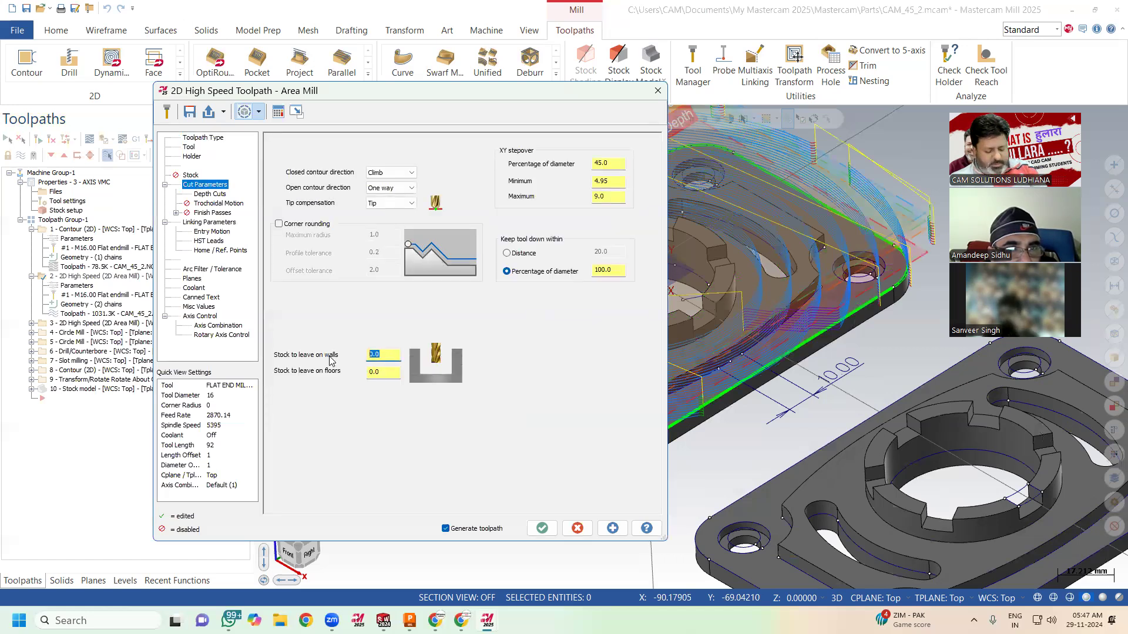
{"action": "type", "text": "1"}
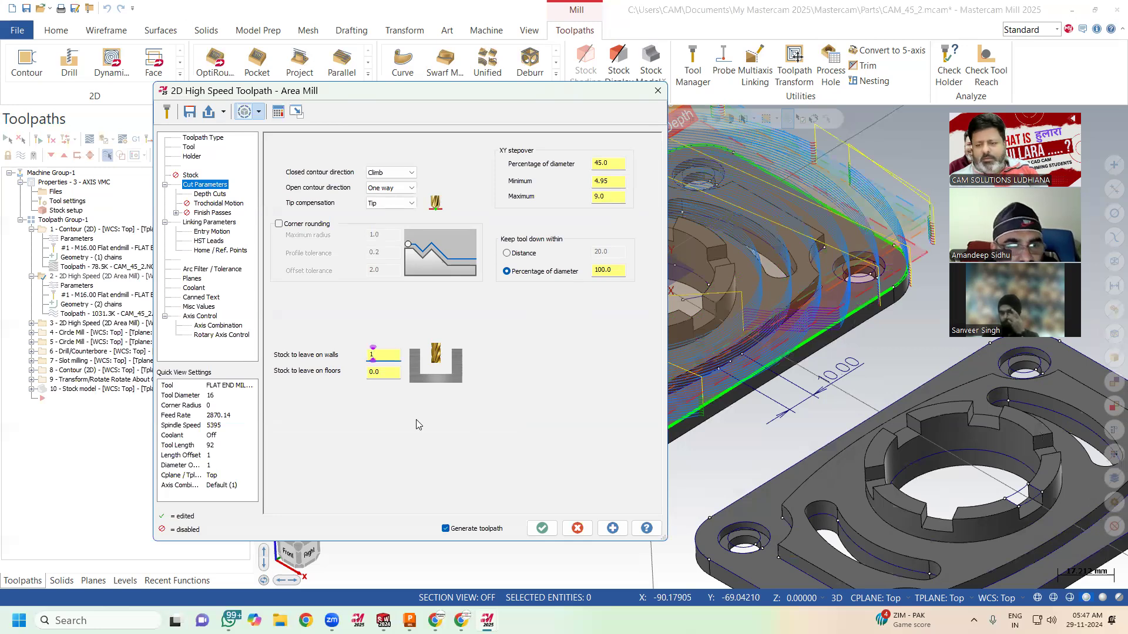
{"action": "left_click", "coordinate": [540, 528]}
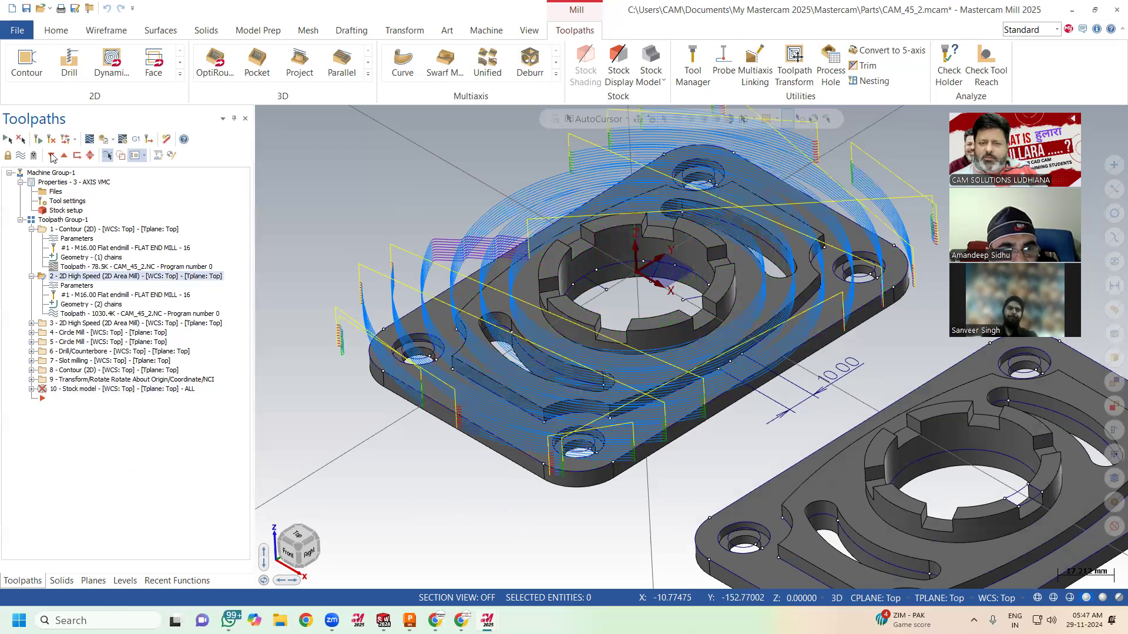
Step: Regenerate the outdated ALL stock model and examine the comparison colours on the central ring's outer wall
{"action": "left_click", "coordinate": [50, 140]}
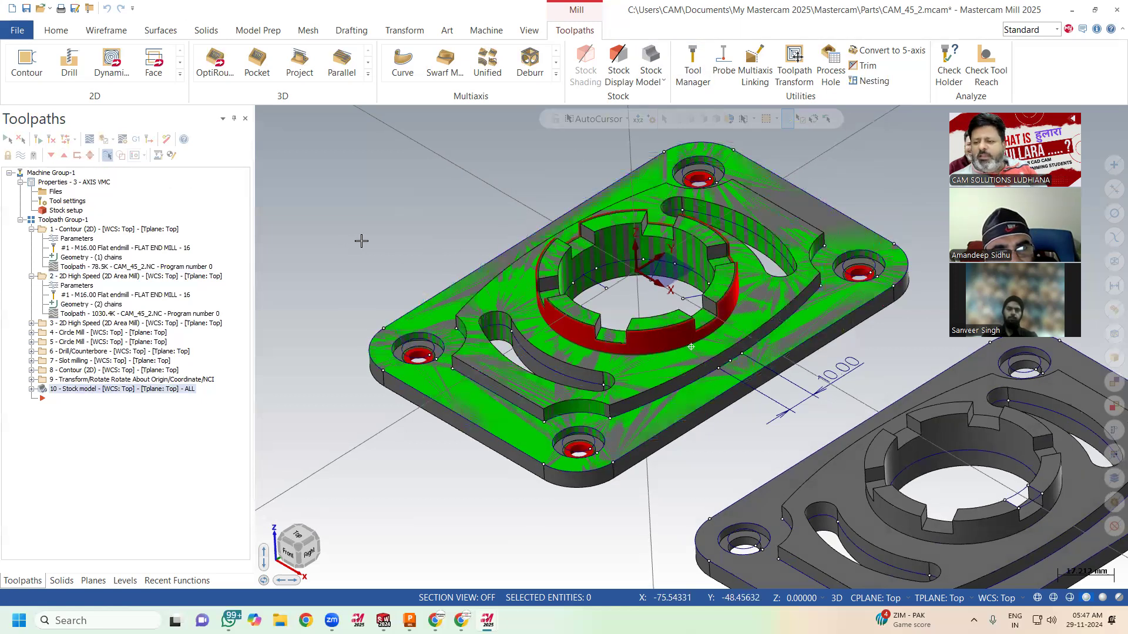
{"action": "scroll", "coordinate": [676, 344], "scroll_direction": "up", "scroll_amount": 2}
{"action": "scroll", "coordinate": [667, 320], "scroll_direction": "up", "scroll_amount": 2}
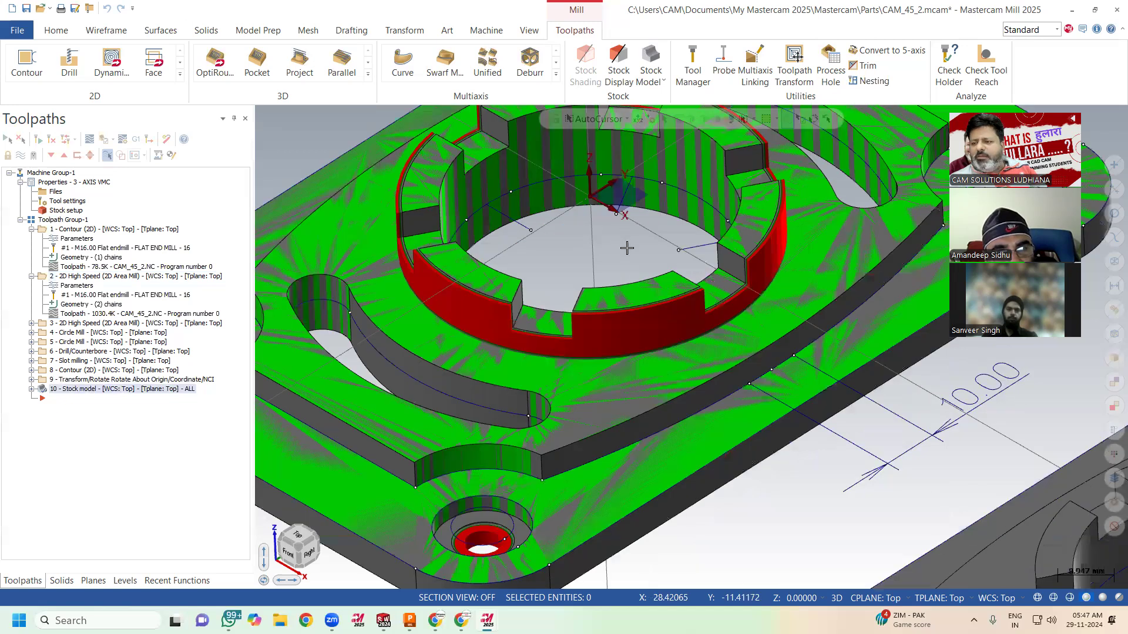
{"action": "scroll", "coordinate": [626, 248], "scroll_direction": "up", "scroll_amount": 2}
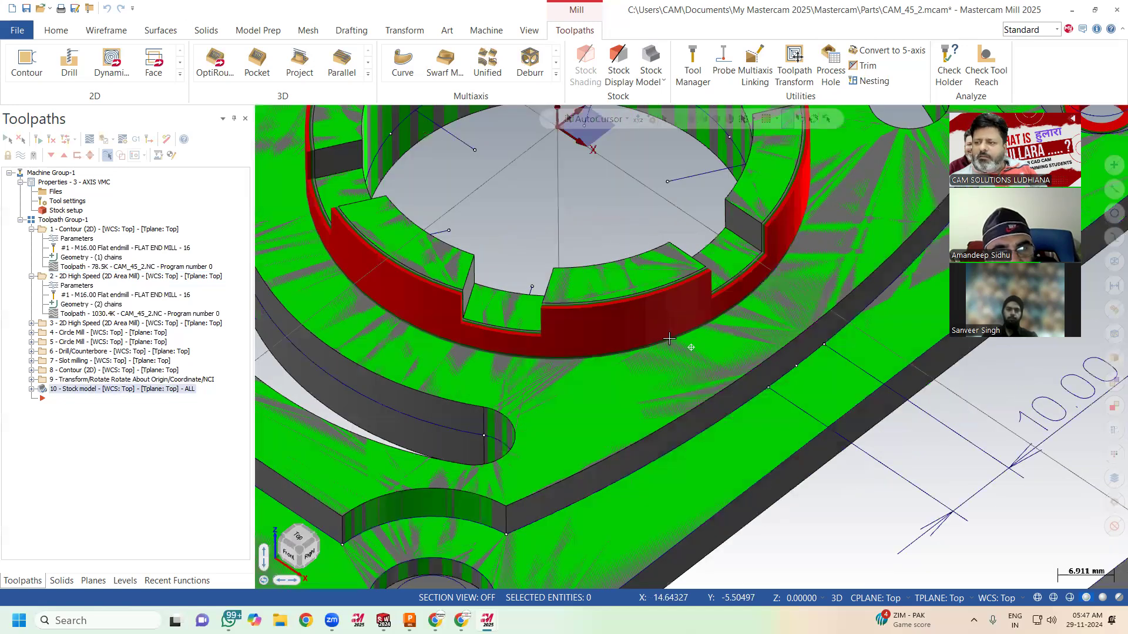
Step: Set the stock to leave on walls to 0 in operation 2, the 2D Area Mill toolpath, and regenerate it
{"action": "scroll", "coordinate": [669, 339], "scroll_direction": "down", "scroll_amount": 5}
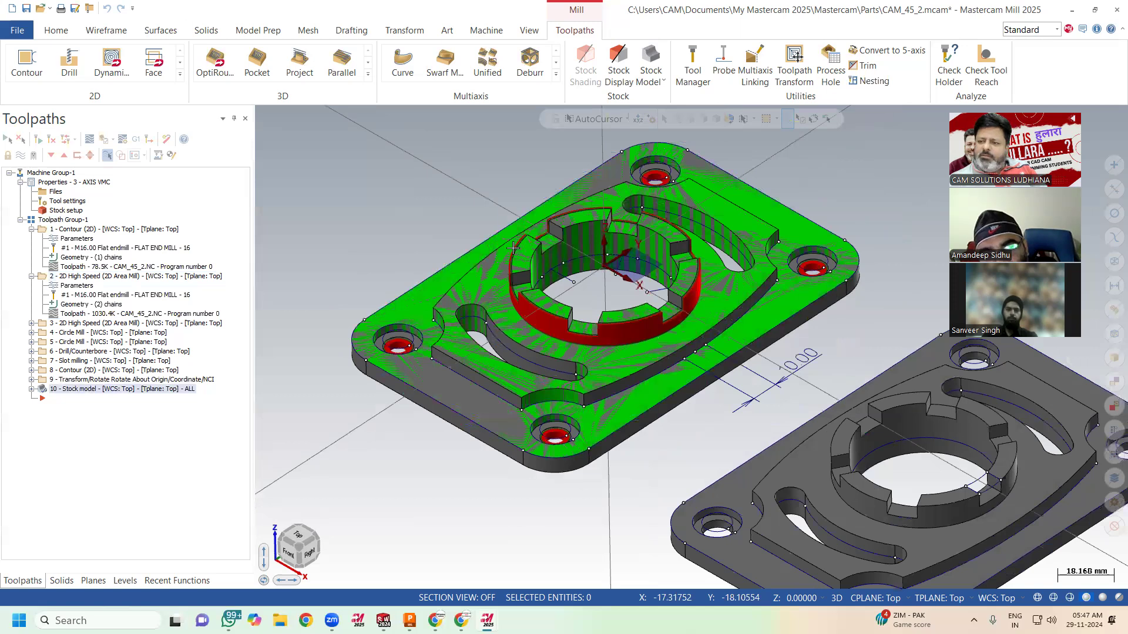
{"action": "scroll", "coordinate": [513, 248], "scroll_direction": "up", "scroll_amount": 1}
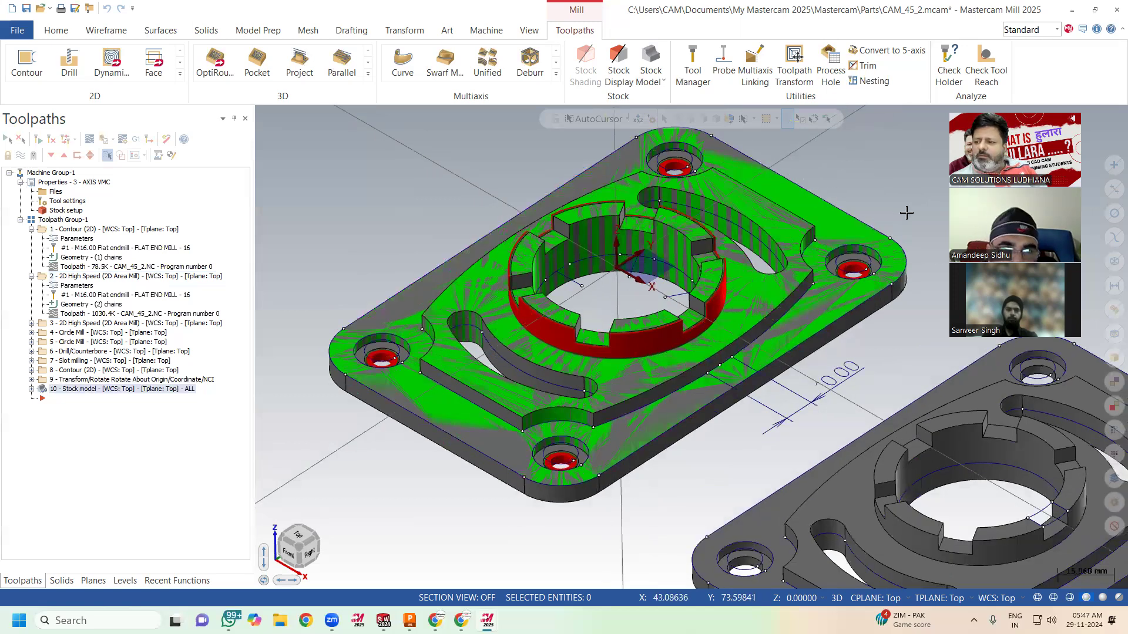
{"action": "left_click", "coordinate": [32, 229]}
{"action": "left_click", "coordinate": [32, 238]}
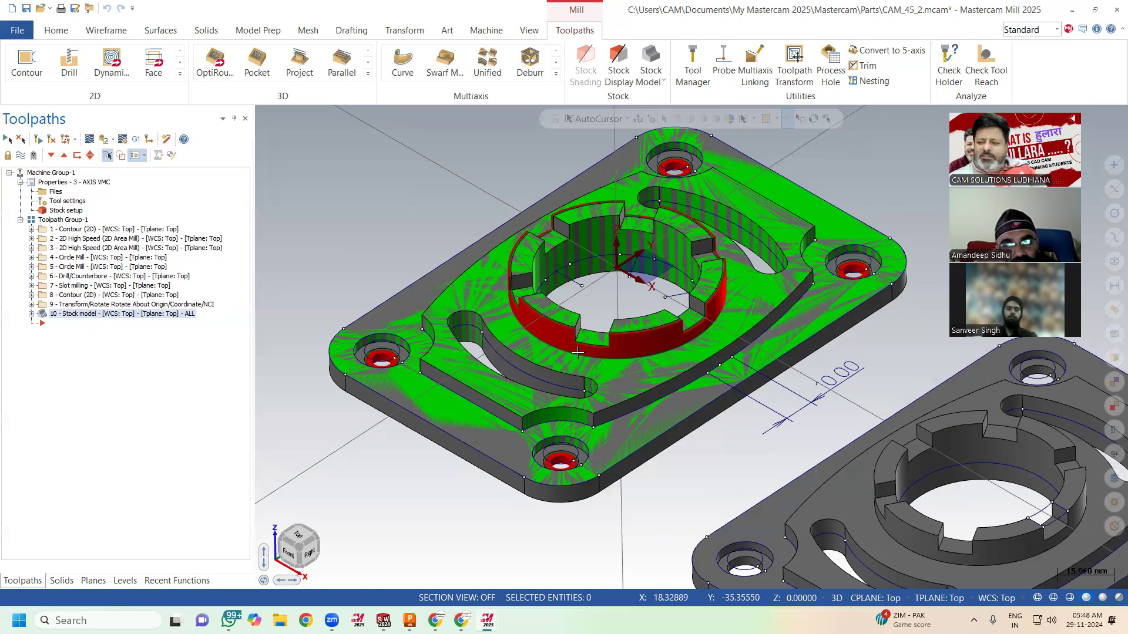
{"action": "left_click", "coordinate": [31, 239]}
{"action": "left_click", "coordinate": [74, 258]}
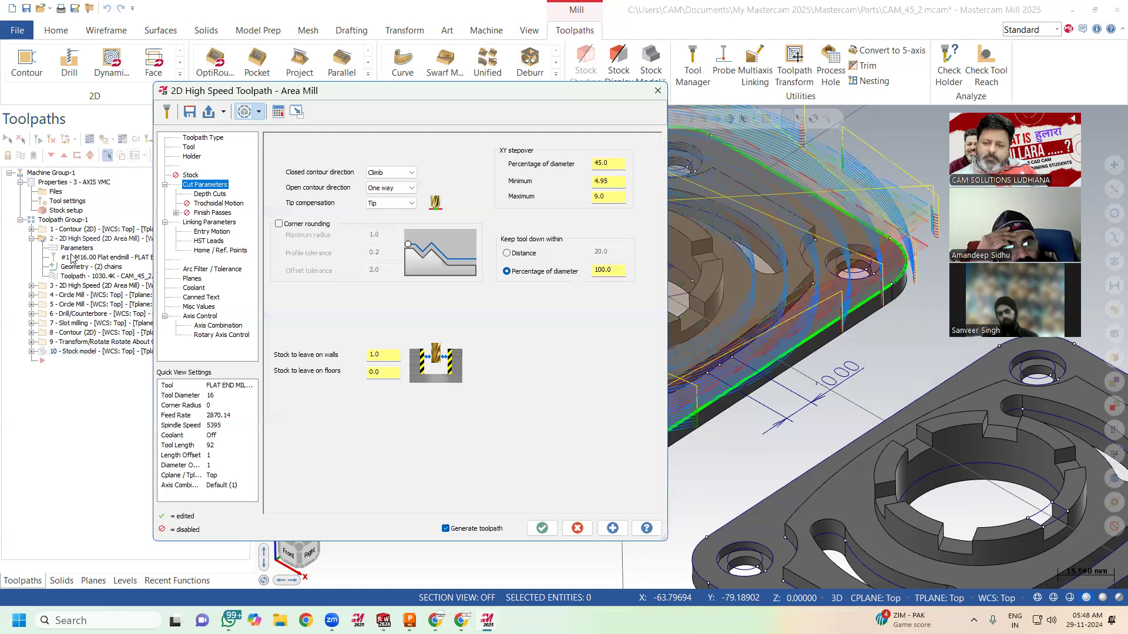
{"action": "left_click_drag", "start_coordinate": [385, 356], "coordinate": [326, 361]}
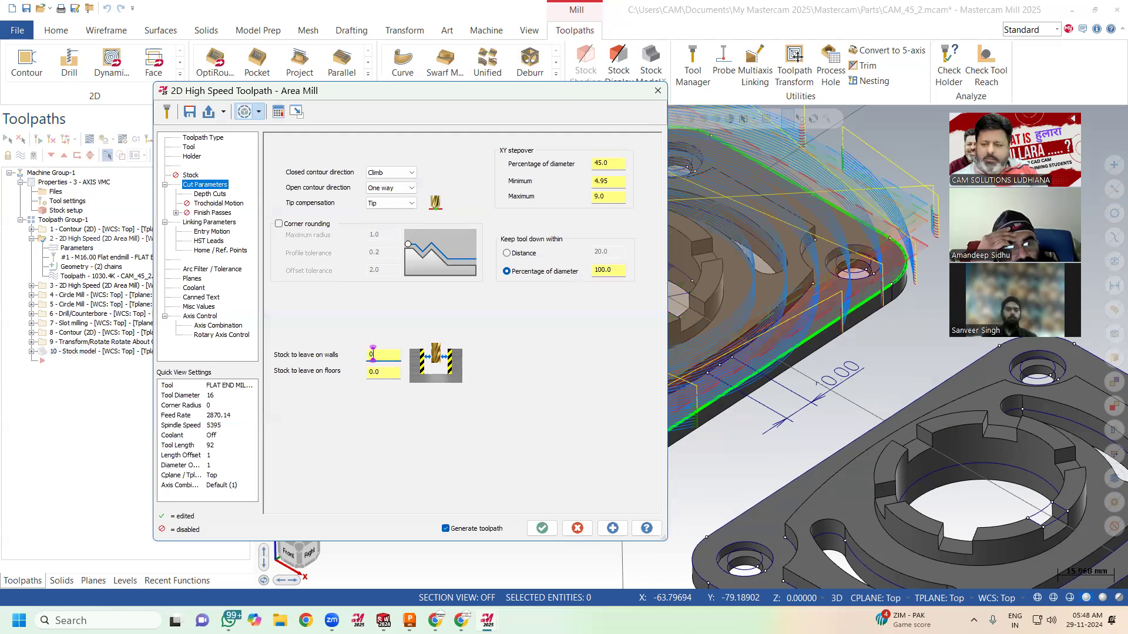
{"action": "left_click", "coordinate": [542, 528]}
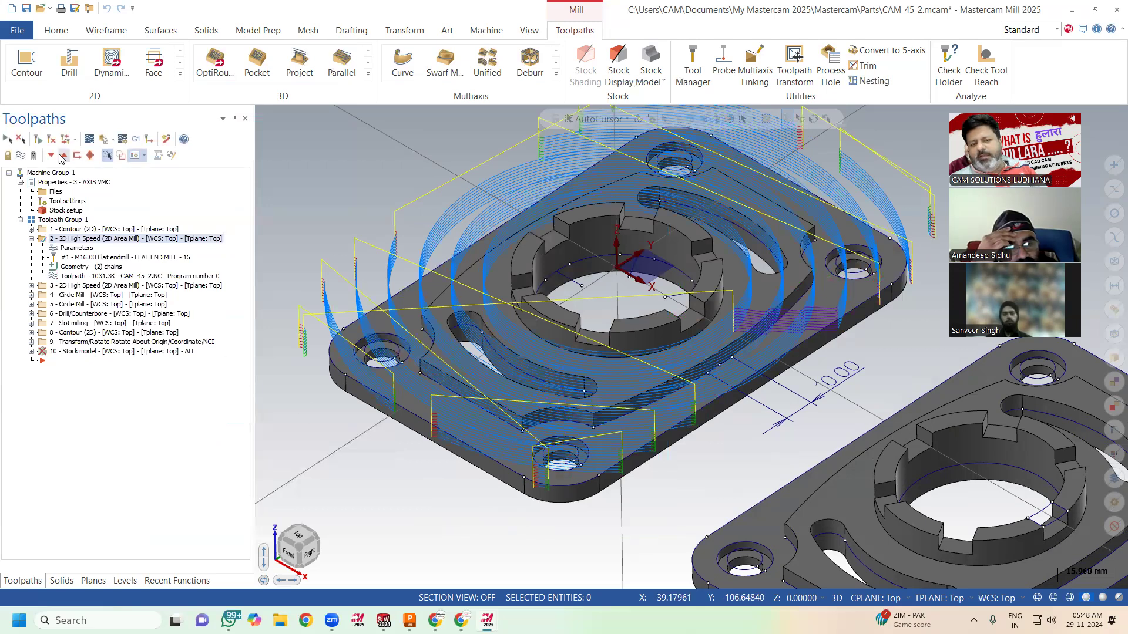
{"action": "left_click", "coordinate": [32, 239]}
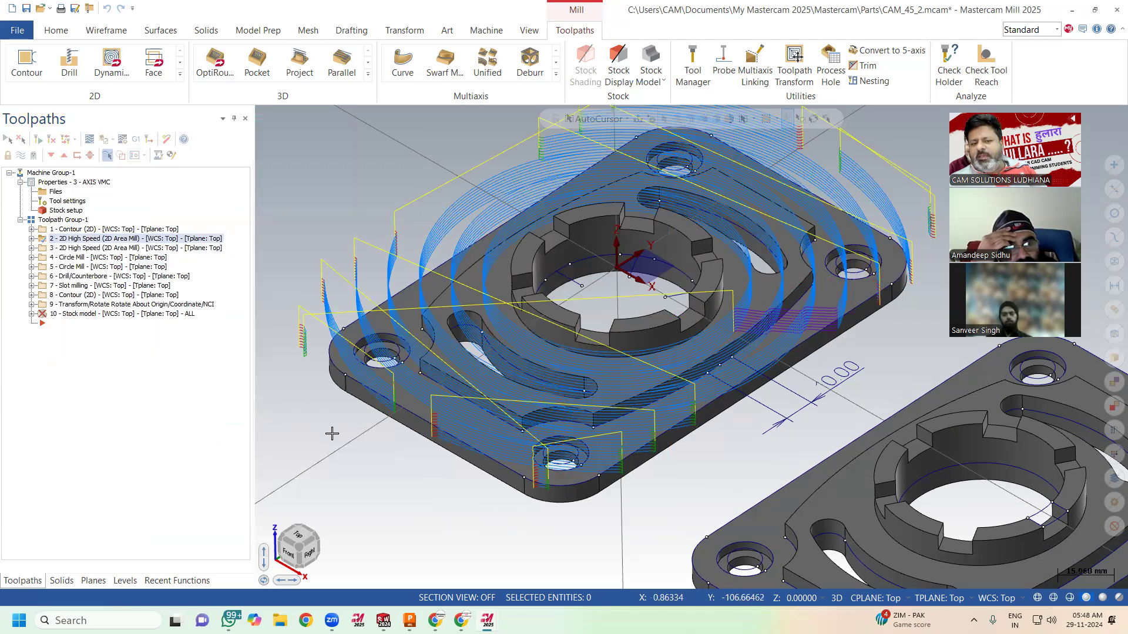
Step: Regenerate the outdated ALL stock model and examine the comparison colours over the whole plate
{"action": "left_click", "coordinate": [51, 140]}
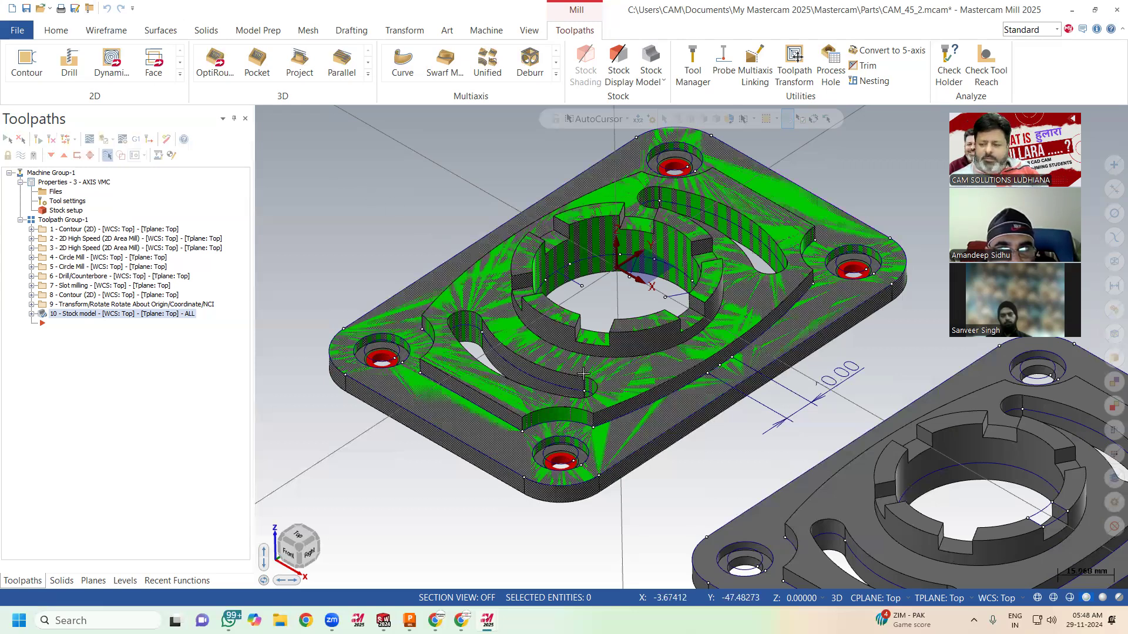
{"action": "scroll", "coordinate": [550, 364], "scroll_direction": "down", "scroll_amount": 2}
{"action": "middle_click_drag", "start_coordinate": [511, 367], "coordinate": [781, 382]}
{"action": "scroll", "coordinate": [623, 288], "scroll_direction": "up", "scroll_amount": 1}
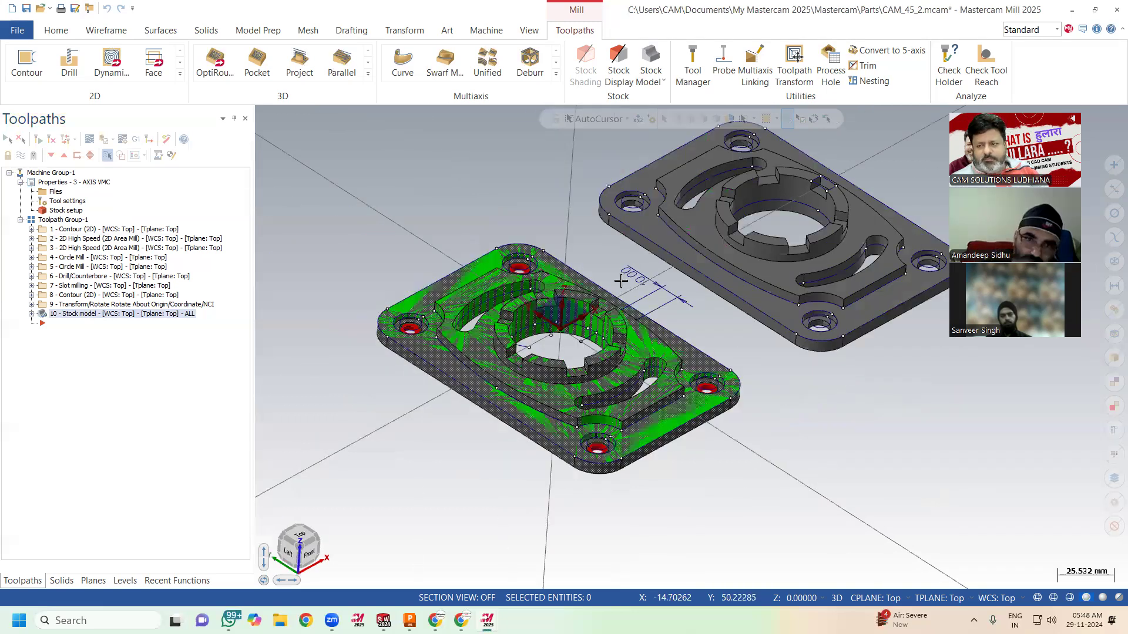
{"action": "scroll", "coordinate": [620, 285], "scroll_direction": "up", "scroll_amount": 1}
{"action": "middle_click_drag", "start_coordinate": [620, 286], "coordinate": [617, 284]}
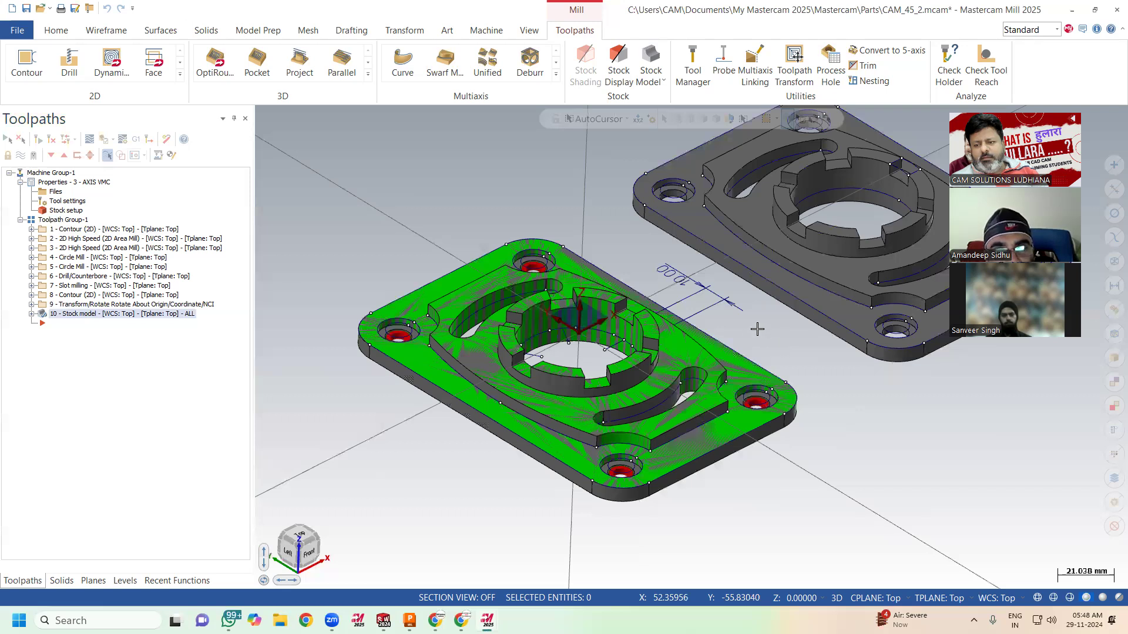
{"action": "scroll", "coordinate": [759, 364], "scroll_direction": "up", "scroll_amount": 1}
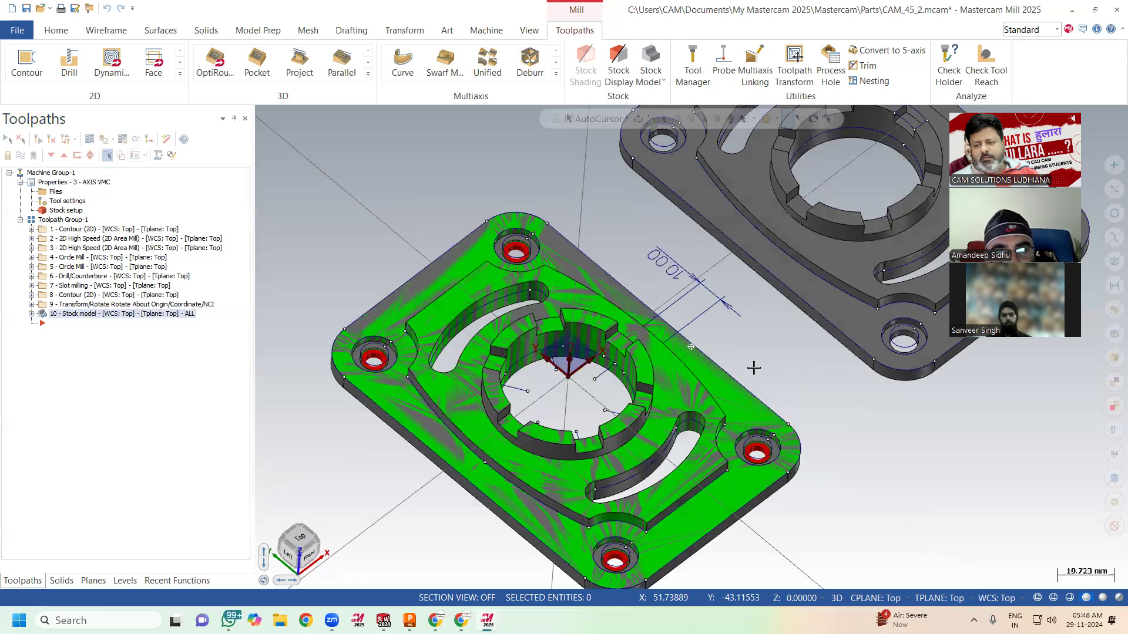
Step: Delete the 10.00 dimension between the two plates
{"action": "middle_click_drag", "start_coordinate": [753, 327], "coordinate": [719, 303]}
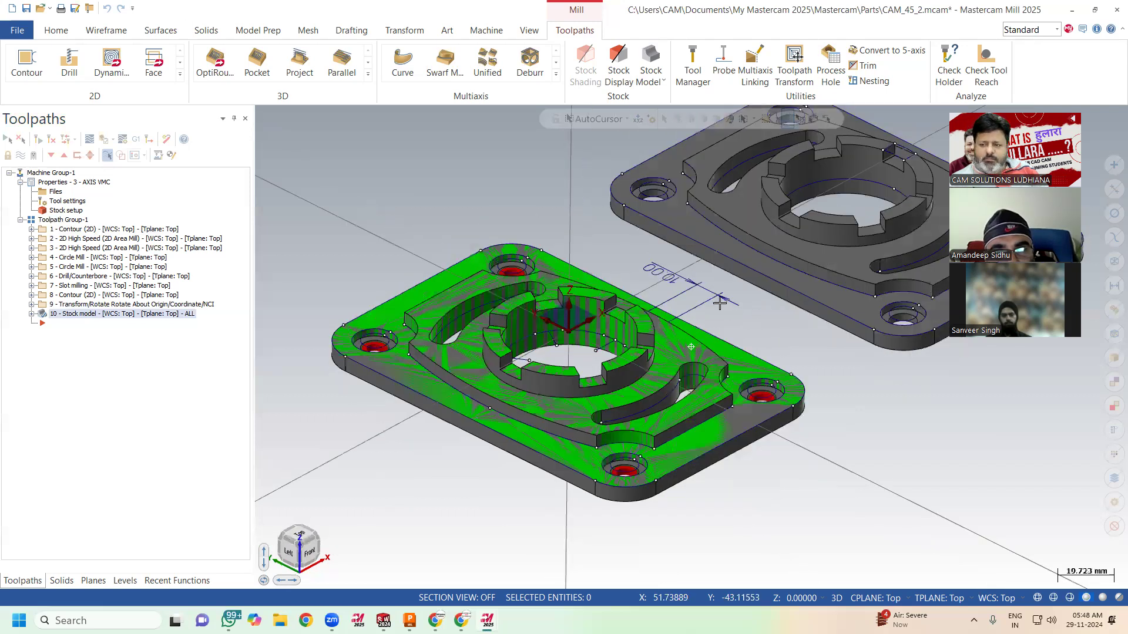
{"action": "left_click", "coordinate": [711, 300]}
{"action": "key", "text": "Delete"}
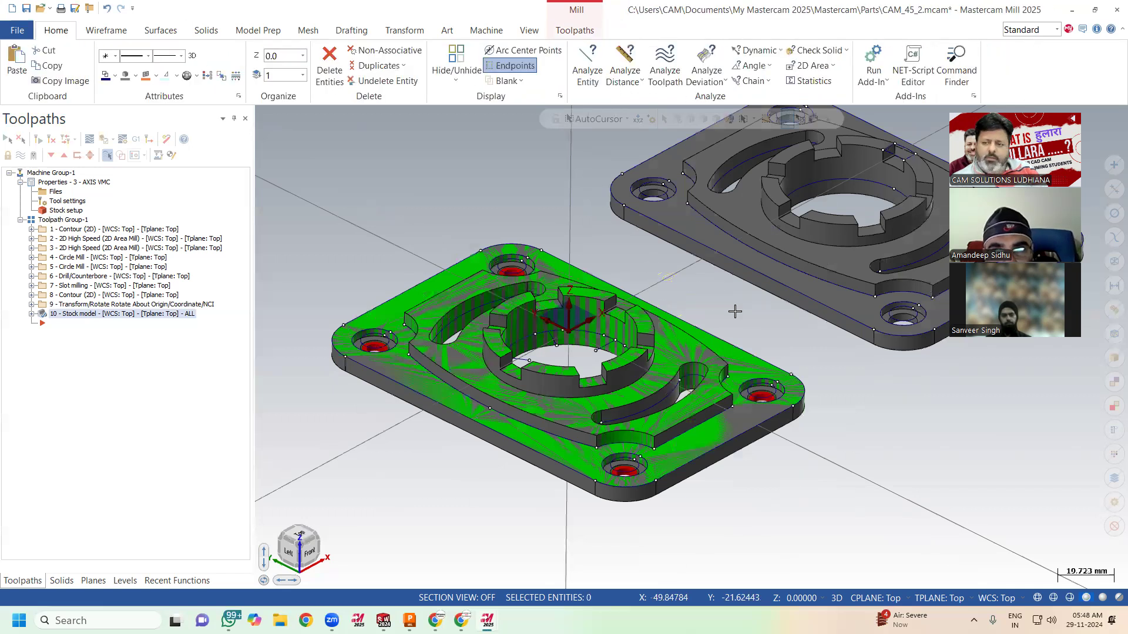
{"action": "middle_click_drag", "start_coordinate": [727, 315], "coordinate": [723, 316]}
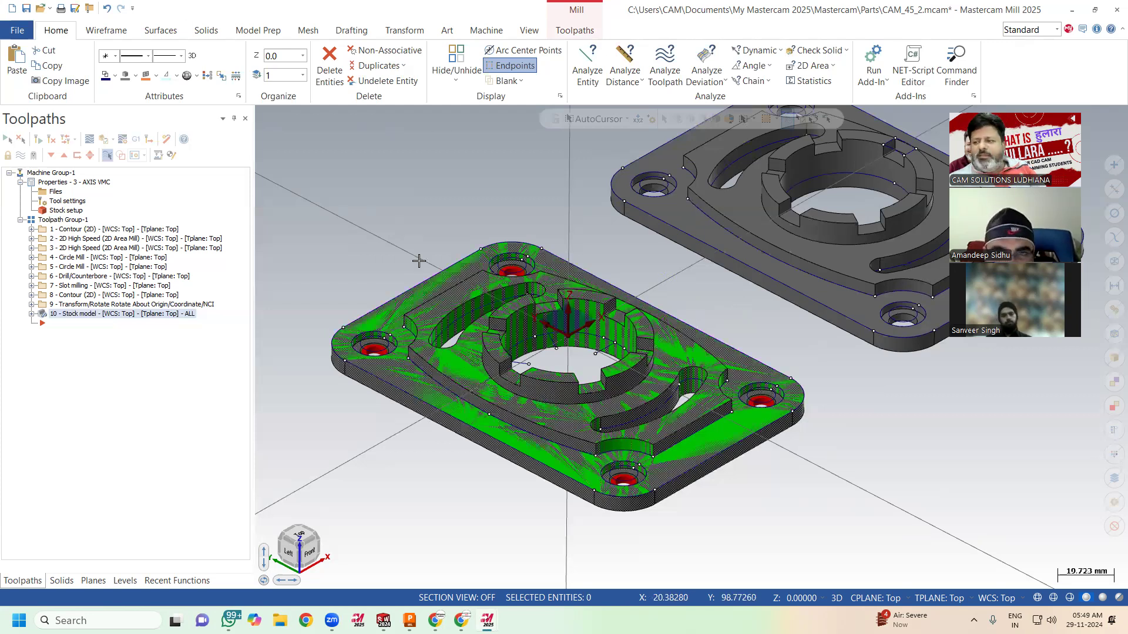
{"action": "scroll", "coordinate": [441, 337], "scroll_direction": "up", "scroll_amount": 1}
{"action": "scroll", "coordinate": [529, 306], "scroll_direction": "down", "scroll_amount": 1}
{"action": "scroll", "coordinate": [708, 297], "scroll_direction": "up", "scroll_amount": 1}
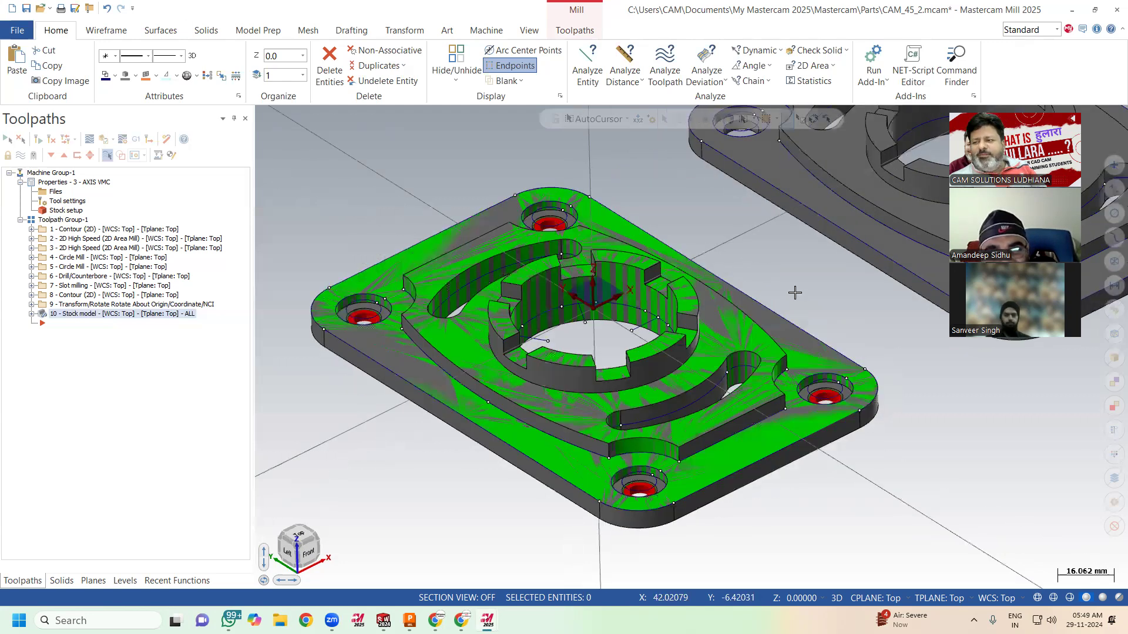
{"action": "scroll", "coordinate": [732, 232], "scroll_direction": "down", "scroll_amount": 1}
{"action": "scroll", "coordinate": [705, 229], "scroll_direction": "up", "scroll_amount": 1}
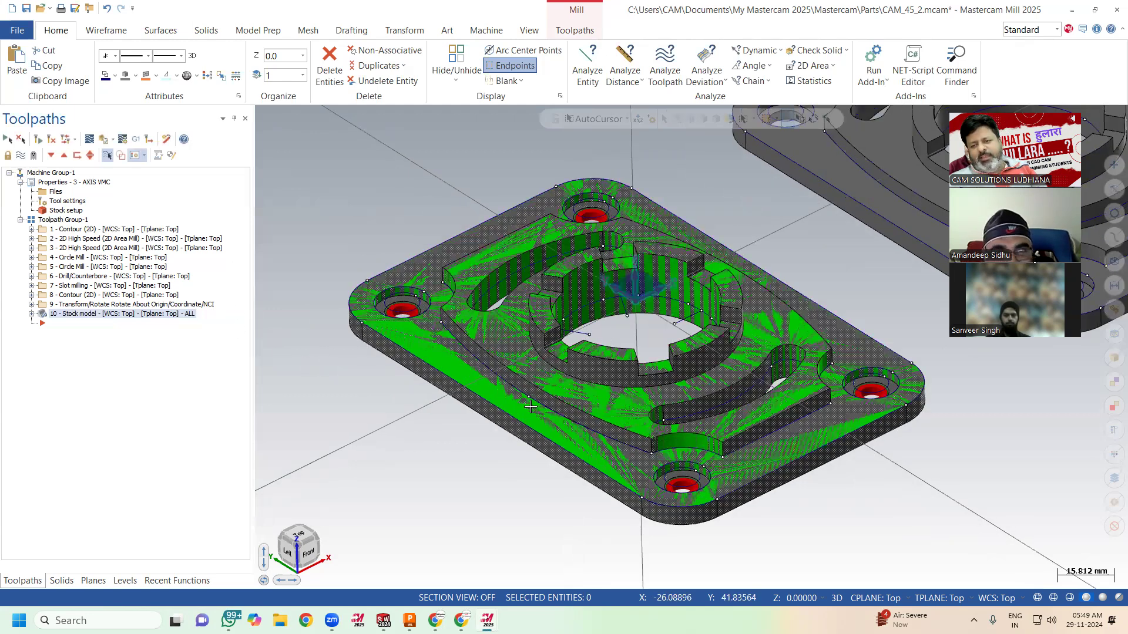
Step: Open the machine group's simulation setup, compare the available machine previews, and choose the 1_3AXGEN_VMC three-axis machine
{"action": "left_click", "coordinate": [123, 141]}
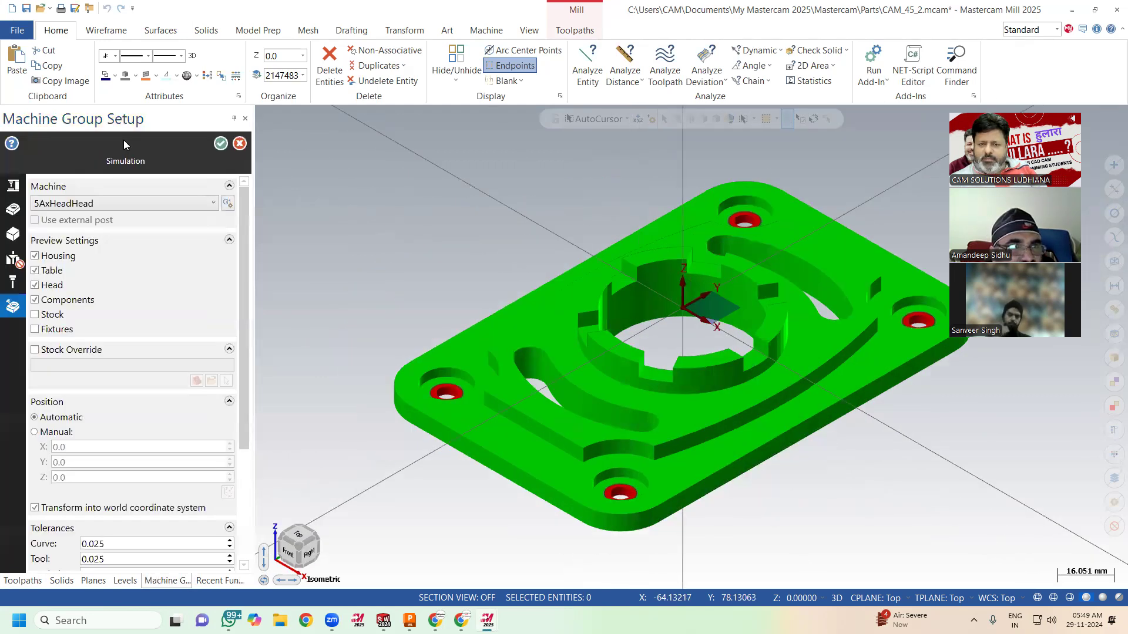
{"action": "left_click", "coordinate": [195, 203]}
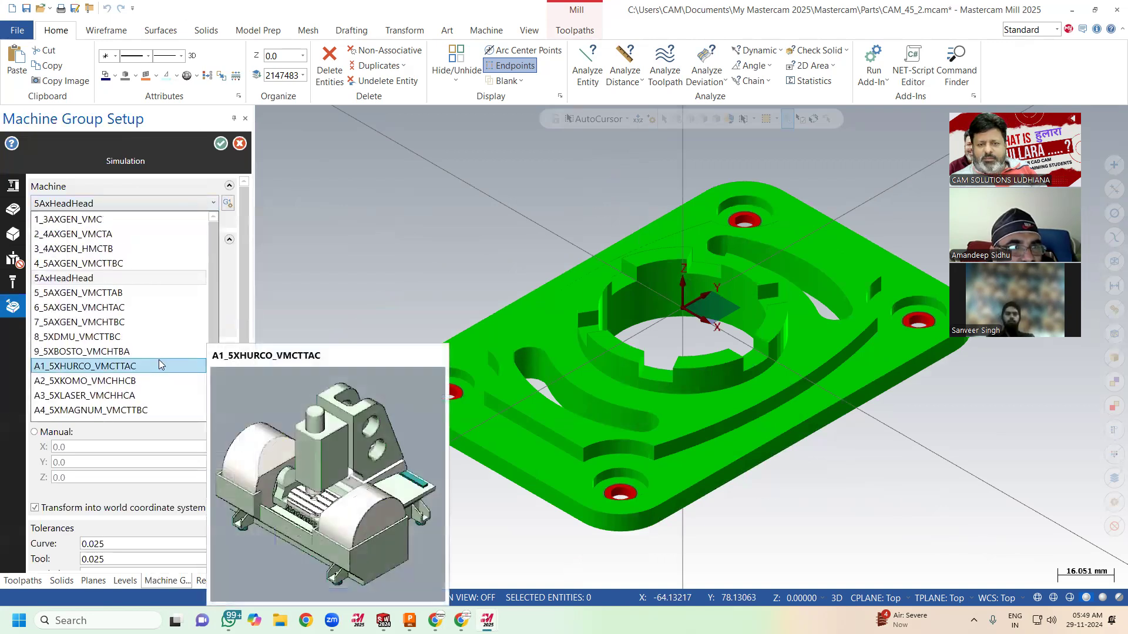
{"action": "mouse_move", "coordinate": [157, 347]}
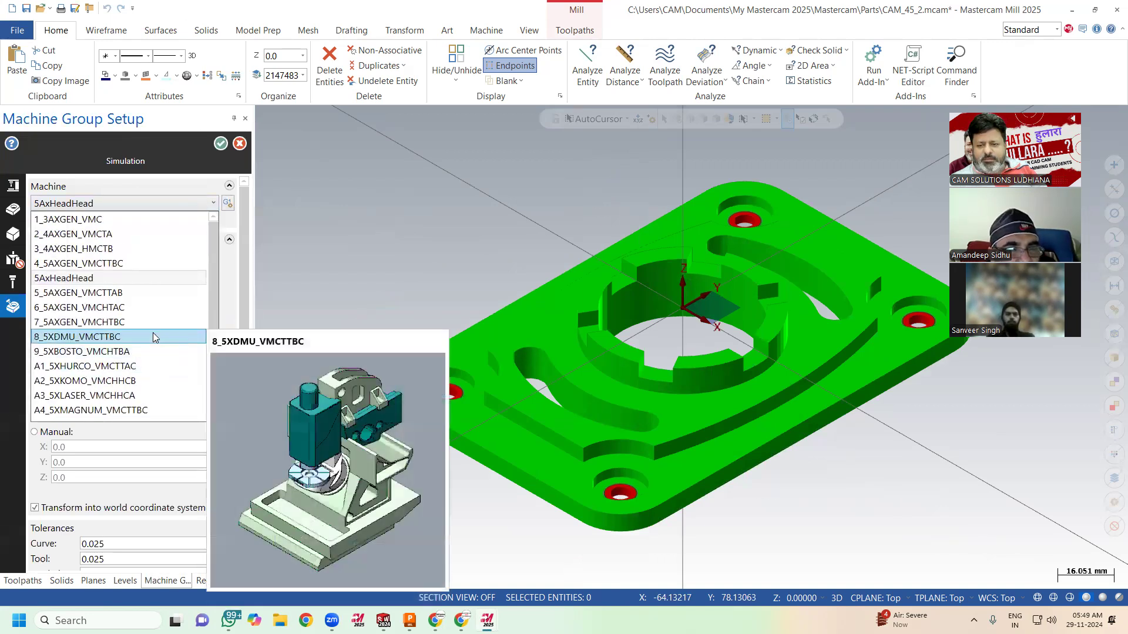
{"action": "mouse_move", "coordinate": [151, 318]}
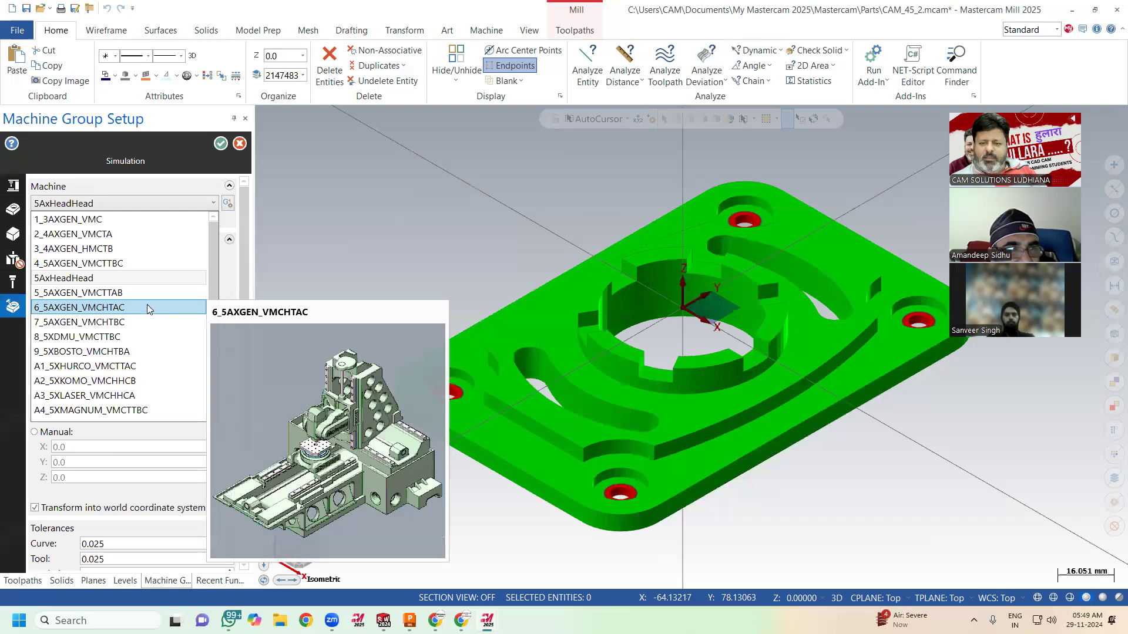
{"action": "mouse_move", "coordinate": [147, 296]}
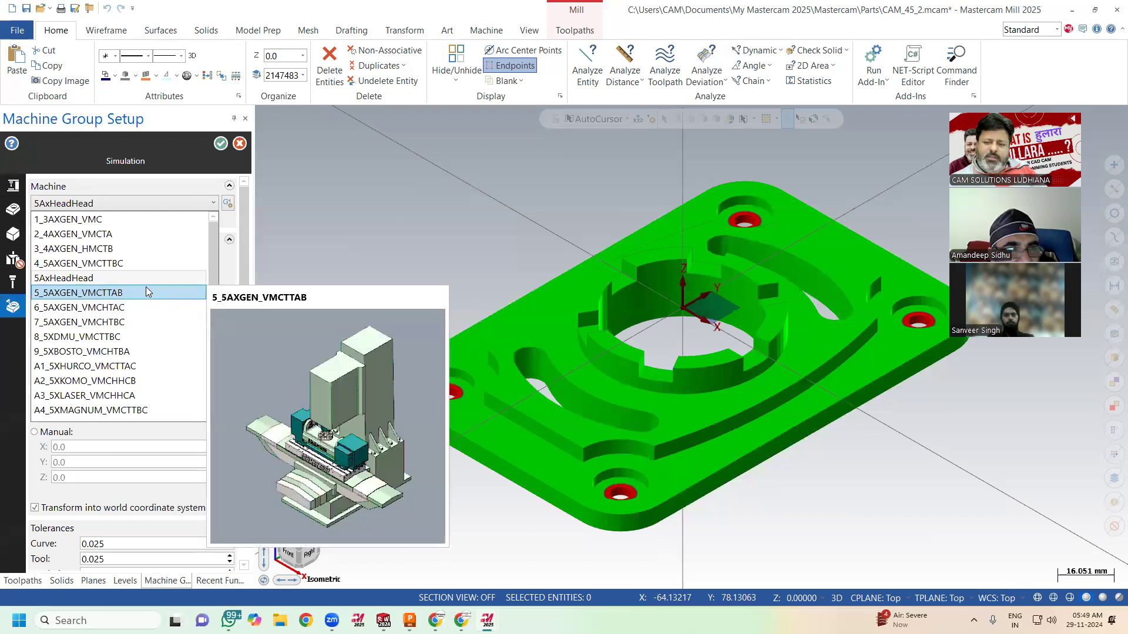
{"action": "mouse_move", "coordinate": [143, 259]}
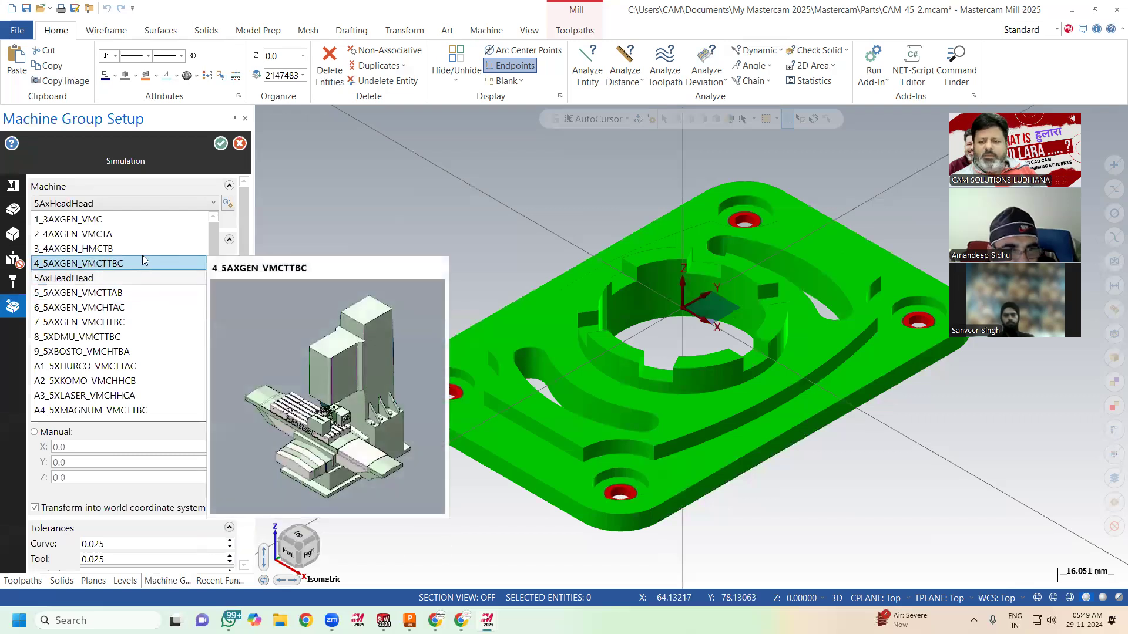
{"action": "mouse_move", "coordinate": [132, 233]}
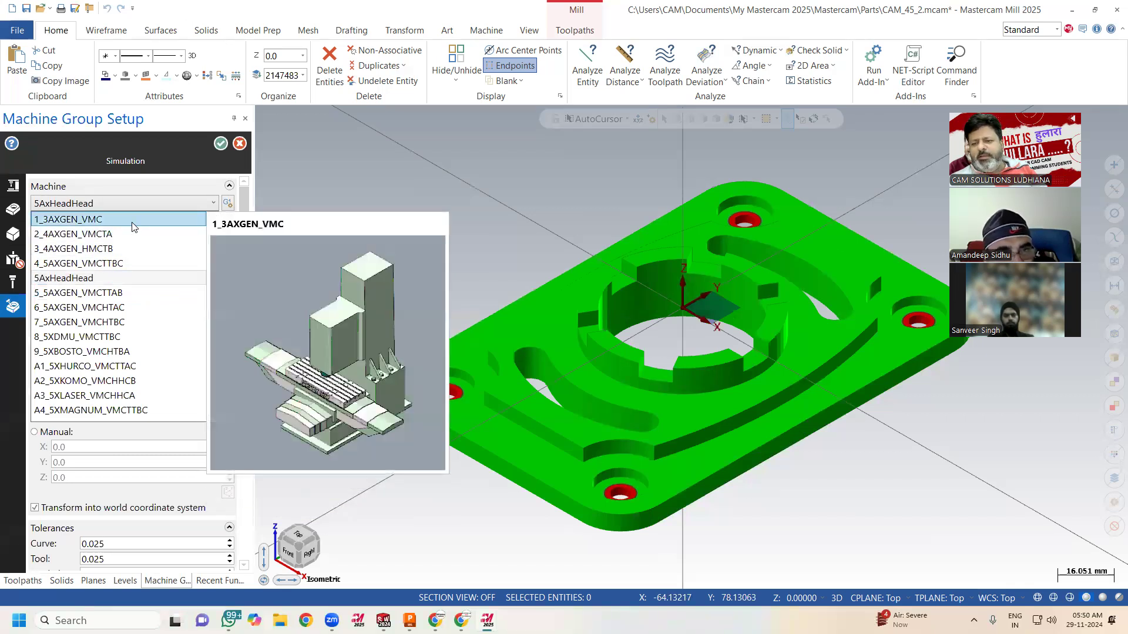
{"action": "left_click", "coordinate": [92, 220]}
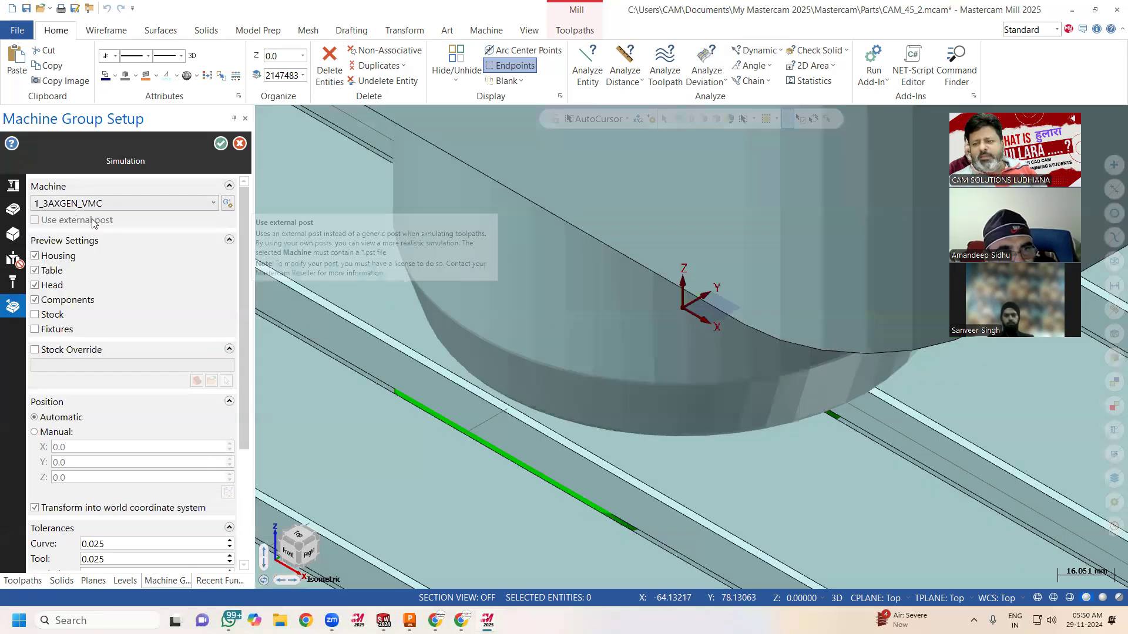
{"action": "scroll", "coordinate": [548, 328], "scroll_direction": "down", "scroll_amount": 4}
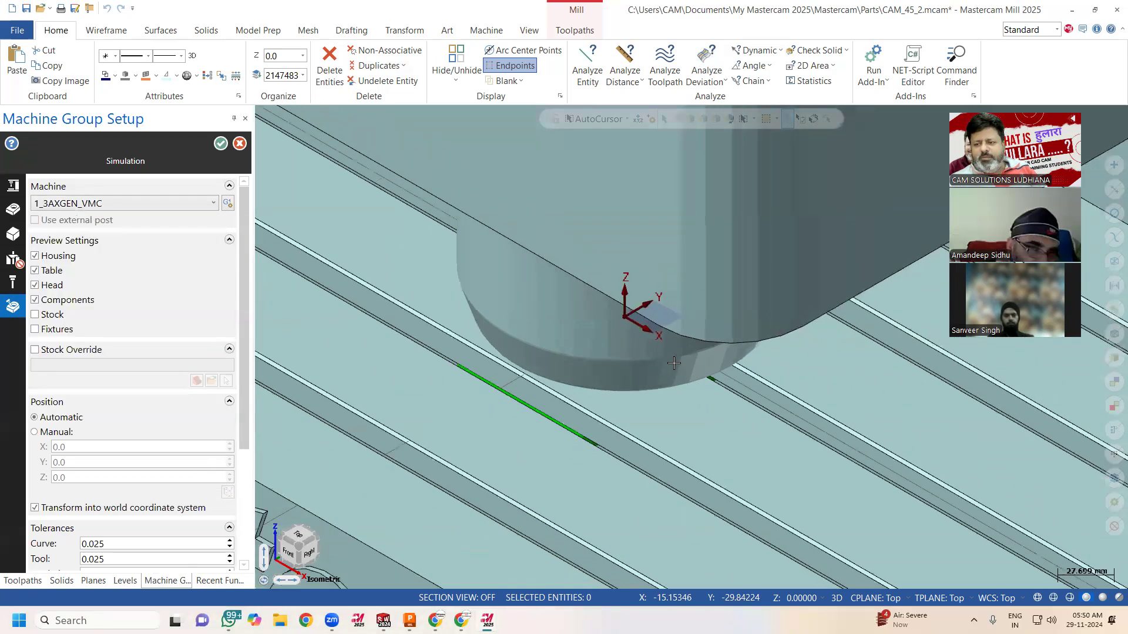
{"action": "middle_click_drag", "start_coordinate": [684, 329], "coordinate": [650, 321]}
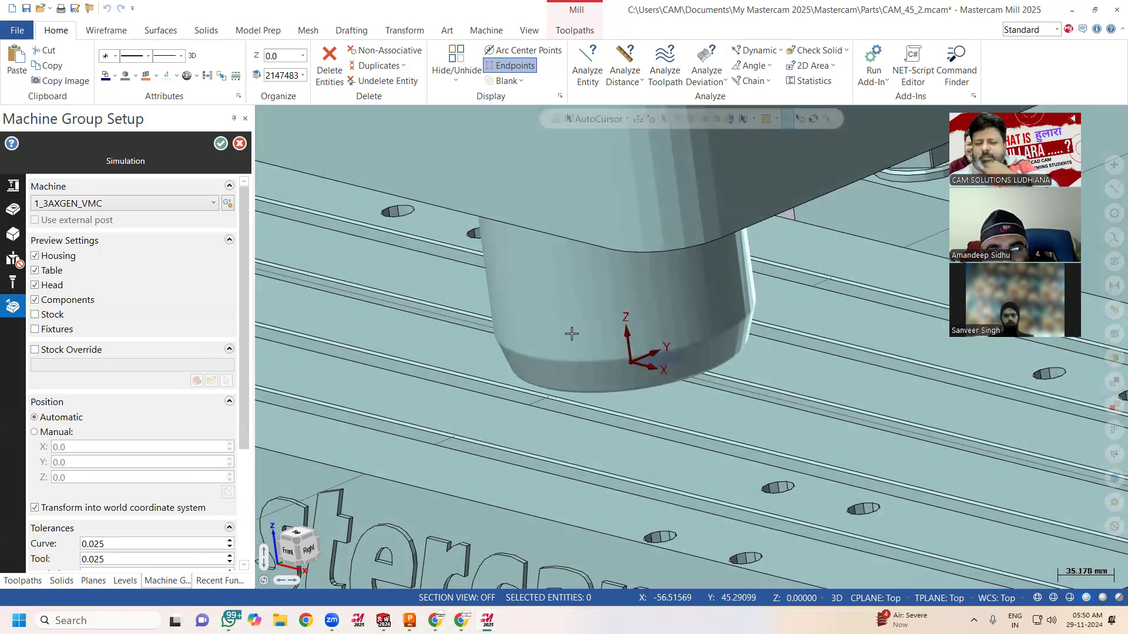
Step: Switch the part's position on the machine table to manual, set Z to 25.0, and check its height above the table
{"action": "left_click", "coordinate": [36, 432]}
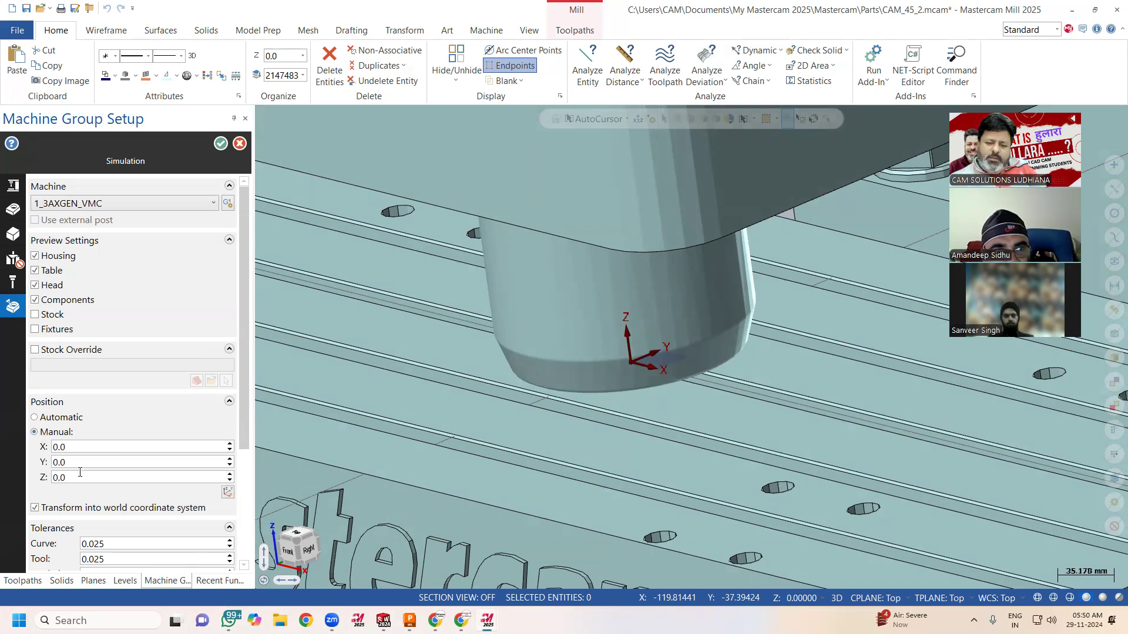
{"action": "left_click_drag", "start_coordinate": [80, 473], "coordinate": [39, 475]}
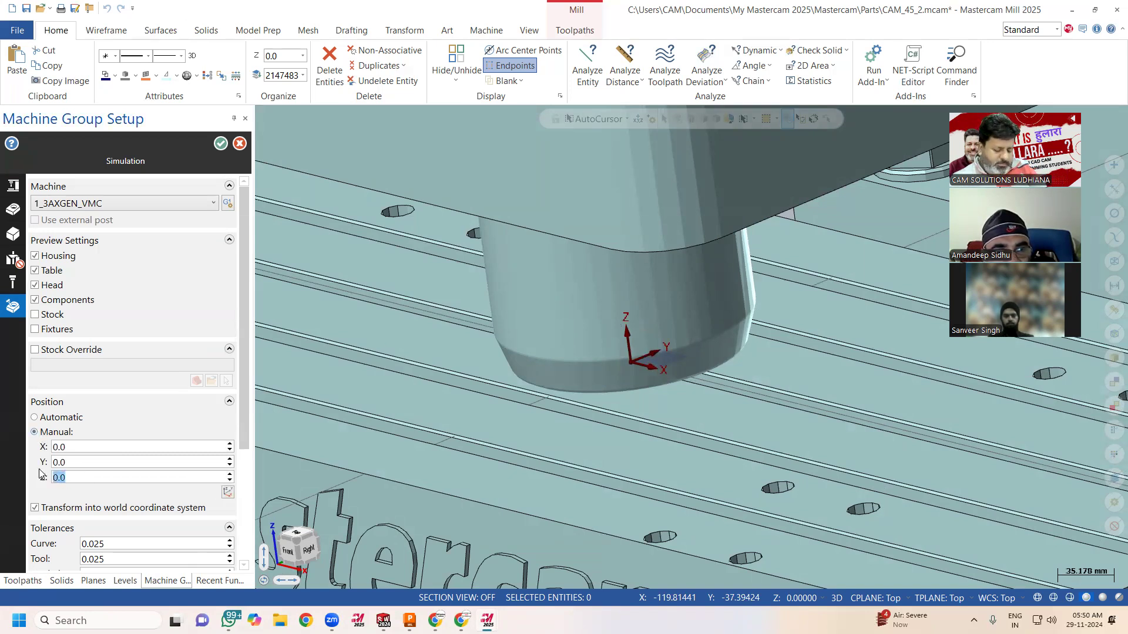
{"action": "type", "text": "25.0"}
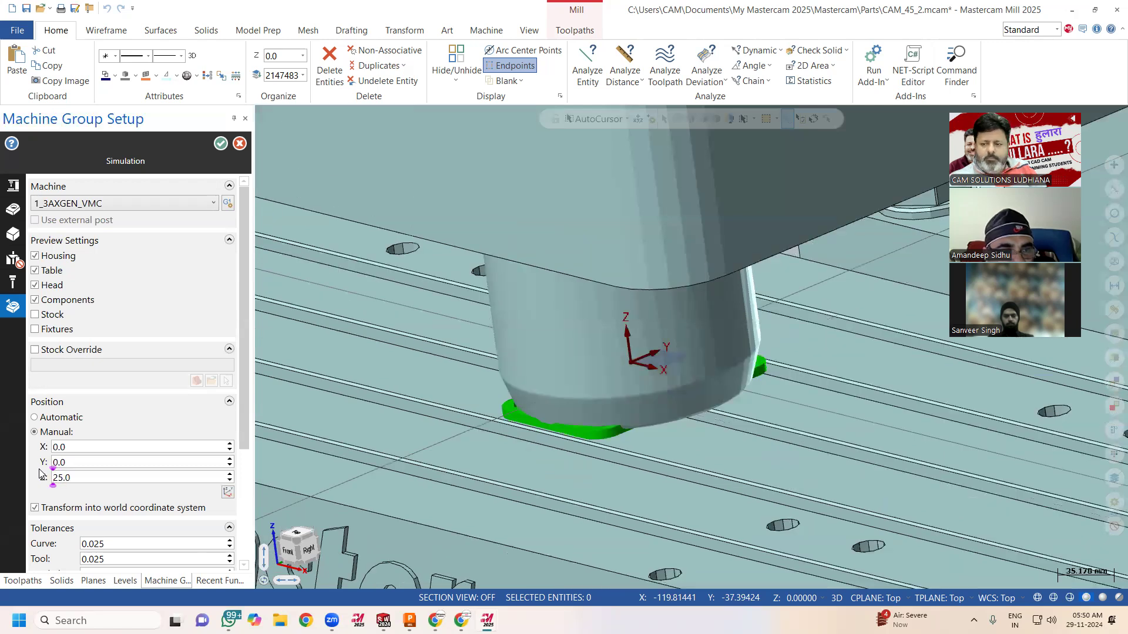
{"action": "mouse_move", "coordinate": [568, 470]}
{"action": "middle_mouse_down"}
{"action": "mouse_move", "coordinate": [580, 455]}
{"action": "mouse_move", "coordinate": [510, 452]}
{"action": "middle_mouse_up"}
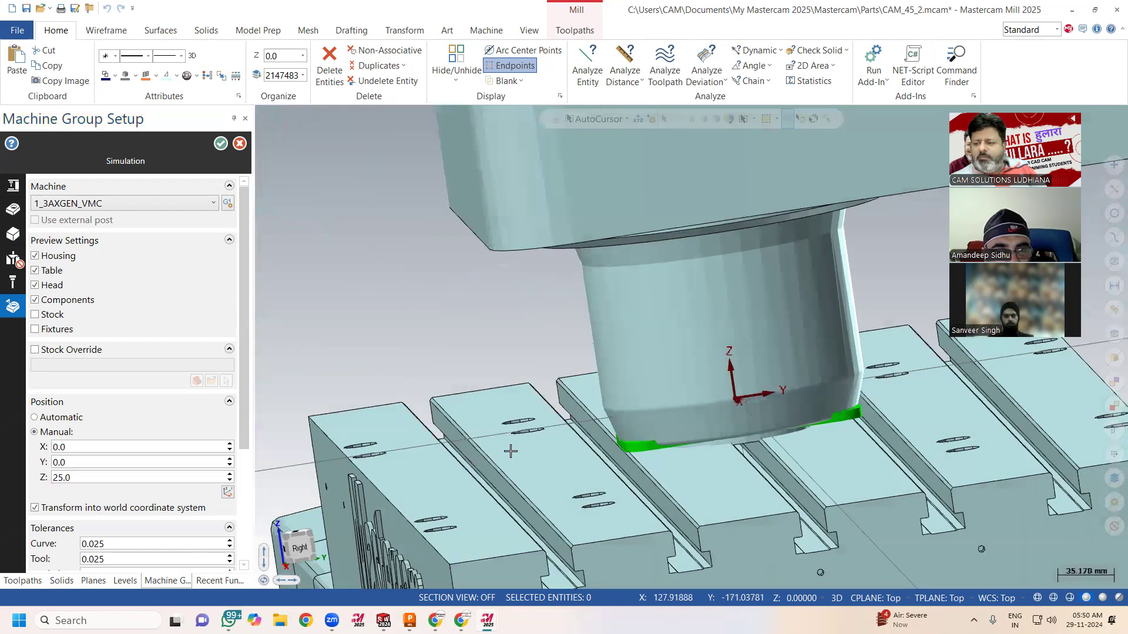
{"action": "scroll", "coordinate": [846, 432], "scroll_direction": "up", "scroll_amount": 5}
{"action": "middle_click_drag", "start_coordinate": [780, 423], "coordinate": [764, 413]}
Step: Set the manual Z position to 22.0 and check how the part sits on the machine table
{"action": "left_click_drag", "start_coordinate": [74, 477], "coordinate": [36, 487]}
{"action": "type", "text": "2.0"}
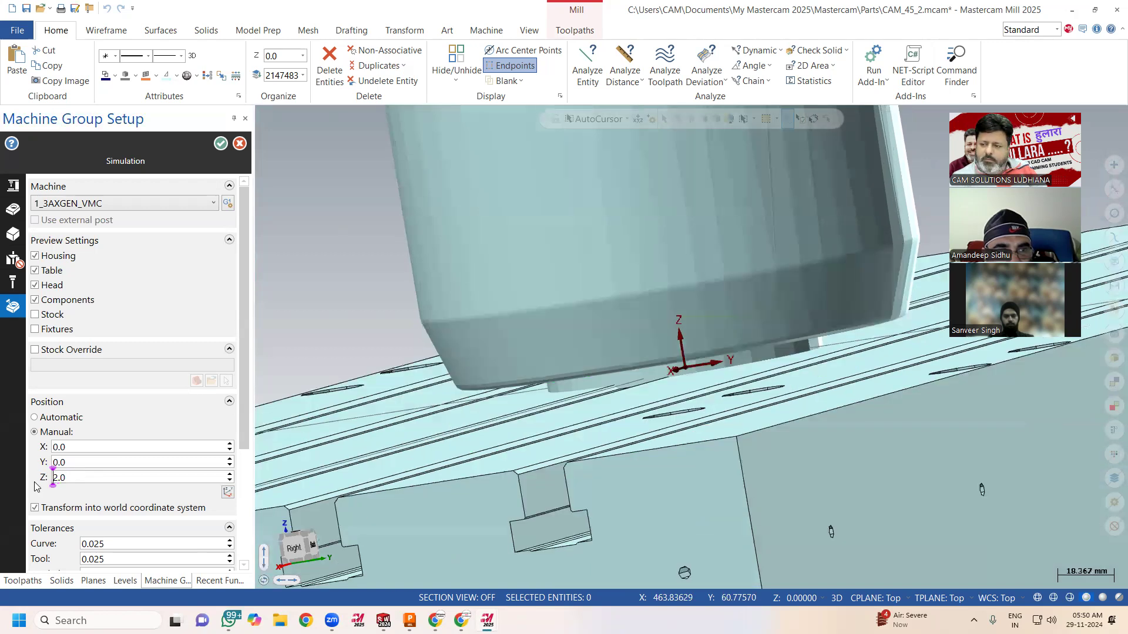
{"action": "type", "text": "2"}
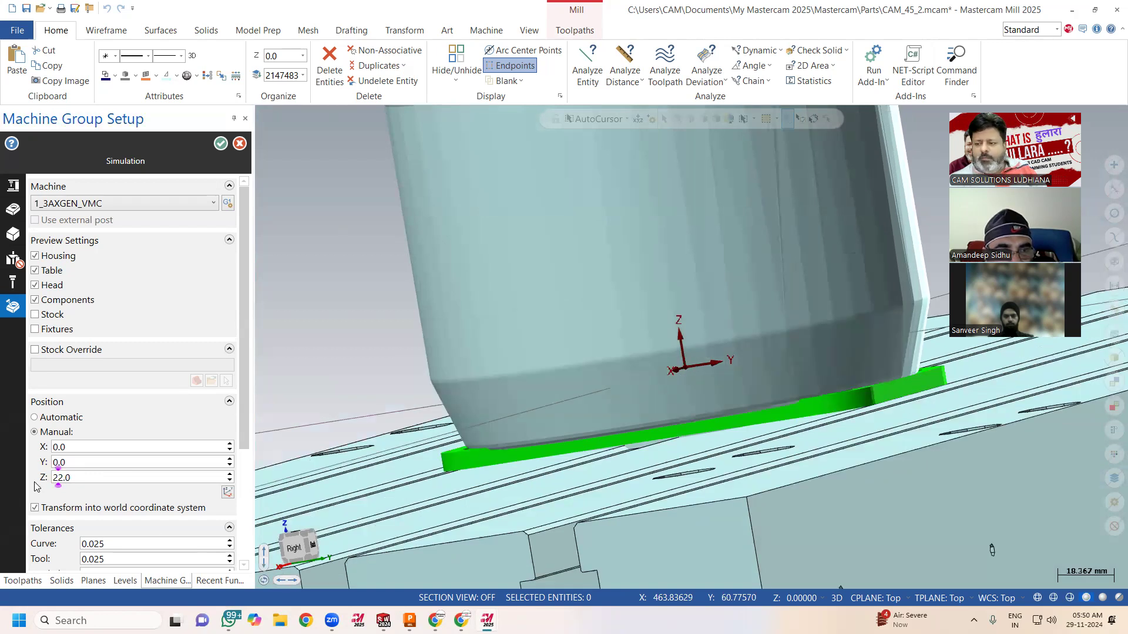
{"action": "middle_click_drag", "start_coordinate": [335, 402], "coordinate": [492, 490]}
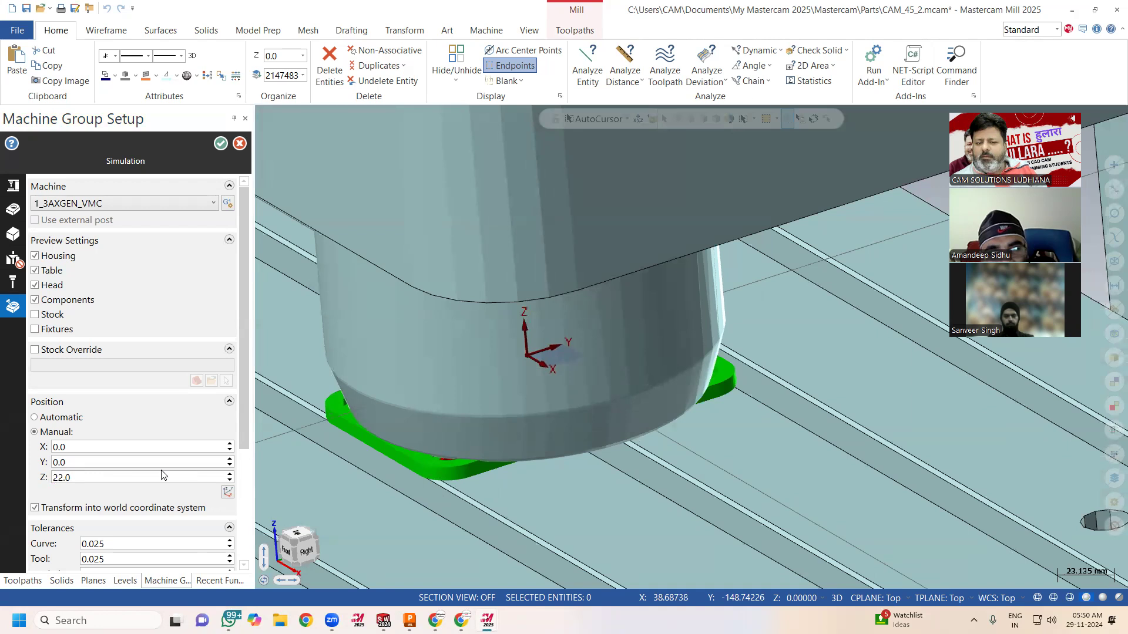
{"action": "scroll", "coordinate": [675, 362], "scroll_direction": "down", "scroll_amount": 5}
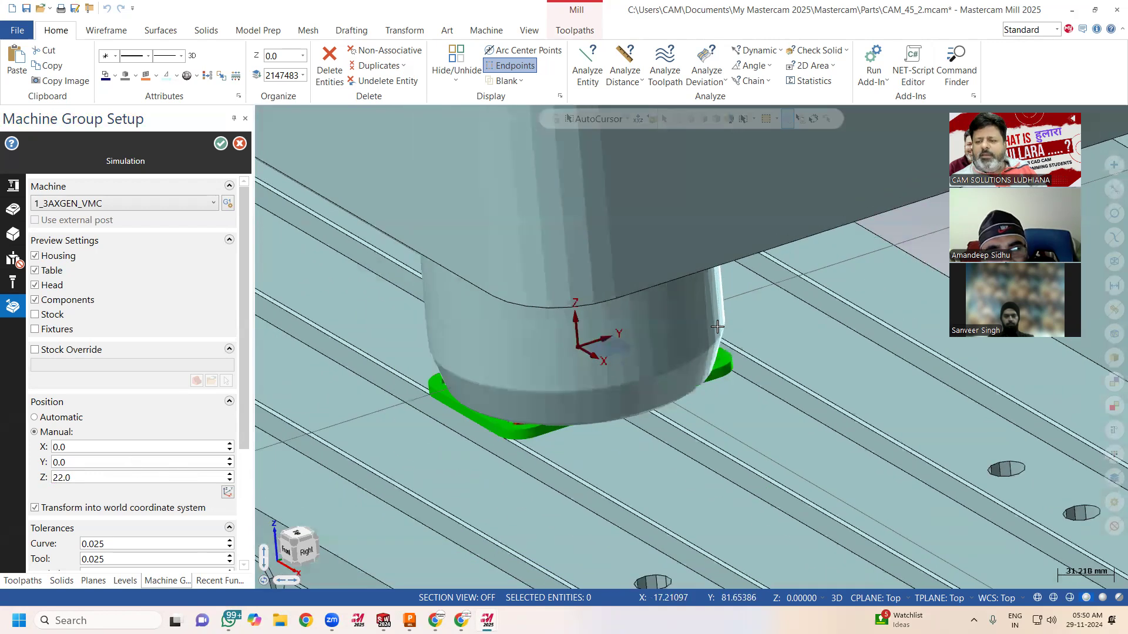
{"action": "scroll", "coordinate": [675, 361], "scroll_direction": "up", "scroll_amount": 1}
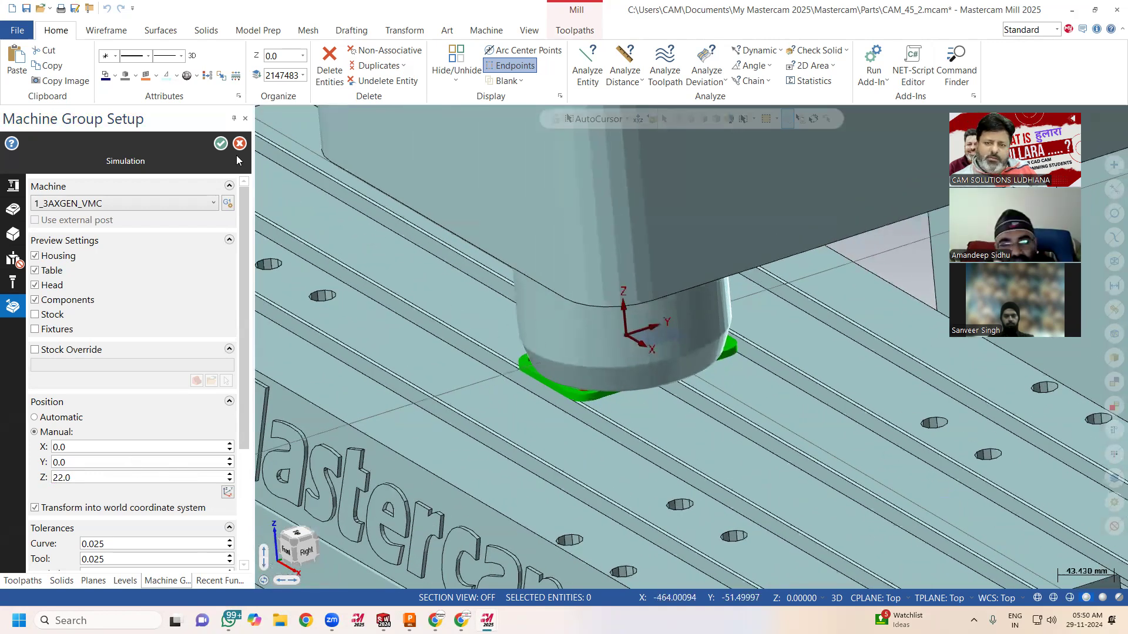
Step: Accept the machine simulation setup and load all operations of Toolpath Group-1 into the simulator's machine Simulation mode
{"action": "left_click", "coordinate": [221, 144]}
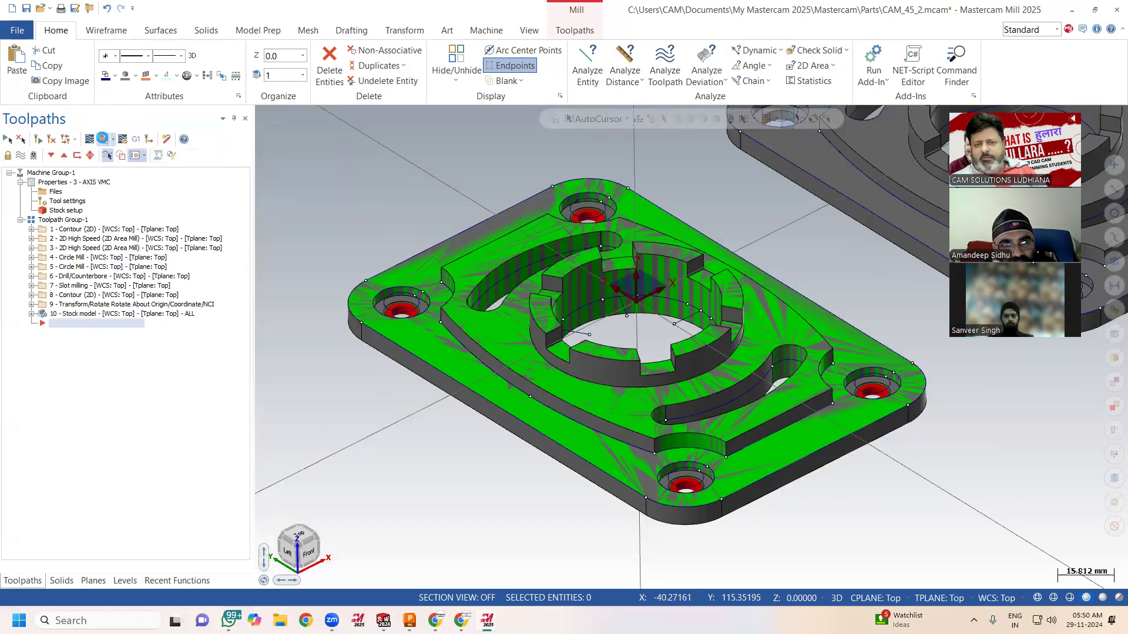
{"action": "left_click", "coordinate": [103, 141]}
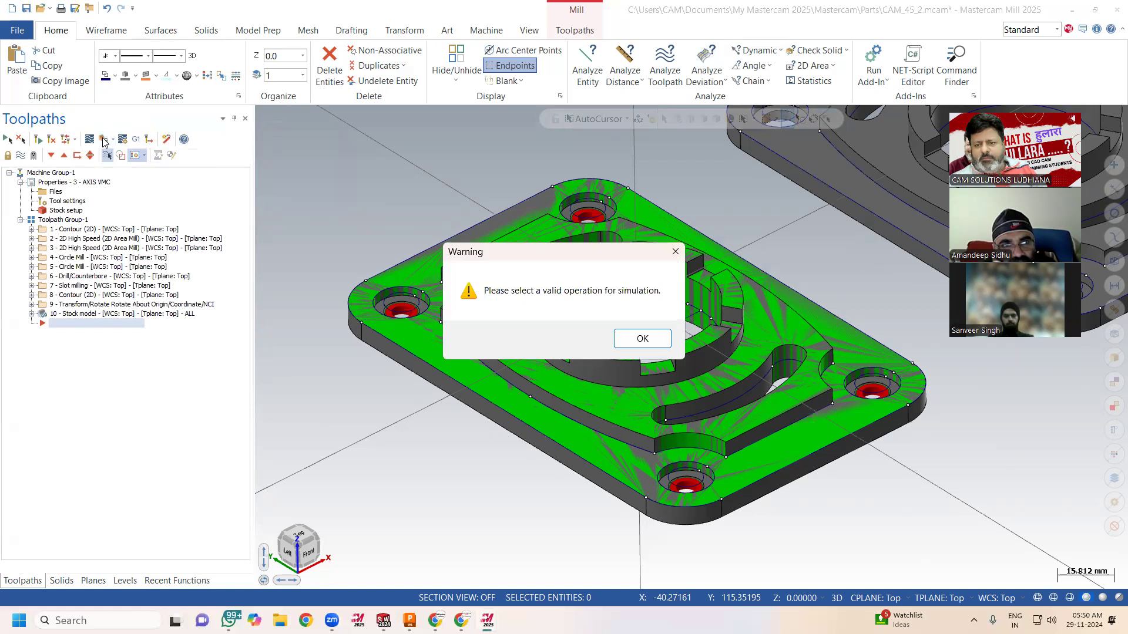
{"action": "left_click", "coordinate": [642, 338]}
{"action": "left_click", "coordinate": [53, 222]}
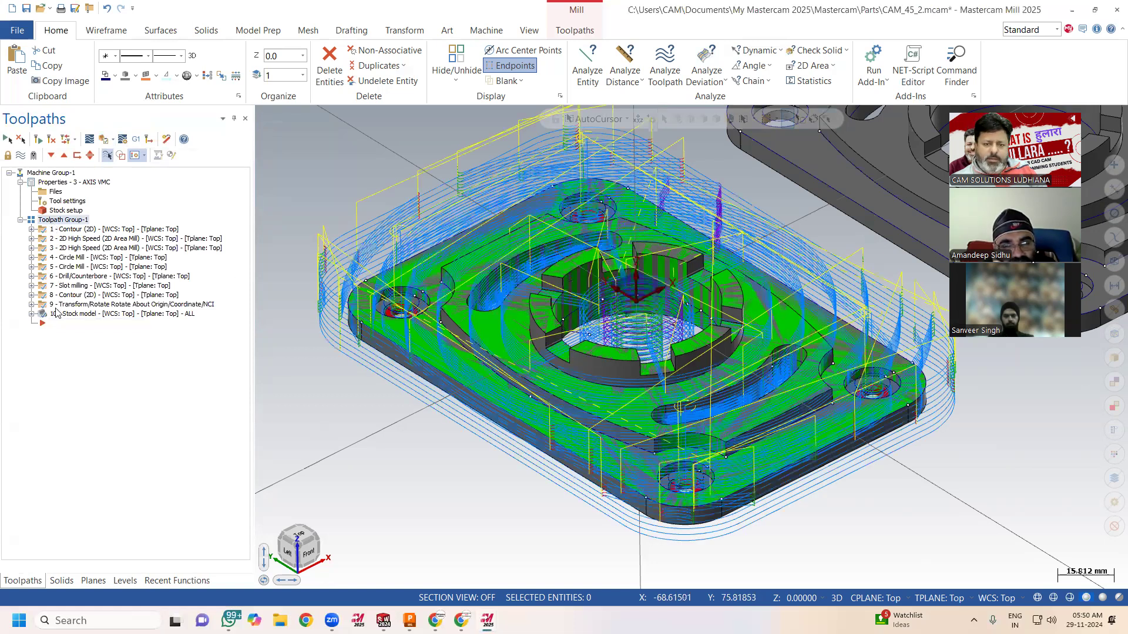
{"action": "left_click", "coordinate": [103, 140]}
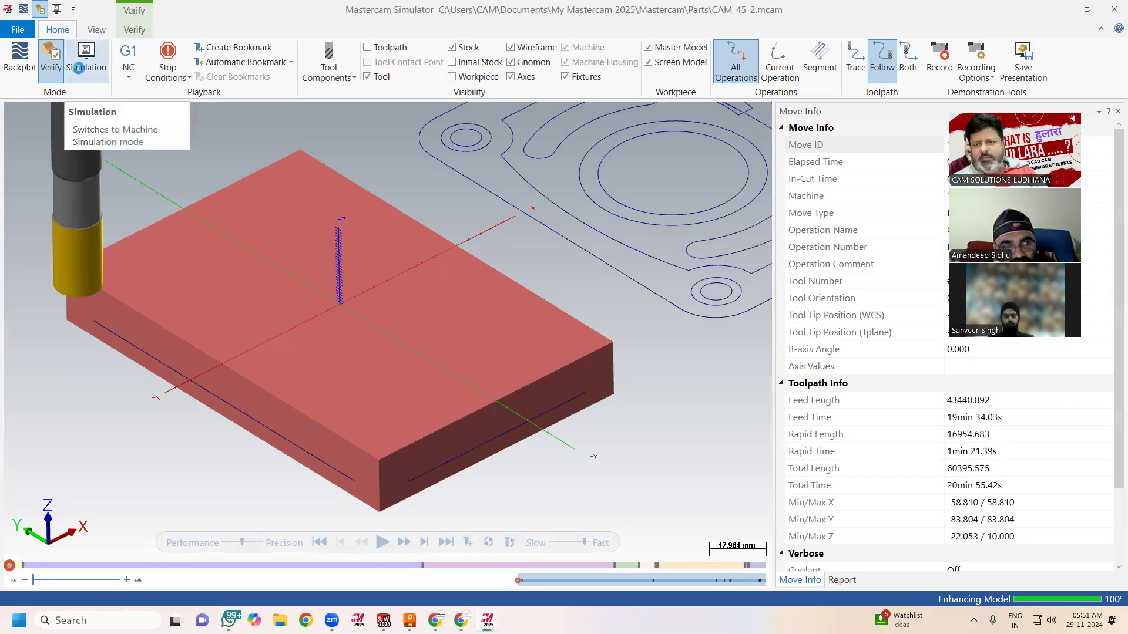
{"action": "left_click", "coordinate": [78, 68]}
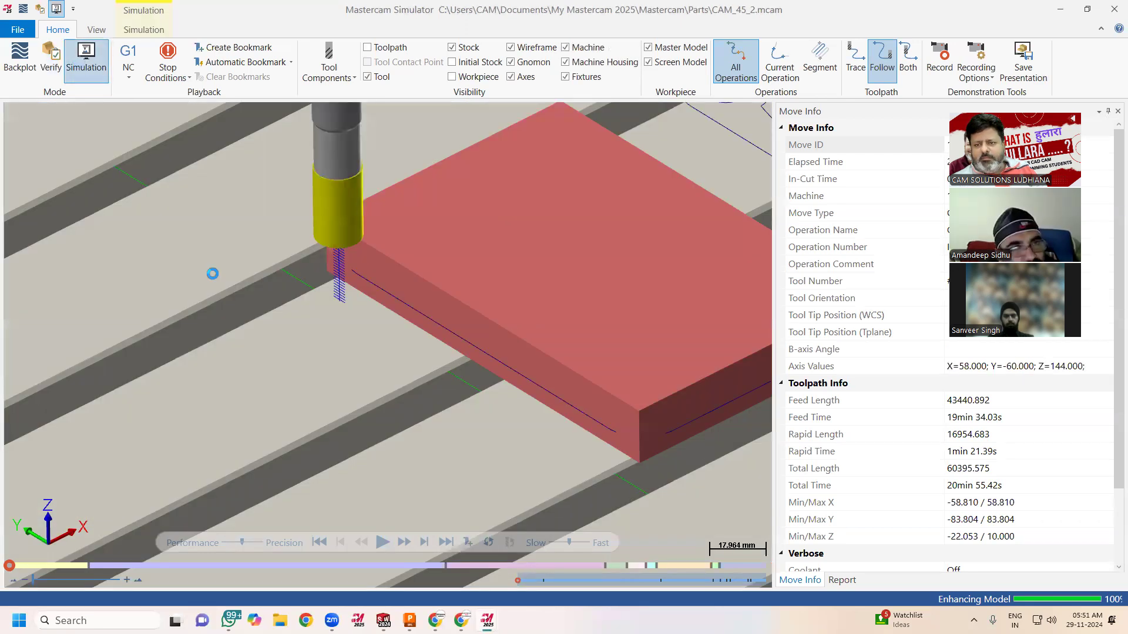
Step: Hide the wireframe, make the stock translucent and show the workpiece on the machine table
{"action": "scroll", "coordinate": [179, 274], "scroll_direction": "up", "scroll_amount": 1}
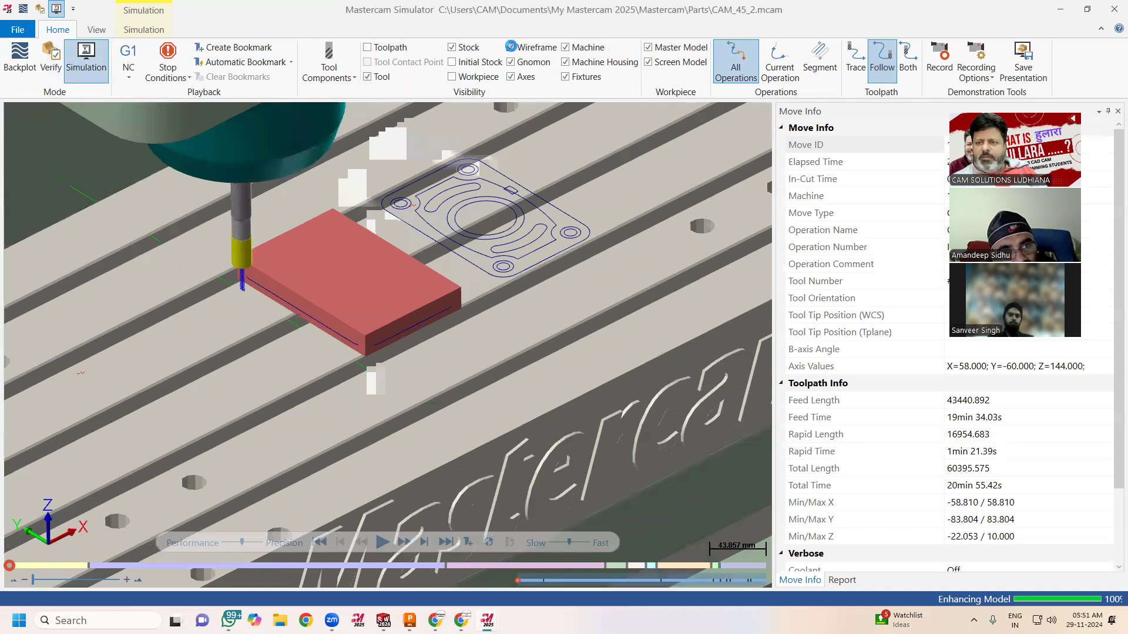
{"action": "left_click", "coordinate": [506, 47]}
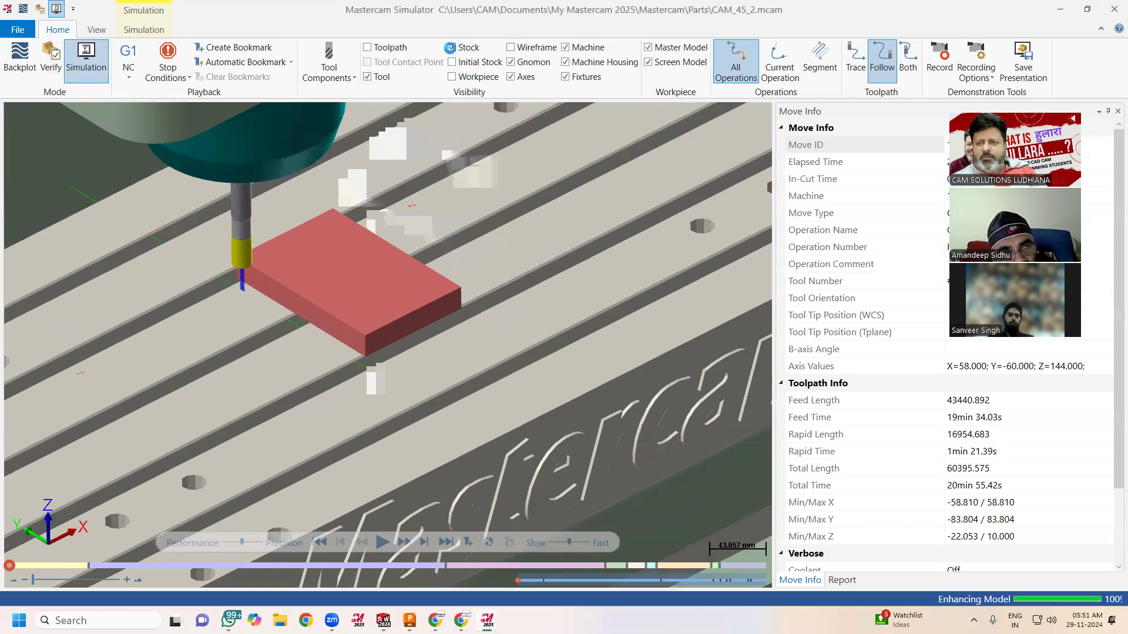
{"action": "left_click", "coordinate": [451, 47]}
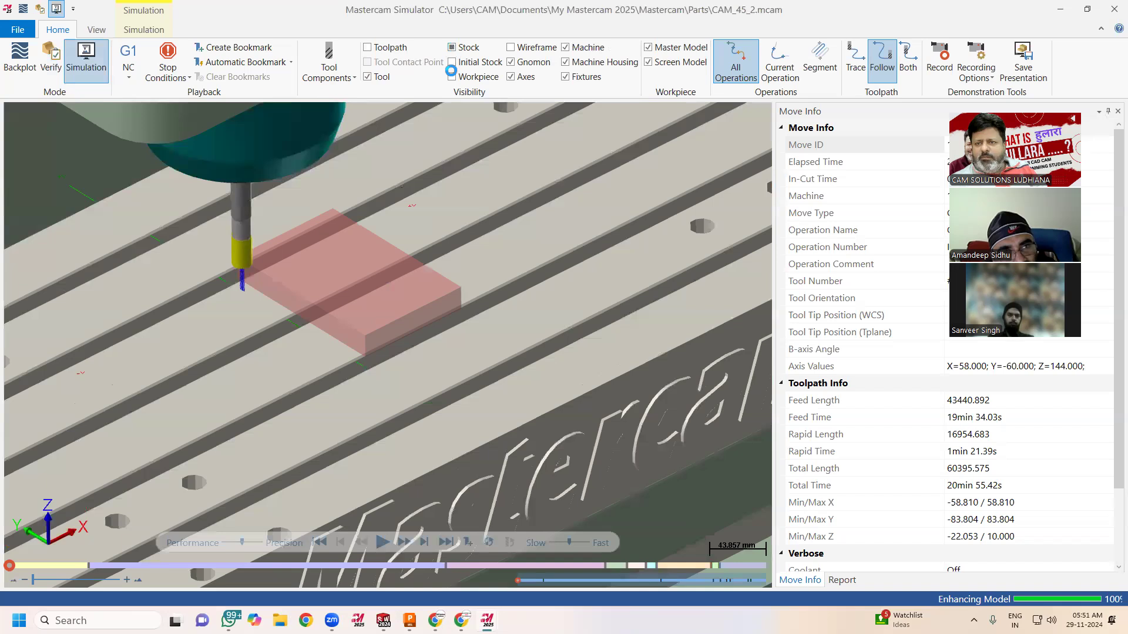
{"action": "left_click", "coordinate": [451, 77]}
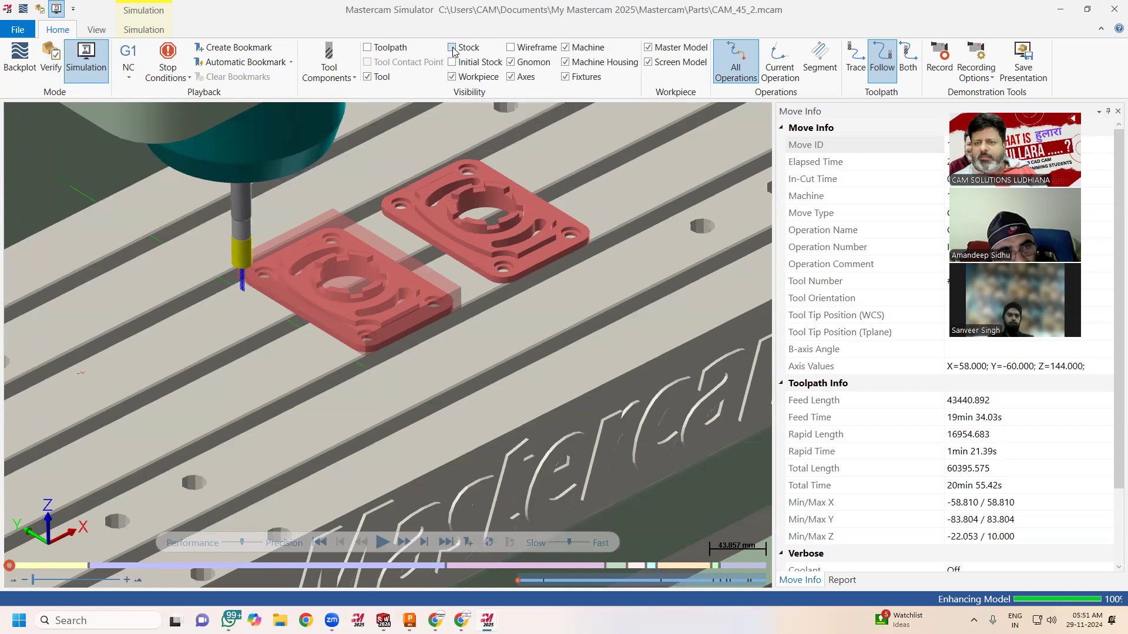
{"action": "left_click", "coordinate": [451, 48]}
{"action": "left_click", "coordinate": [452, 48]}
{"action": "left_click", "coordinate": [451, 48]}
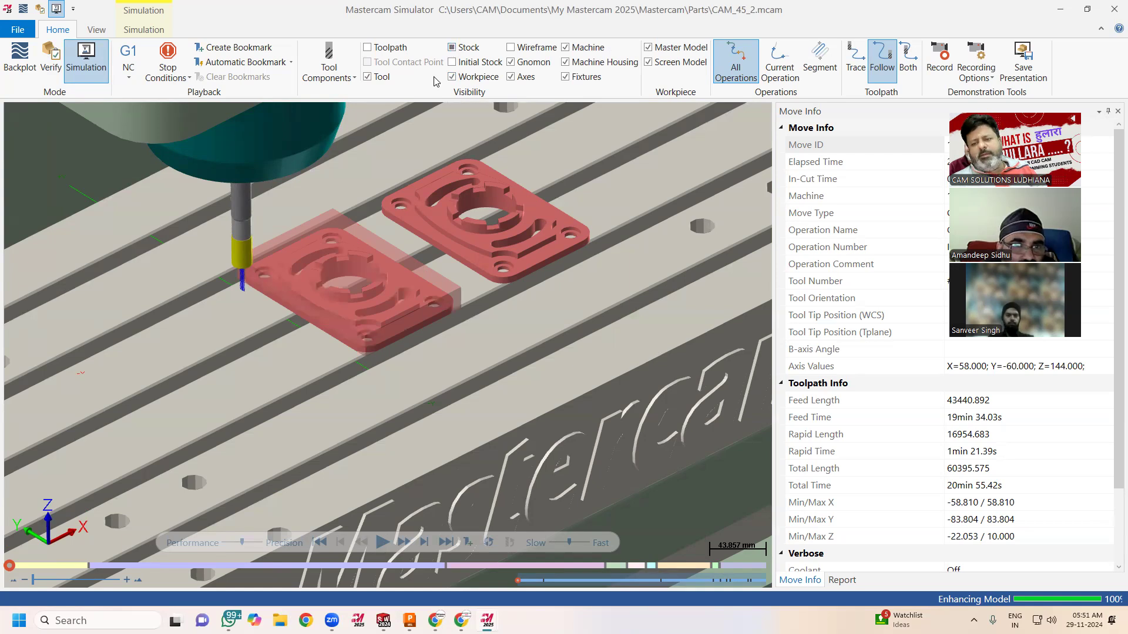
Step: Play the machine simulation of all operations at a reduced speed, then raise the speed to run it to the end
{"action": "scroll", "coordinate": [337, 220], "scroll_direction": "up", "scroll_amount": 1}
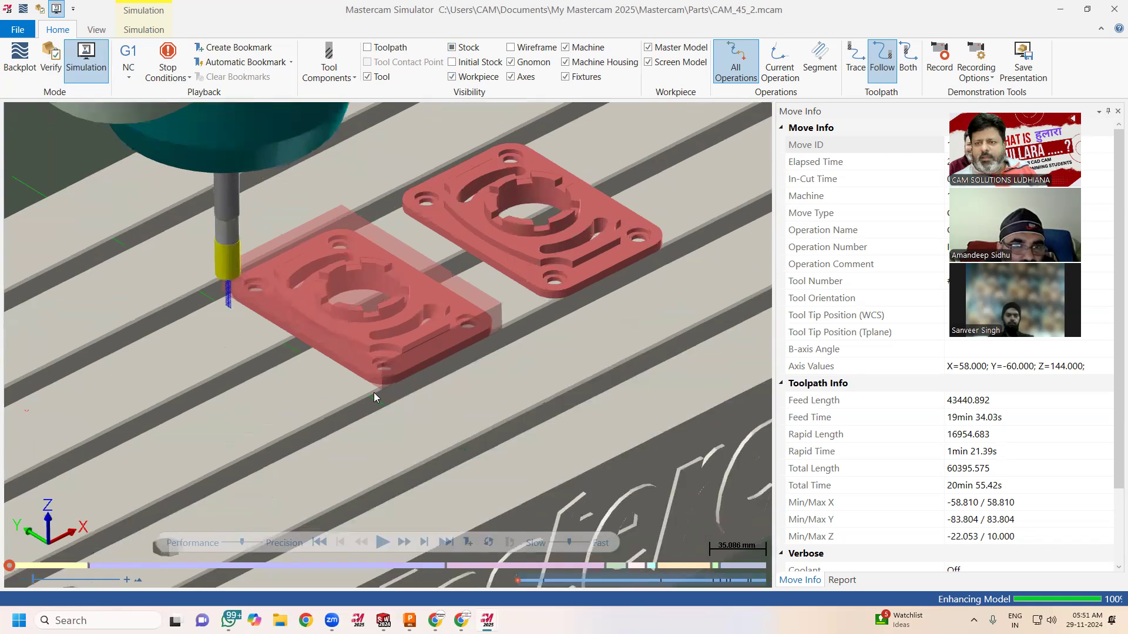
{"action": "left_click_drag", "start_coordinate": [573, 547], "coordinate": [567, 547]}
{"action": "left_click", "coordinate": [381, 544]}
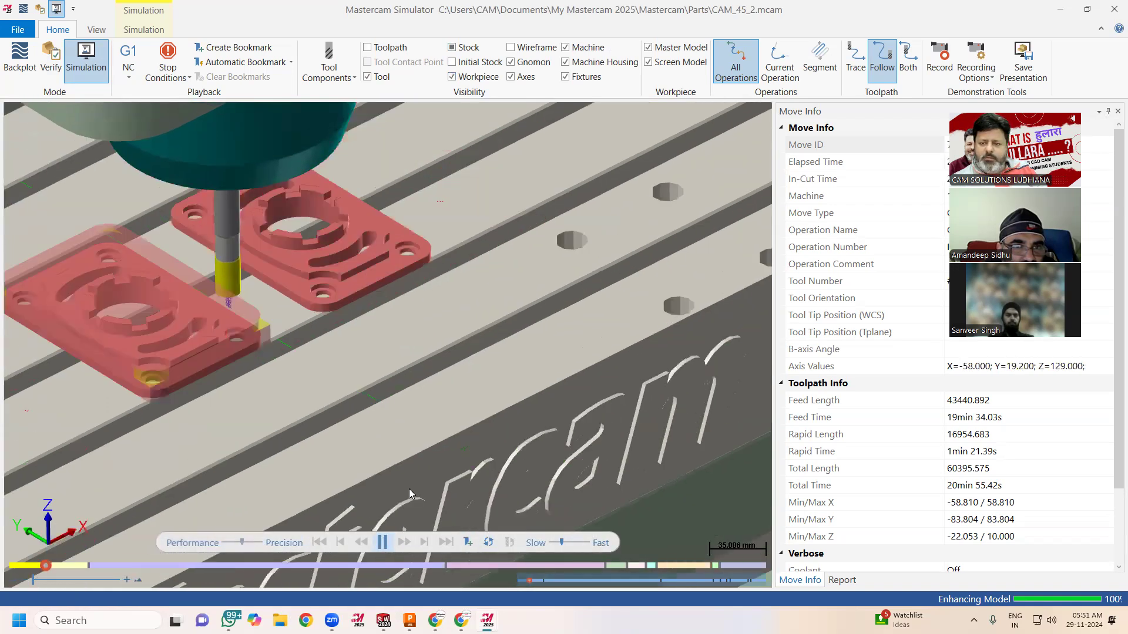
{"action": "scroll", "coordinate": [414, 308], "scroll_direction": "down", "scroll_amount": 4}
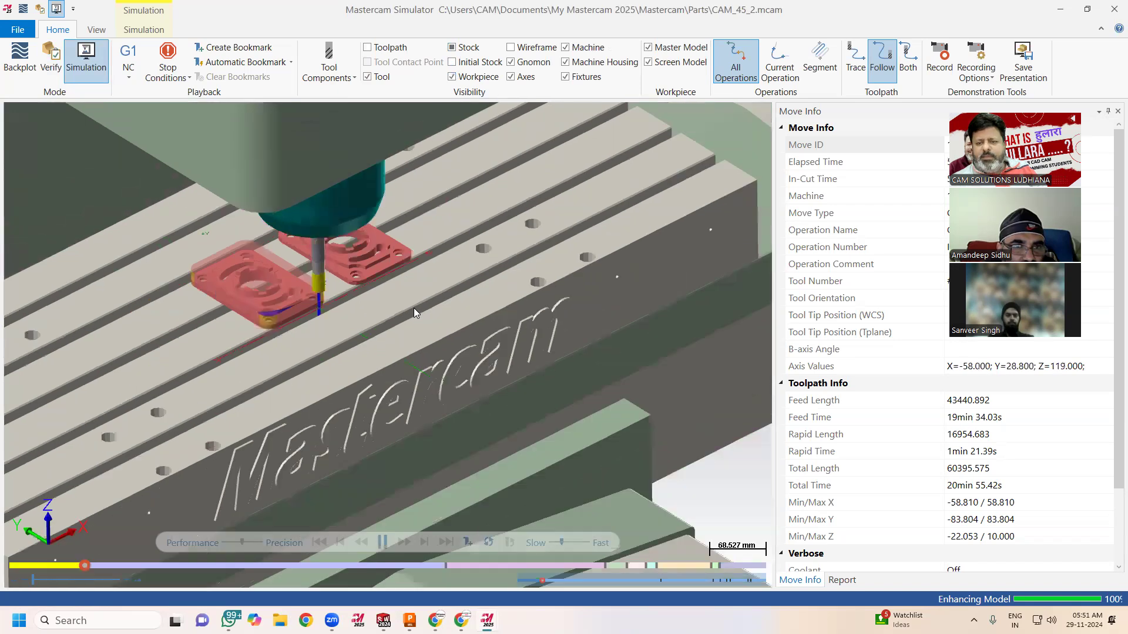
{"action": "scroll", "coordinate": [414, 308], "scroll_direction": "down", "scroll_amount": 2}
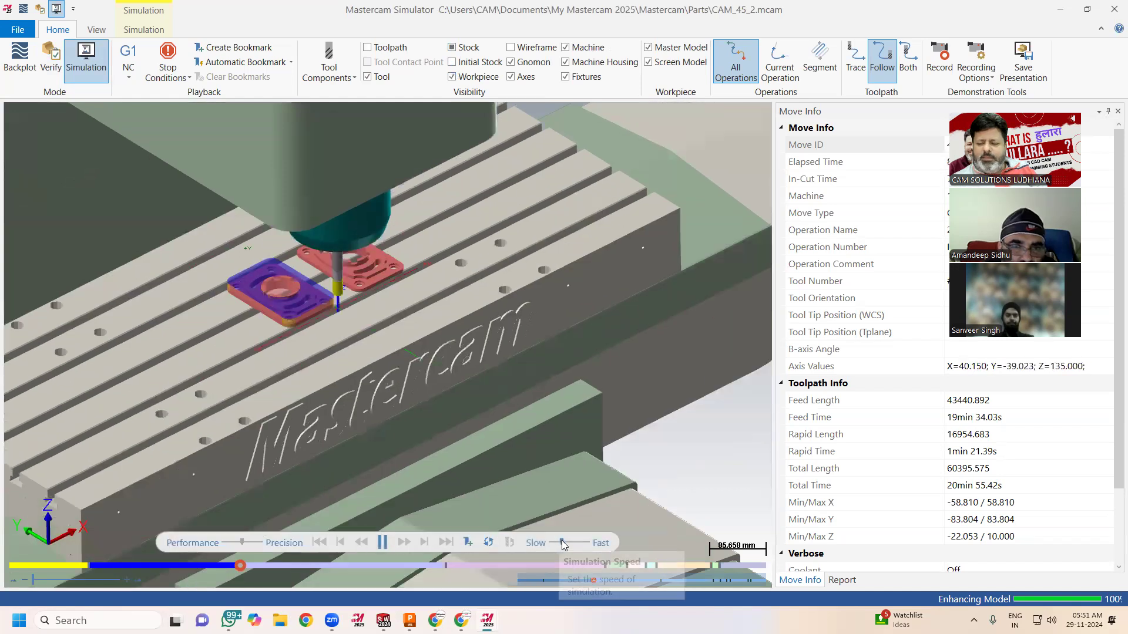
{"action": "left_click_drag", "start_coordinate": [573, 544], "coordinate": [583, 548]}
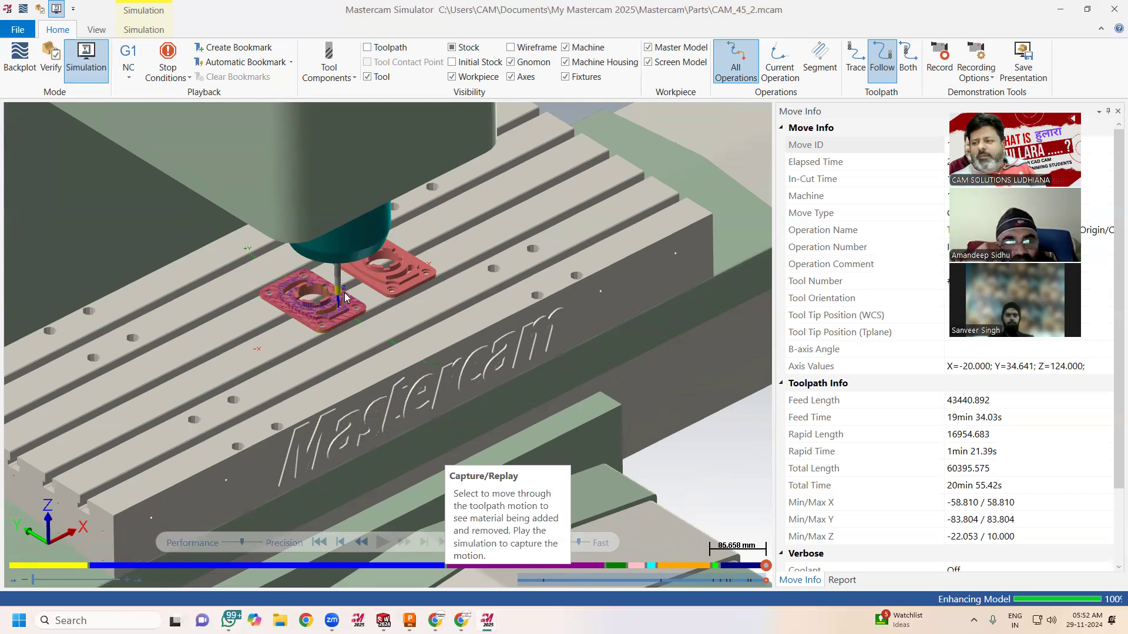
Step: Close the Move Info and Report panes and examine the machined plate's pockets, slots and holes up close
{"action": "scroll", "coordinate": [345, 292], "scroll_direction": "up", "scroll_amount": 3}
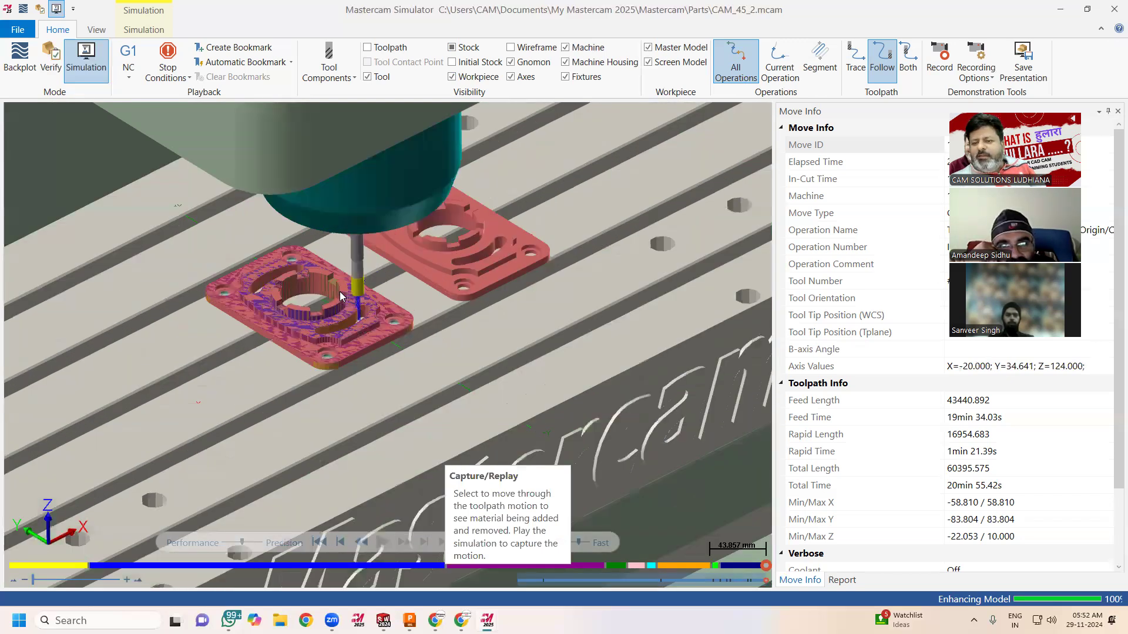
{"action": "scroll", "coordinate": [340, 292], "scroll_direction": "up", "scroll_amount": 1}
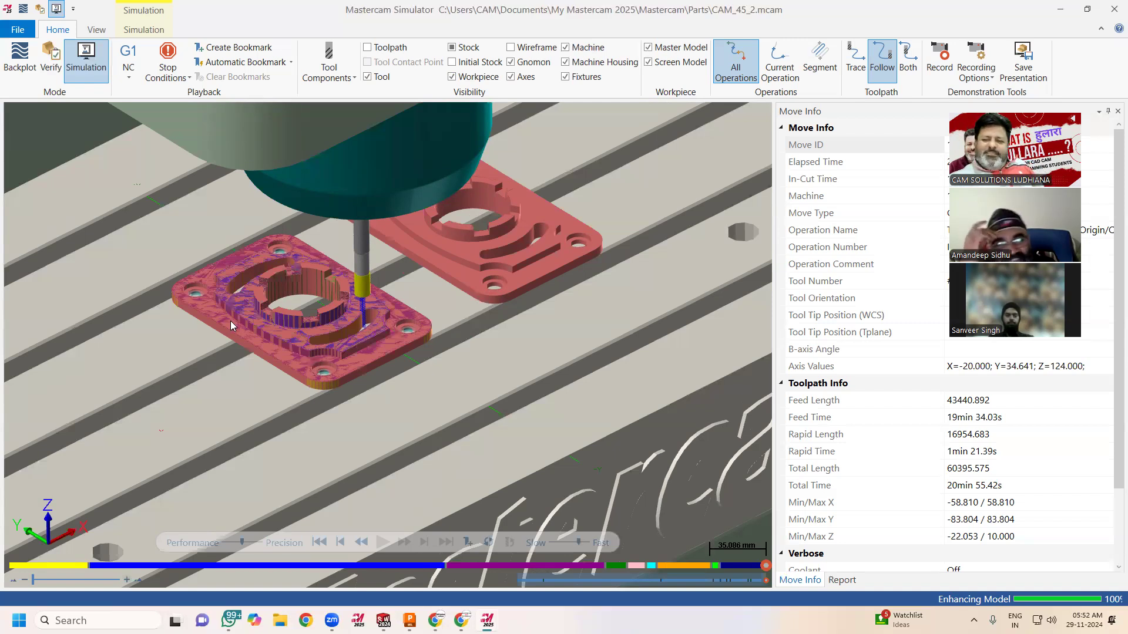
{"action": "scroll", "coordinate": [230, 321], "scroll_direction": "up", "scroll_amount": 1}
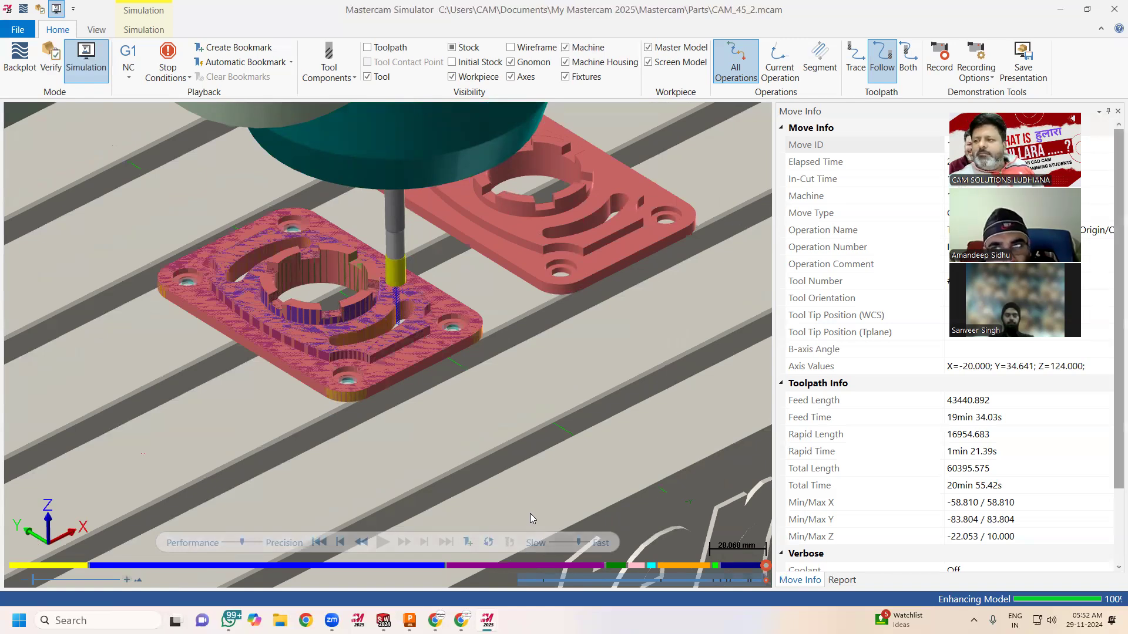
{"action": "left_click", "coordinate": [1118, 111]}
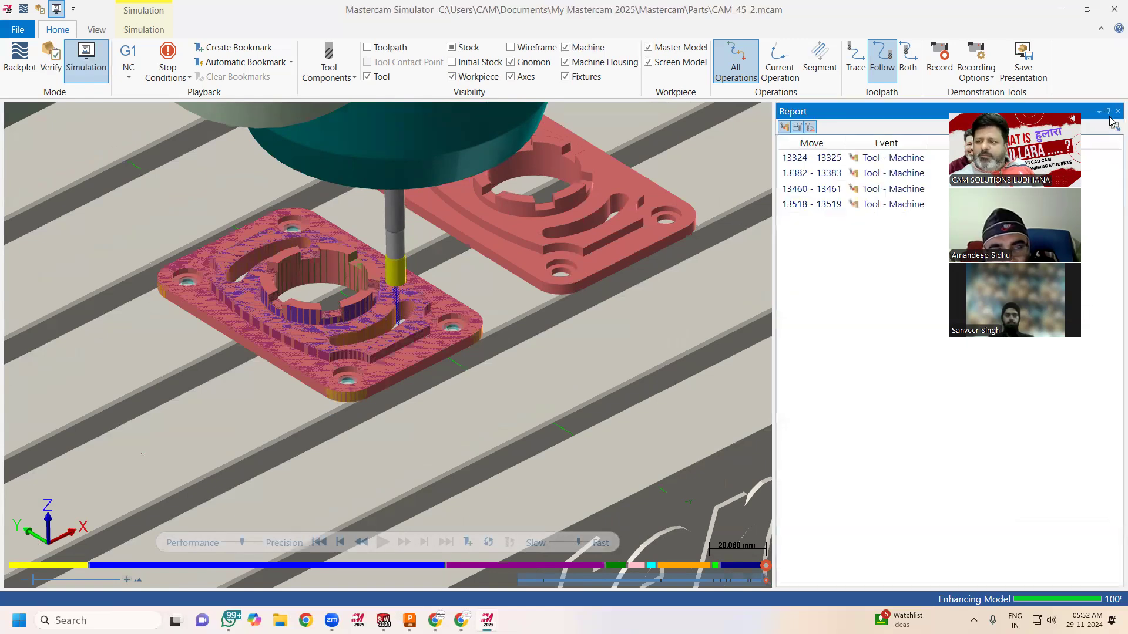
{"action": "left_click", "coordinate": [1117, 111]}
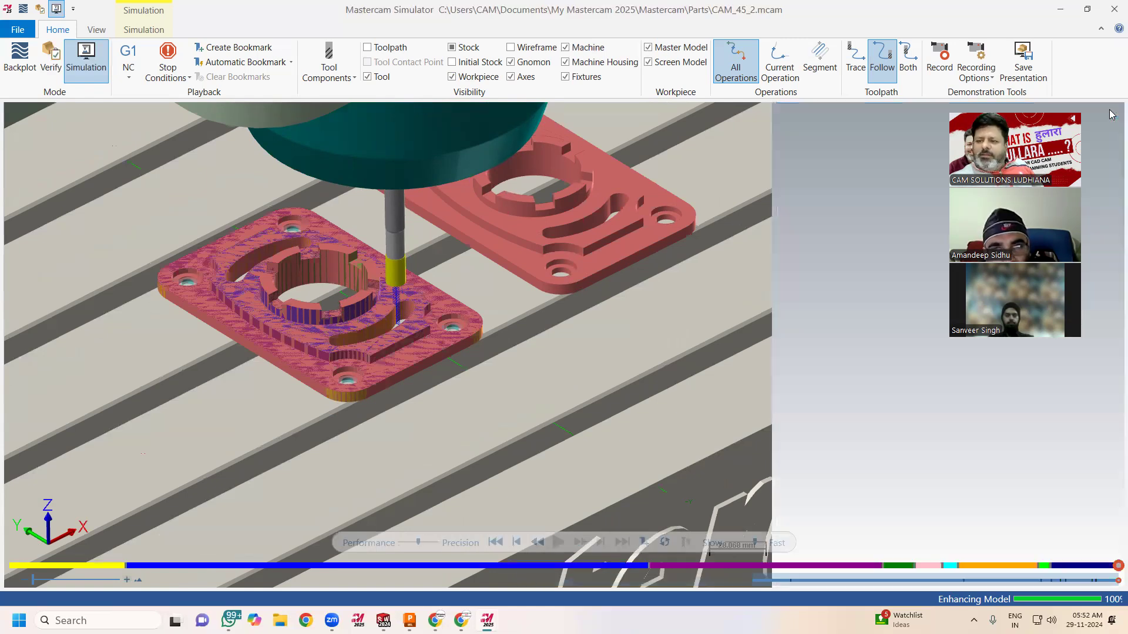
{"action": "scroll", "coordinate": [356, 179], "scroll_direction": "up", "scroll_amount": 1}
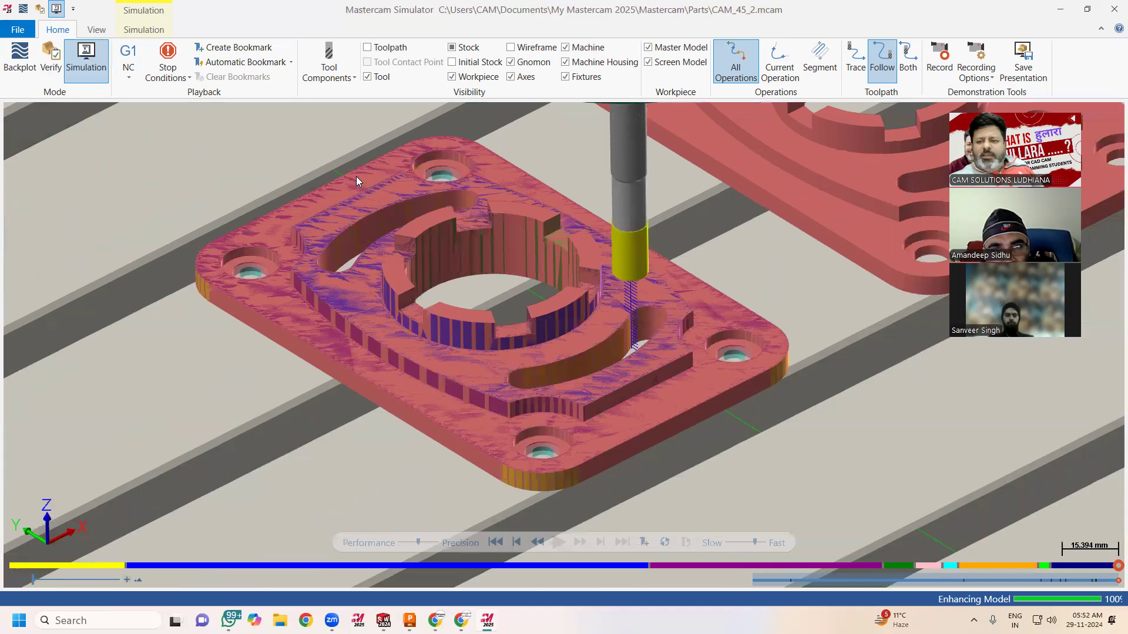